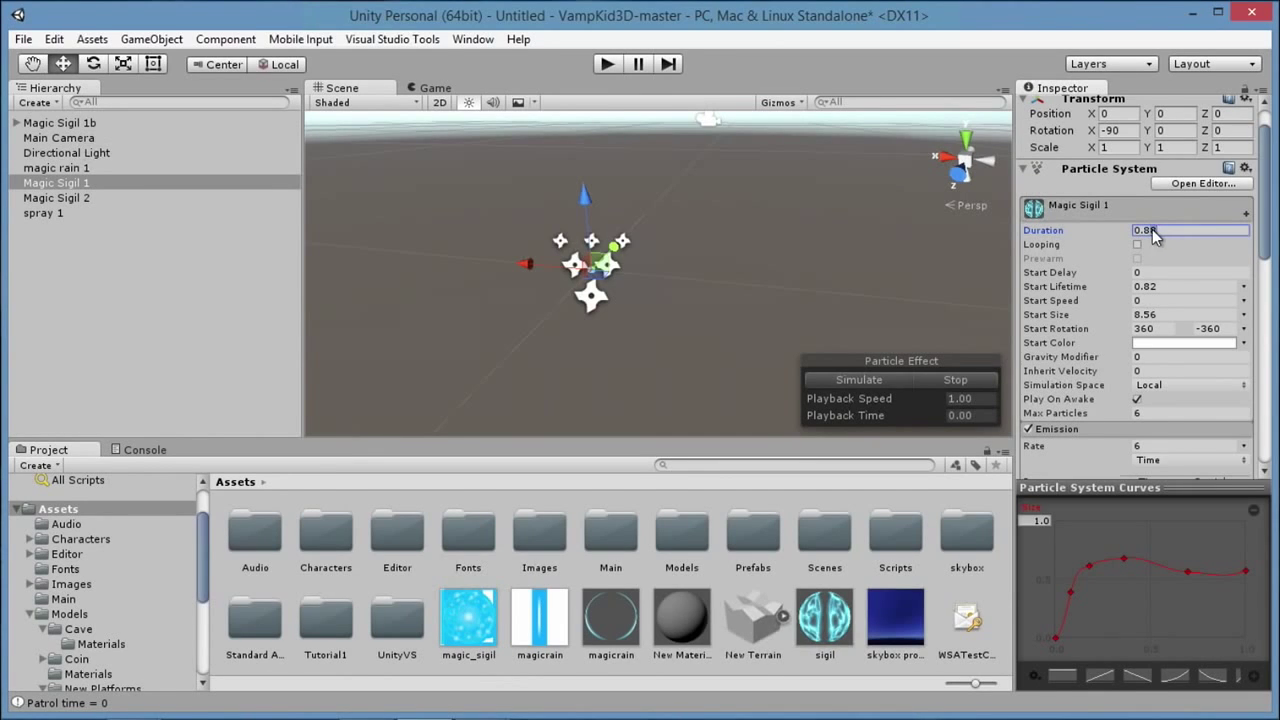
# - Set Magic Sigil 1's Duration and Start Lifetime to 0.85, then switch Looping on
pyautogui.write('5')
pyautogui.click(1153, 287)
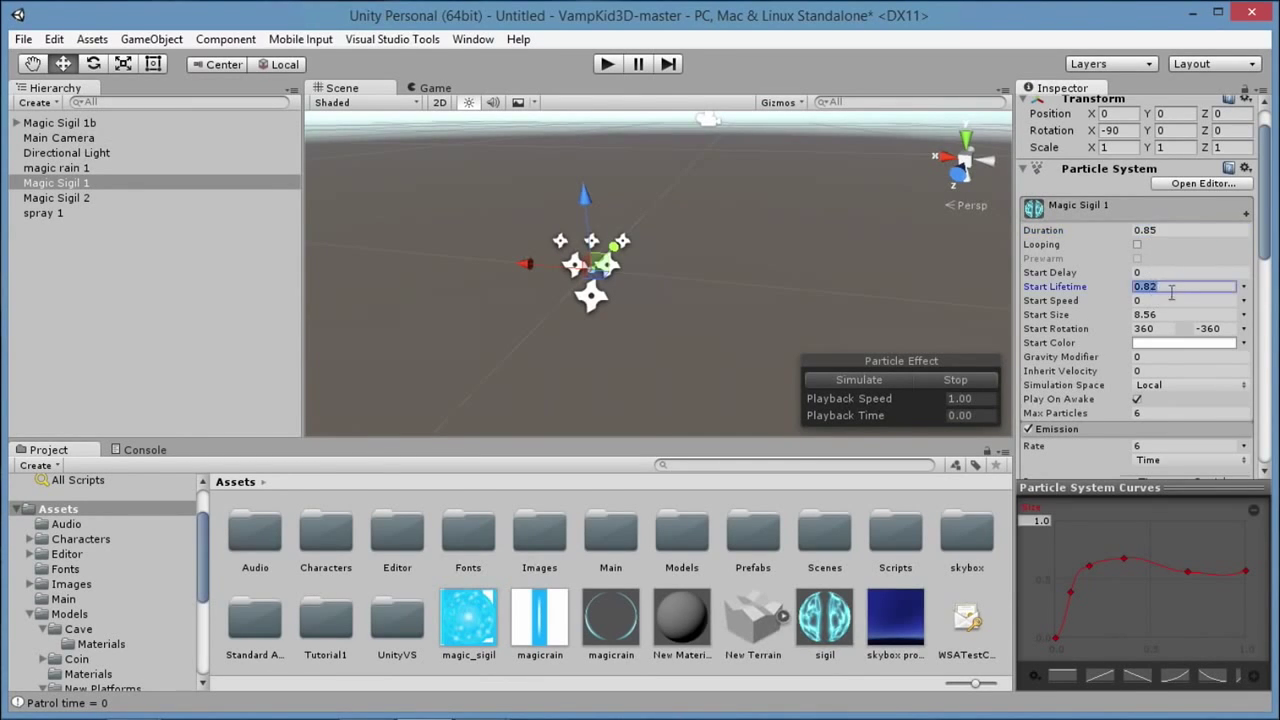
pyautogui.write('0.85')
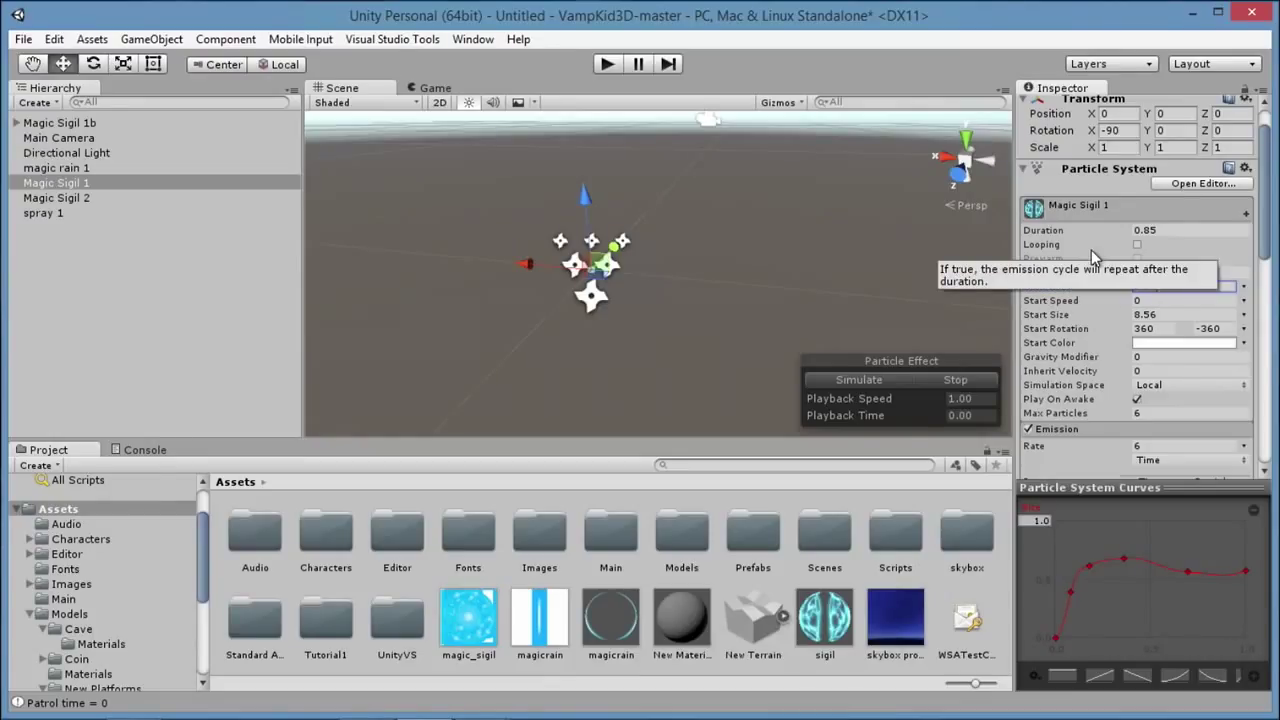
pyautogui.click(1147, 301)
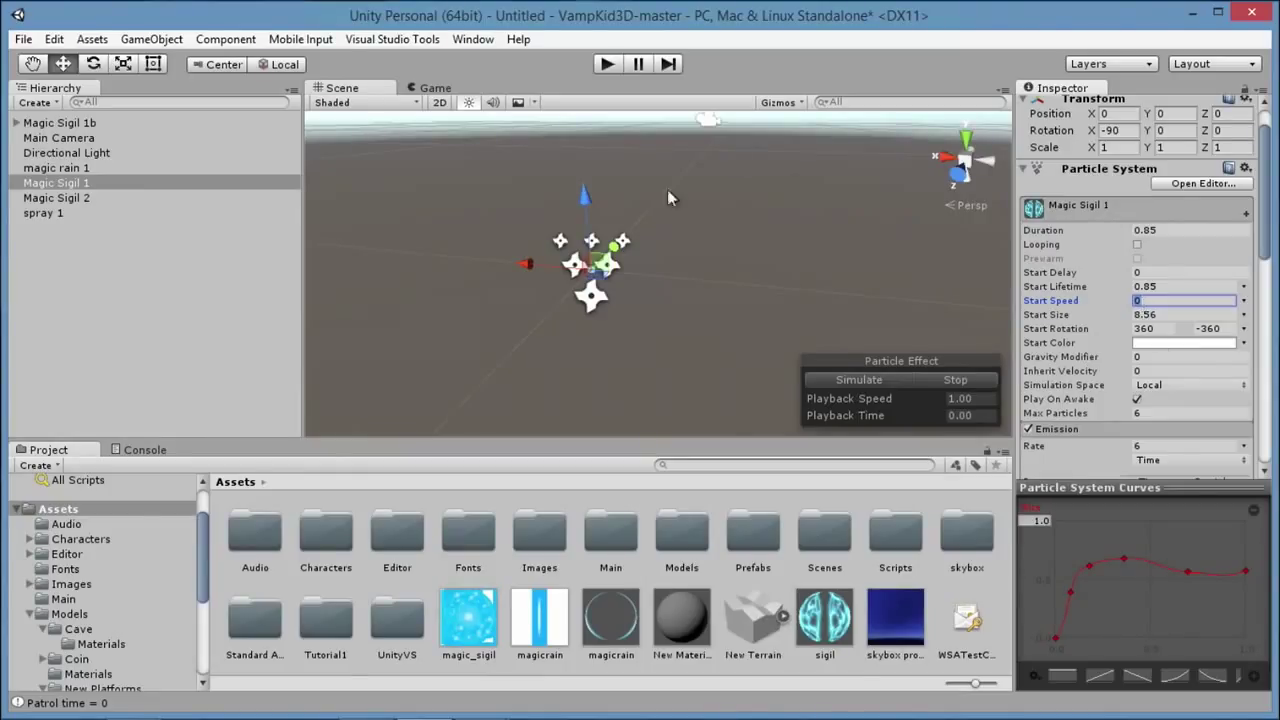
pyautogui.click(1136, 246)
# - Turn Looping back off and play the sigil preview twice
pyautogui.click(1136, 245)
pyautogui.click(860, 379)
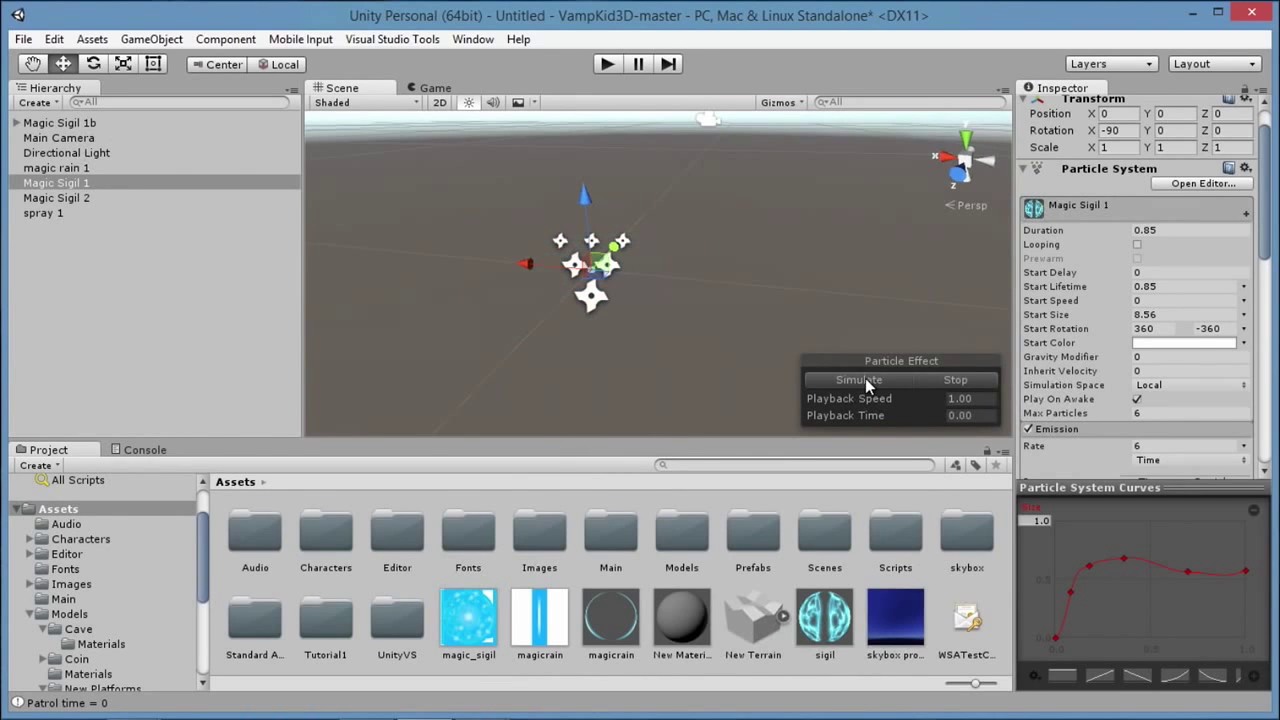
pyautogui.click(865, 379)
# - Try a Start Speed of 0.7 and preview the sigil effect
pyautogui.click(1137, 300)
pyautogui.write('0.22')
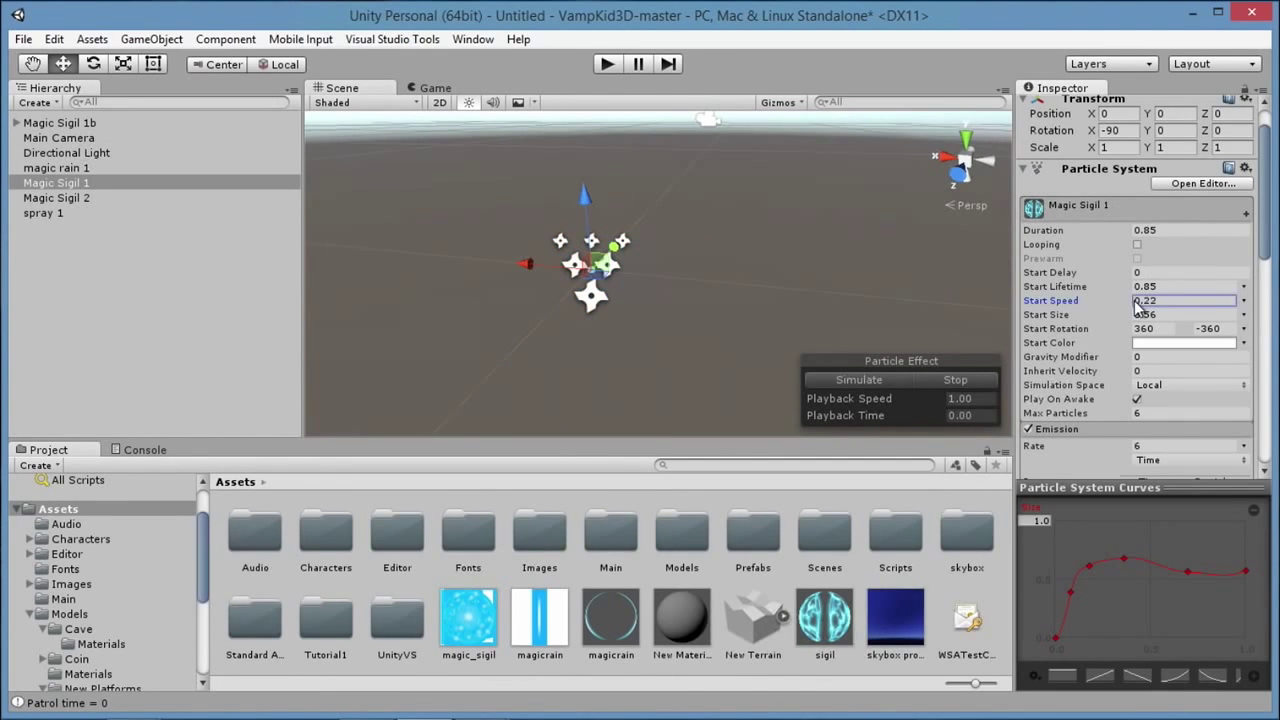
pyautogui.press('BackSpace')
pyautogui.press('BackSpace')
pyautogui.write('7')
pyautogui.click(878, 379)
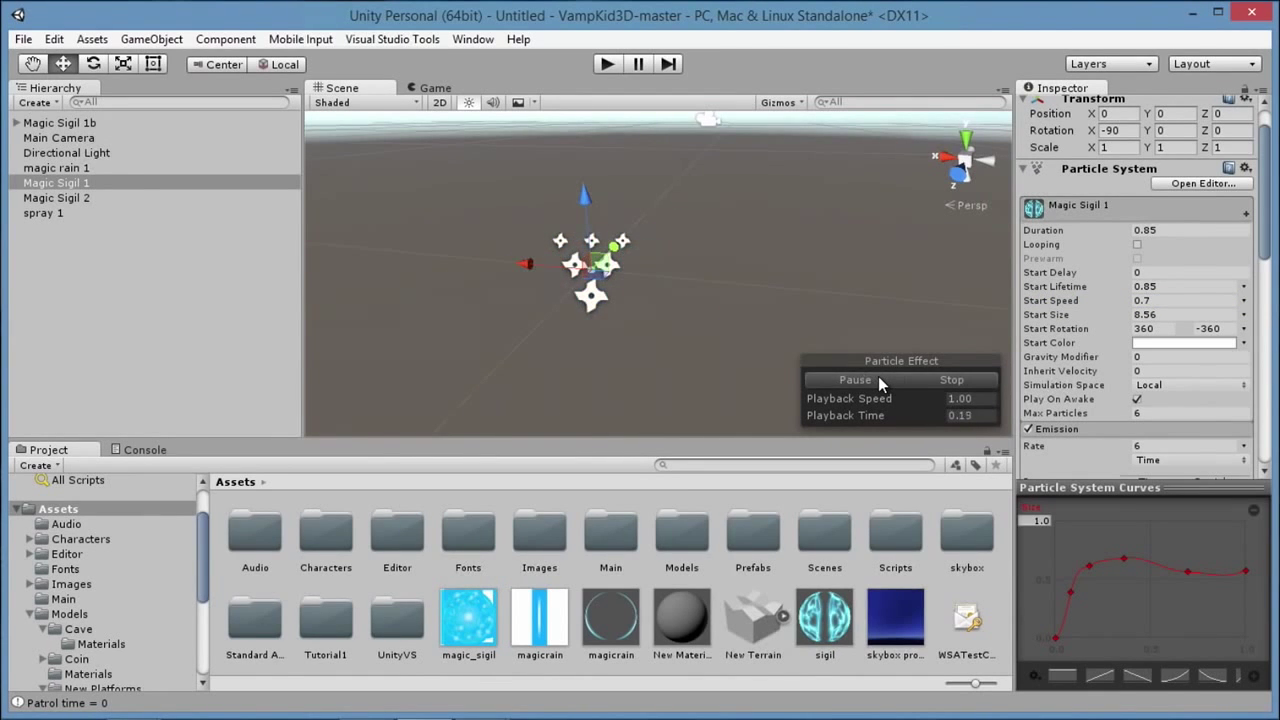
pyautogui.click(945, 381)
# - Return Start Speed to 0 and preview the effect again
pyautogui.click(1166, 288)
pyautogui.click(1068, 301)
pyautogui.write('0')
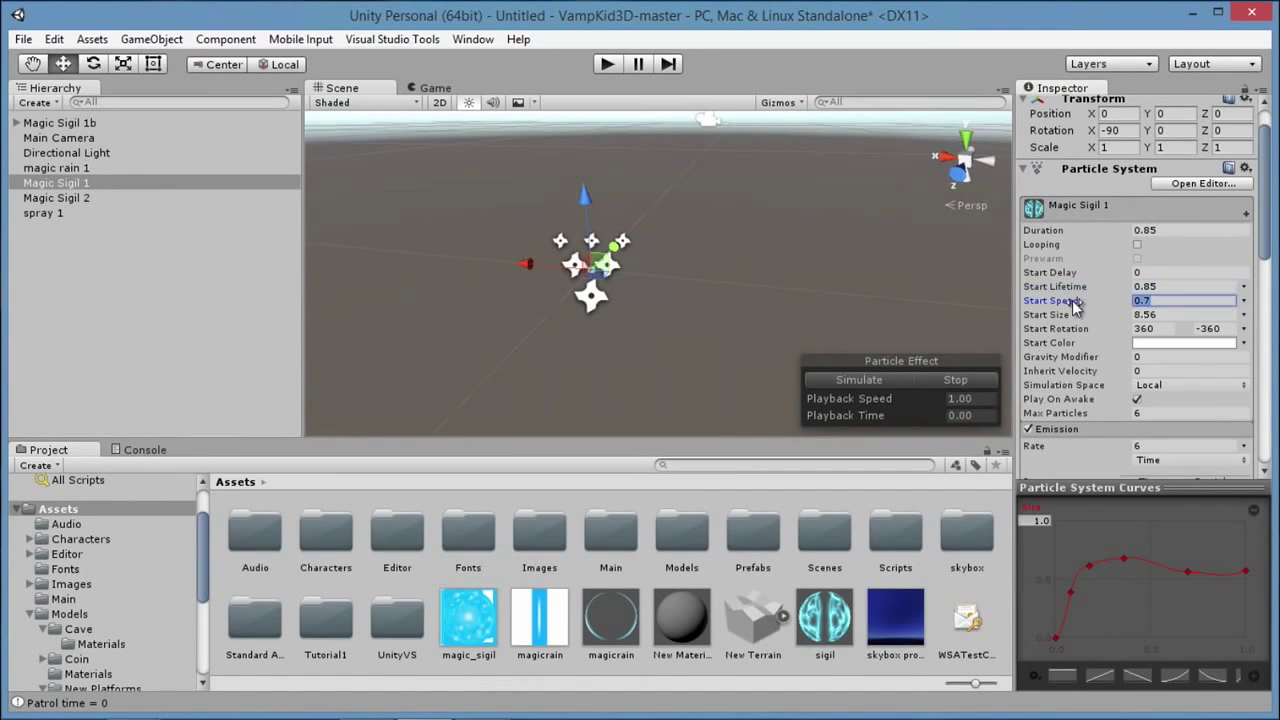
pyautogui.click(833, 379)
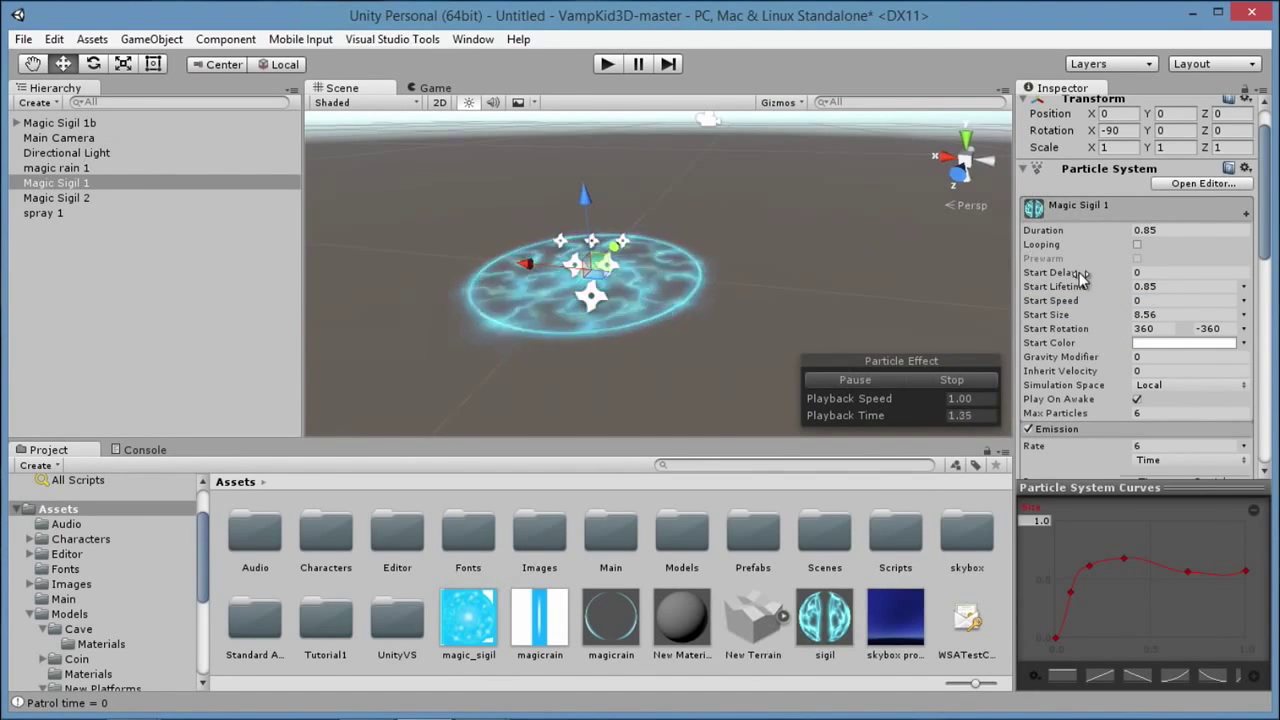
pyautogui.scroll(-4, 1080, 277)
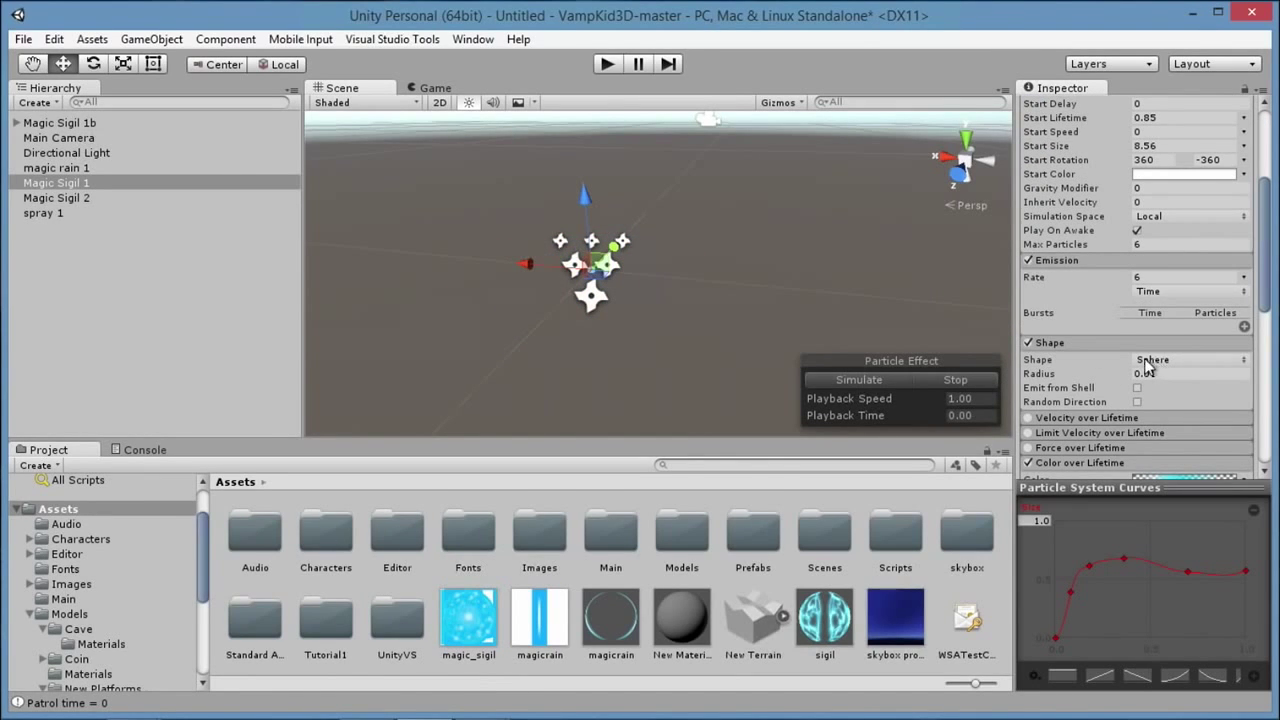
pyautogui.moveTo(1114, 372); pyautogui.dragTo(1060, 375)
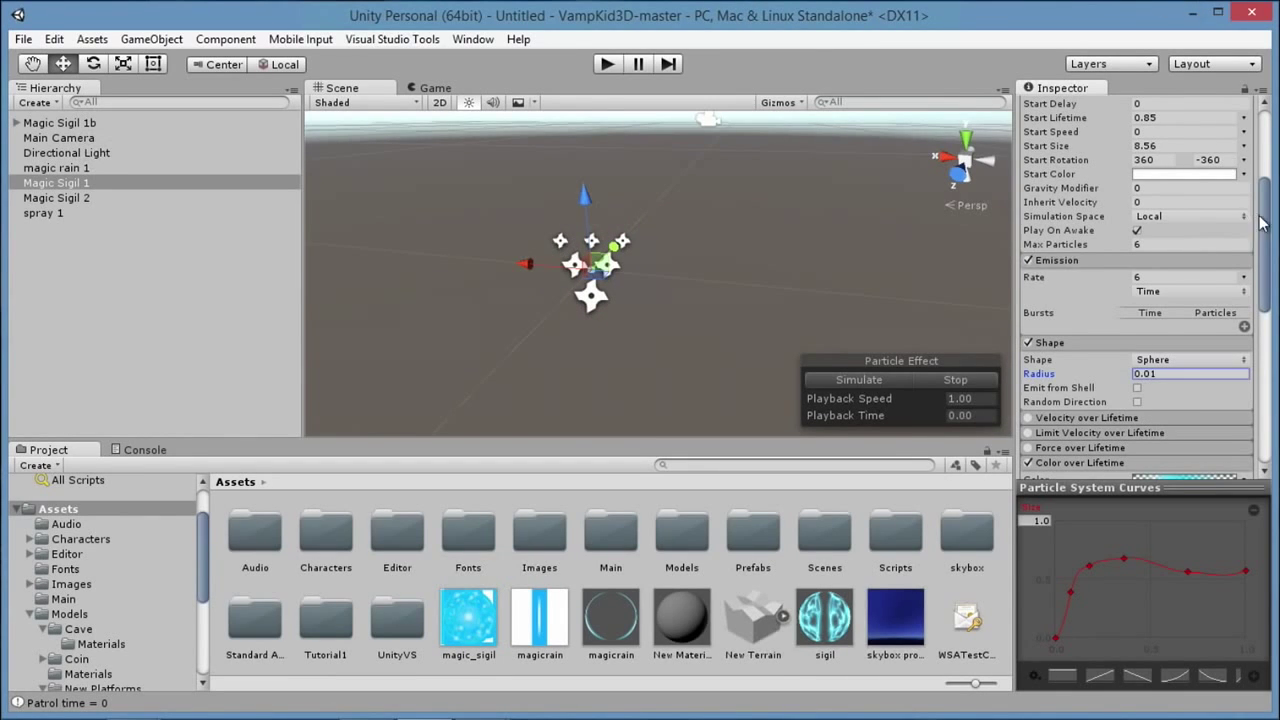
pyautogui.scroll(2, 1262, 210)
pyautogui.scroll(3, 1262, 210)
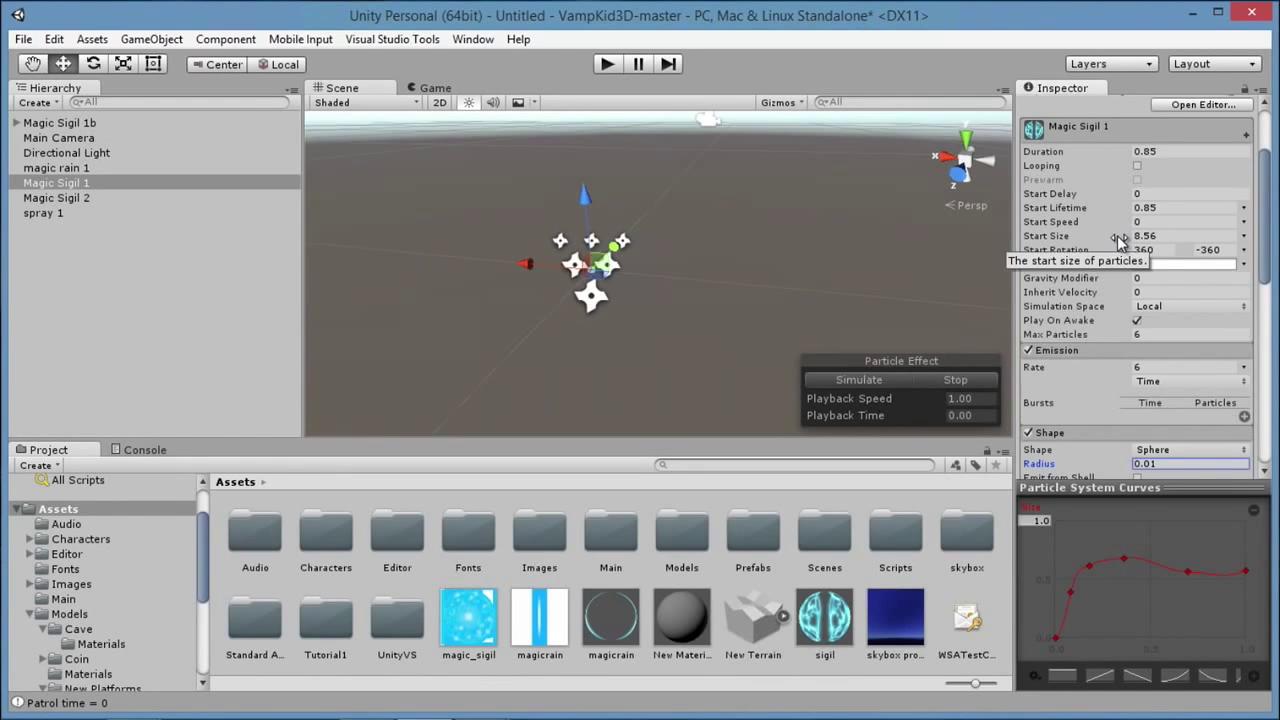
pyautogui.click(869, 379)
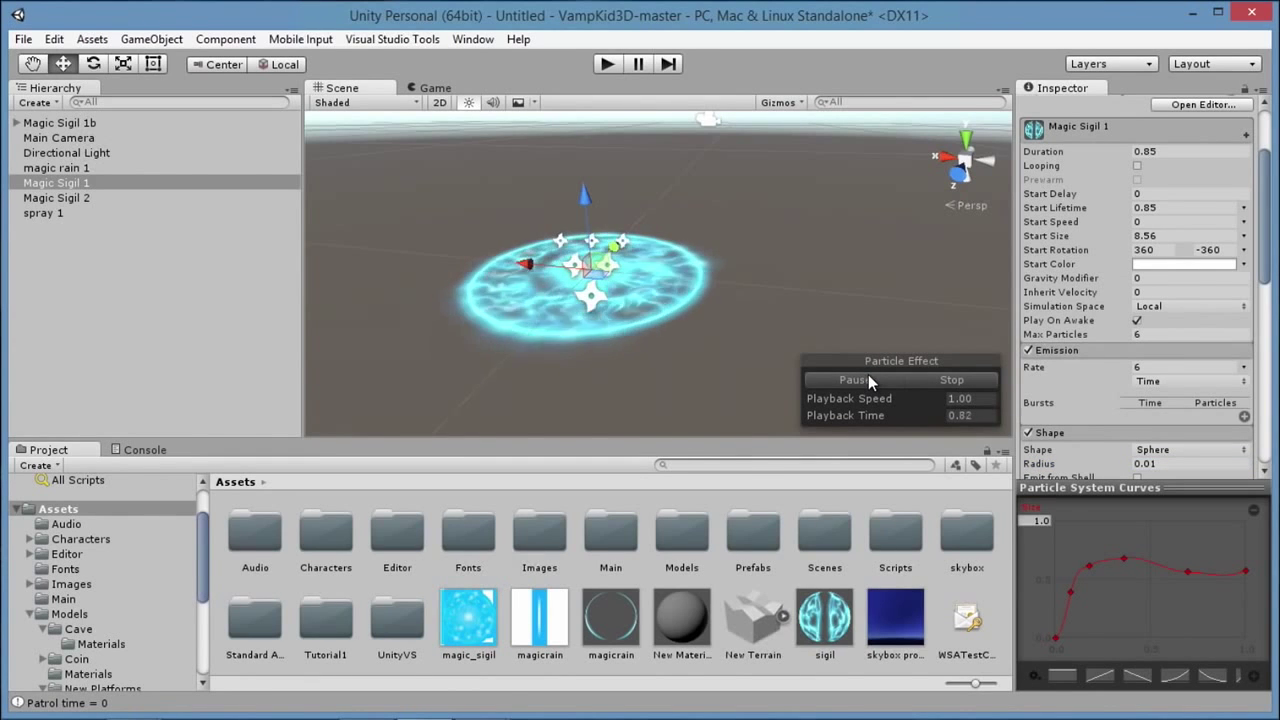
pyautogui.click(865, 375)
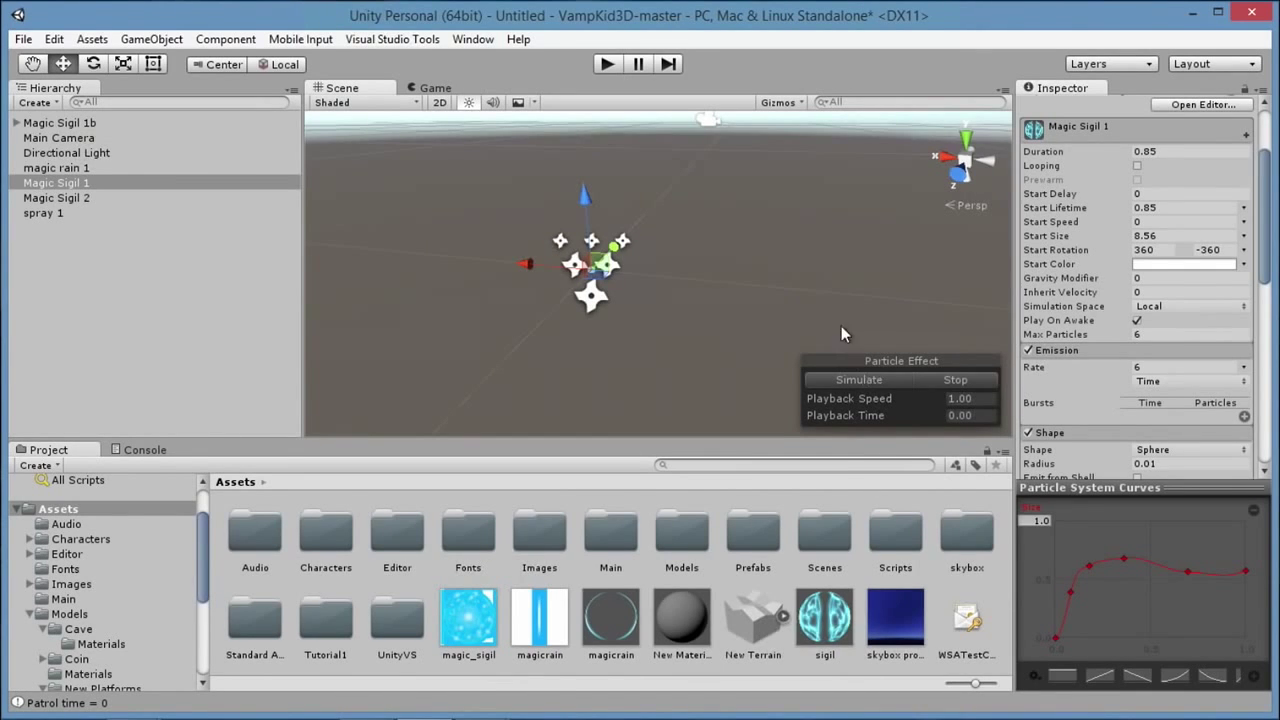
pyautogui.click(857, 378)
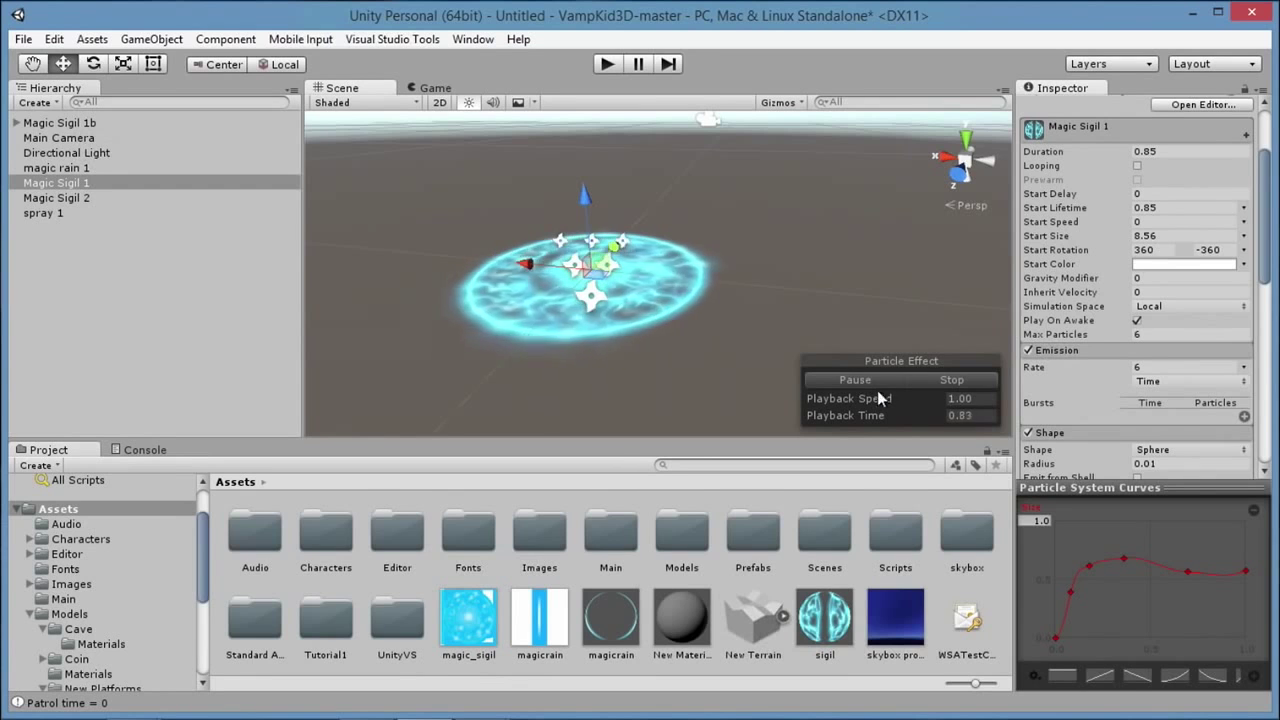
pyautogui.click(869, 376)
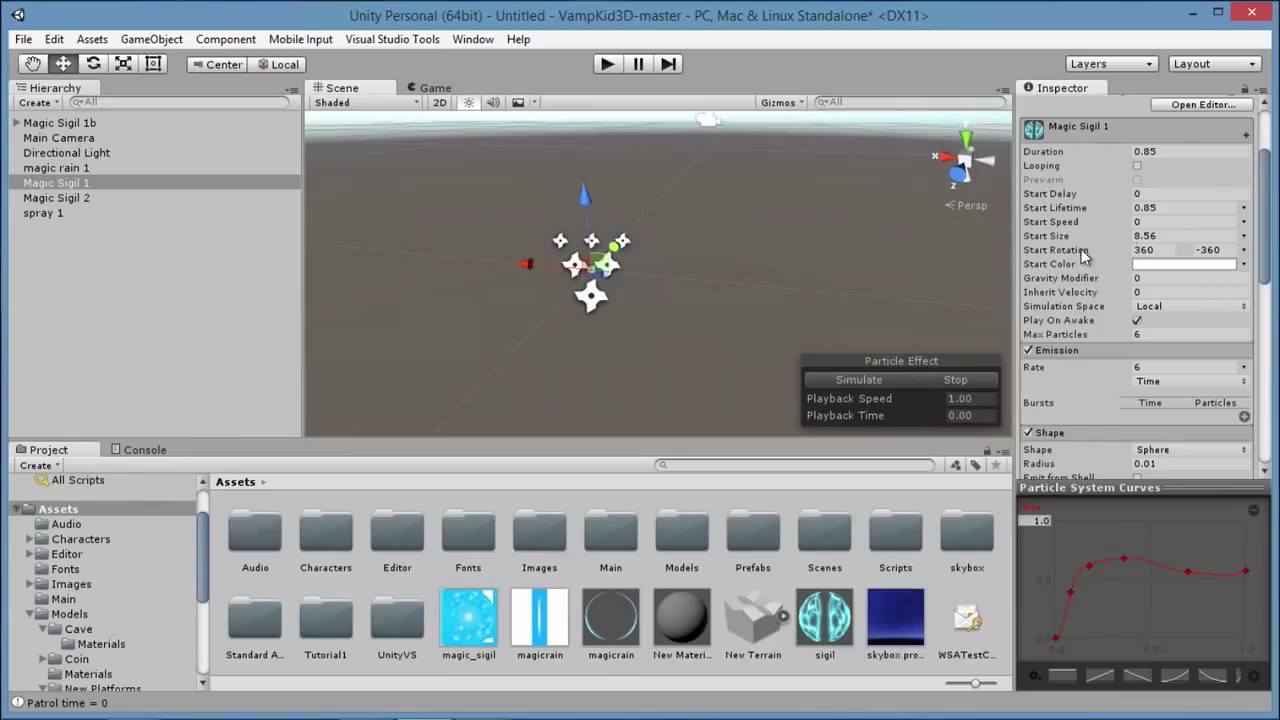
# - Check the Start Rotation mode and its 360 to -360 range
pyautogui.click(1244, 251)
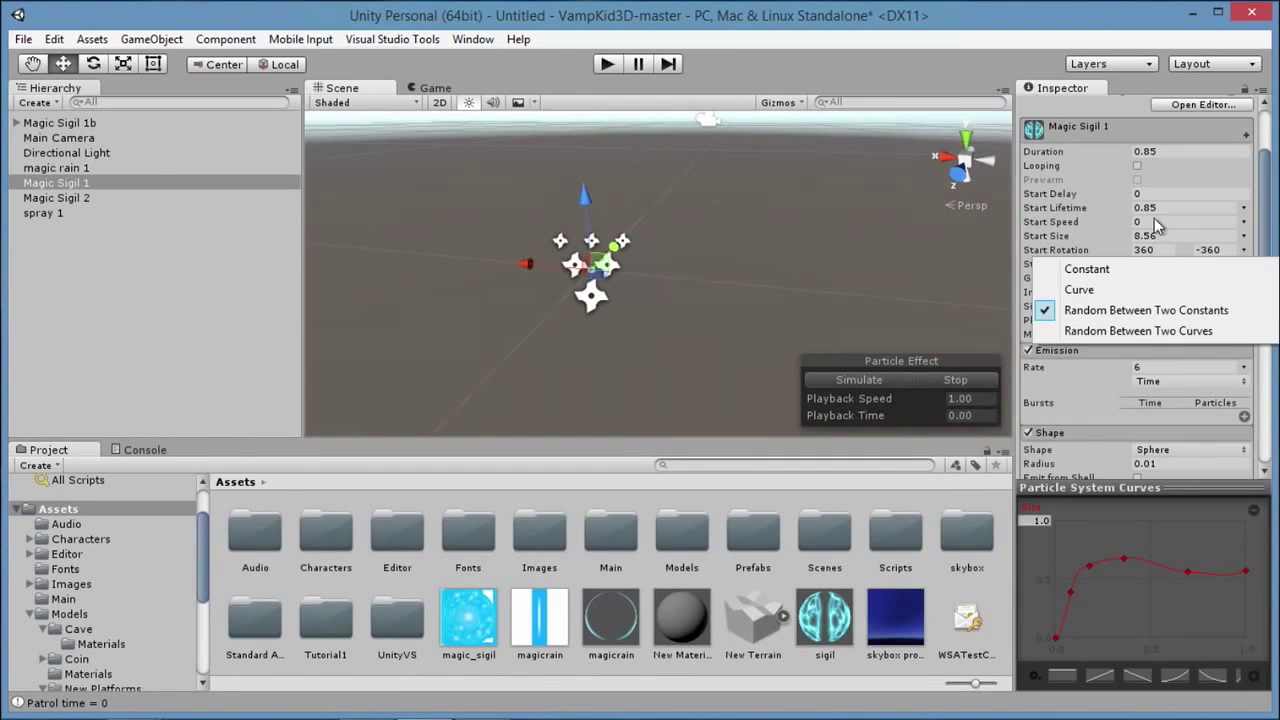
pyautogui.click(1152, 250)
pyautogui.click(1224, 250)
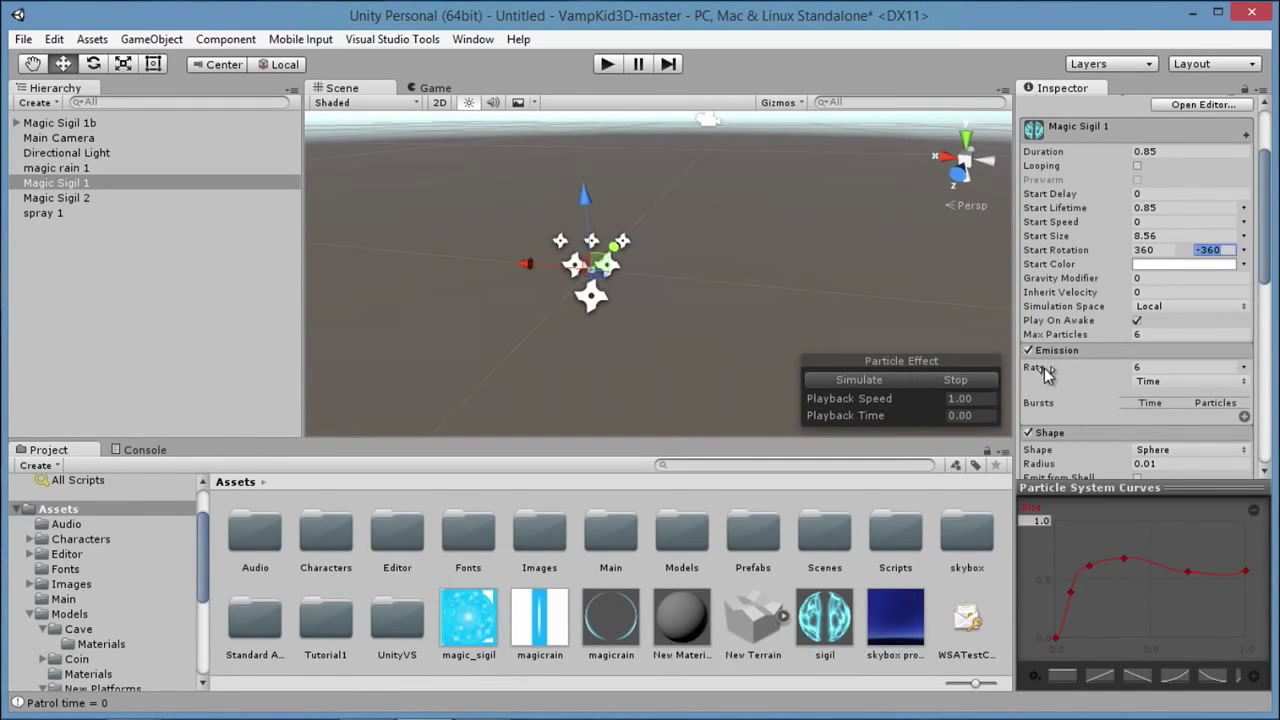
# - Reselect Magic Sigil 1 and replay its effect preview
pyautogui.click(837, 364)
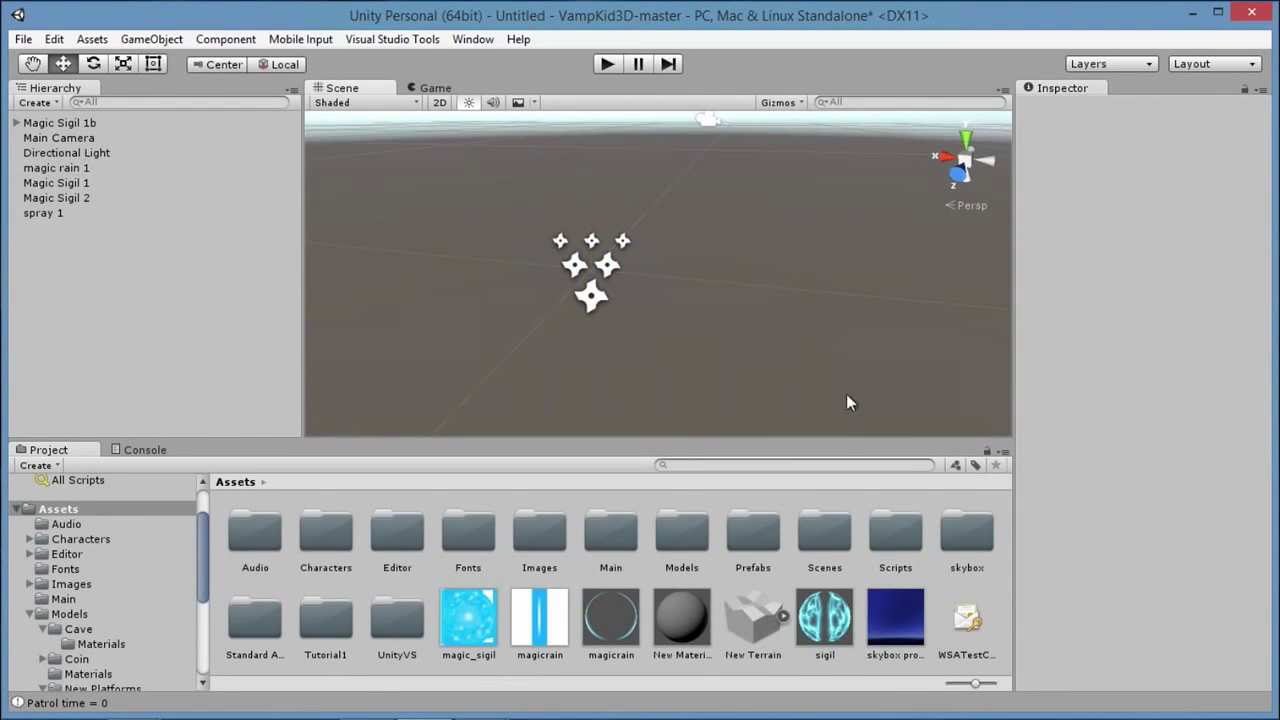
pyautogui.click(607, 277)
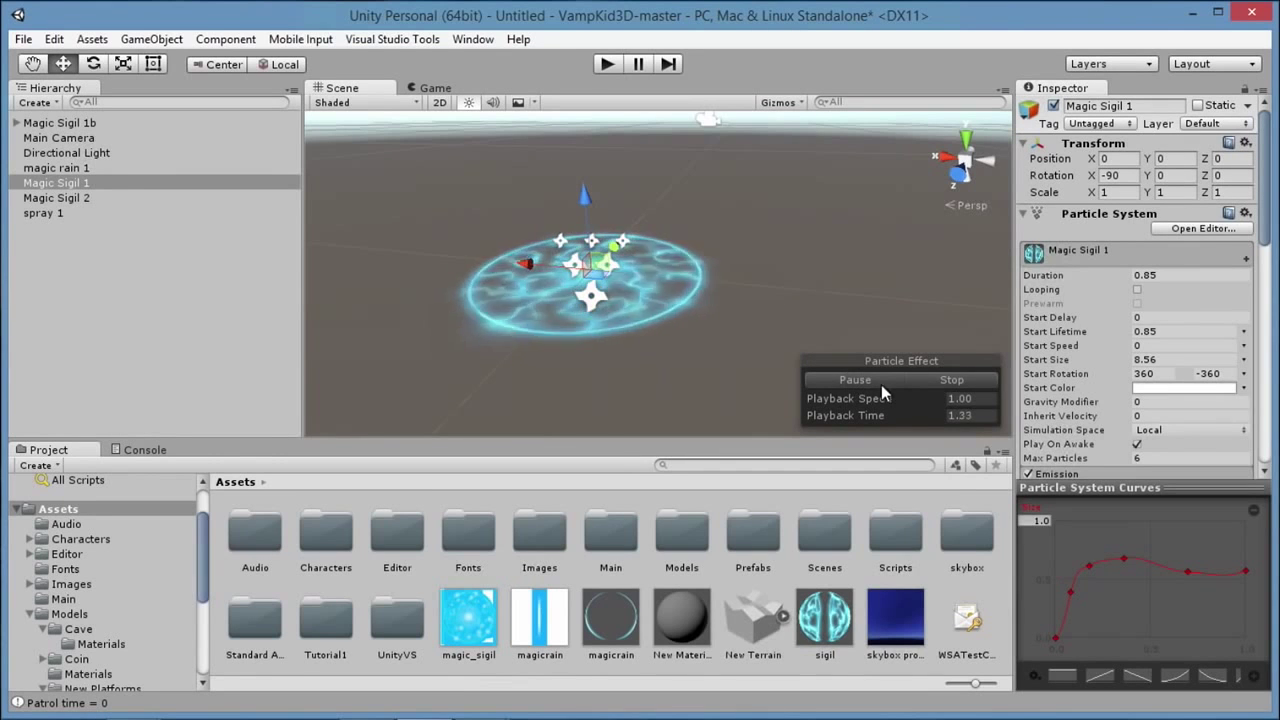
pyautogui.click(843, 380)
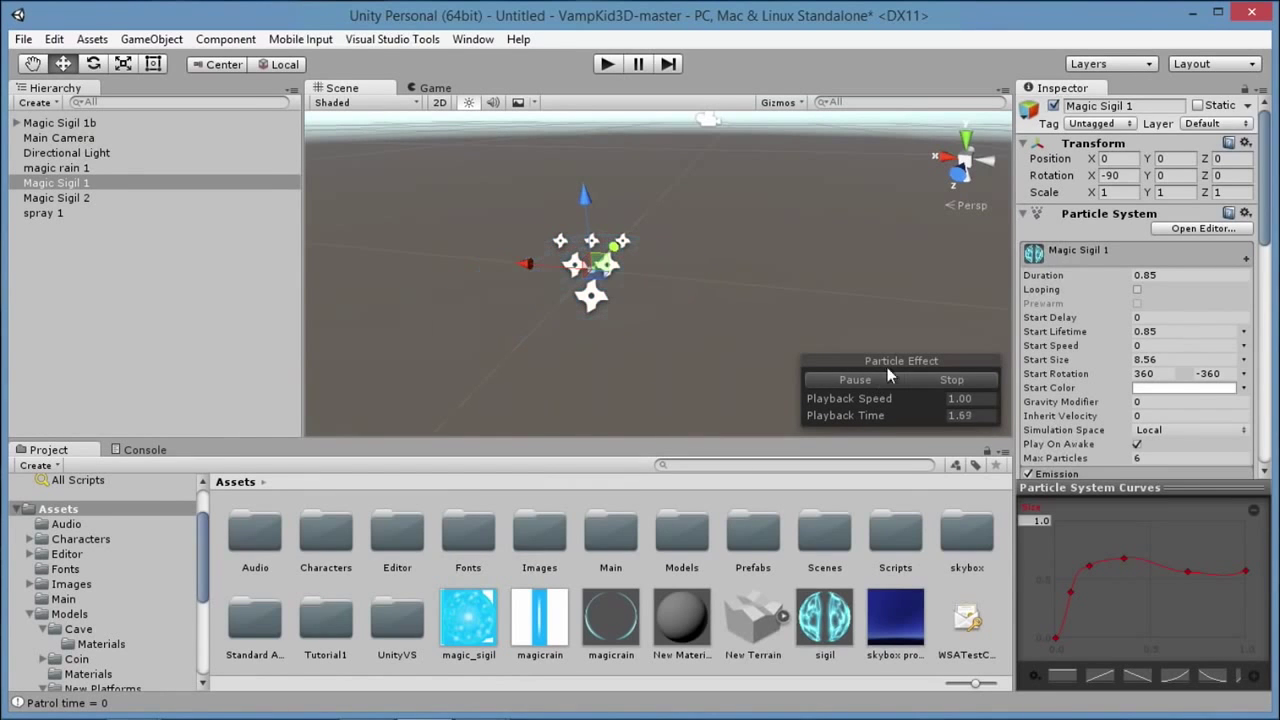
pyautogui.click(878, 380)
pyautogui.click(900, 287)
# - Open Magic Sigil 1's Color over Lifetime gradient, close it, and replay the preview
pyautogui.click(594, 278)
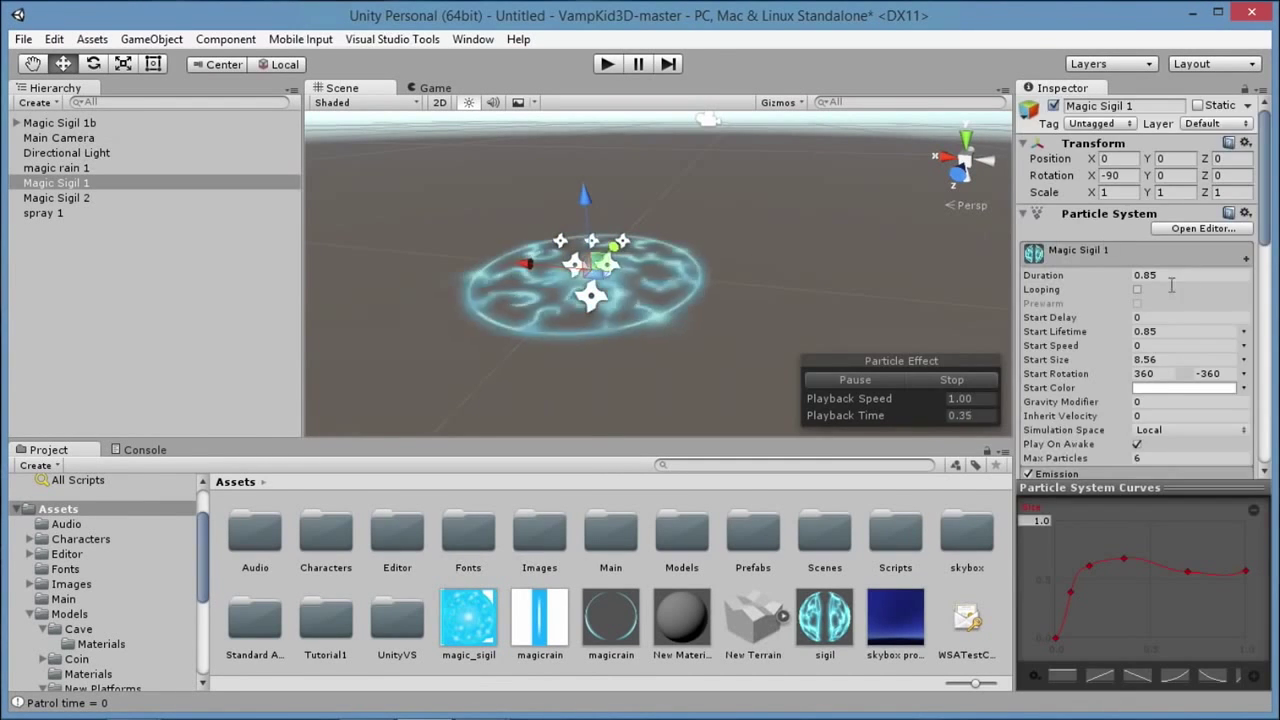
pyautogui.scroll(-5, 1143, 335)
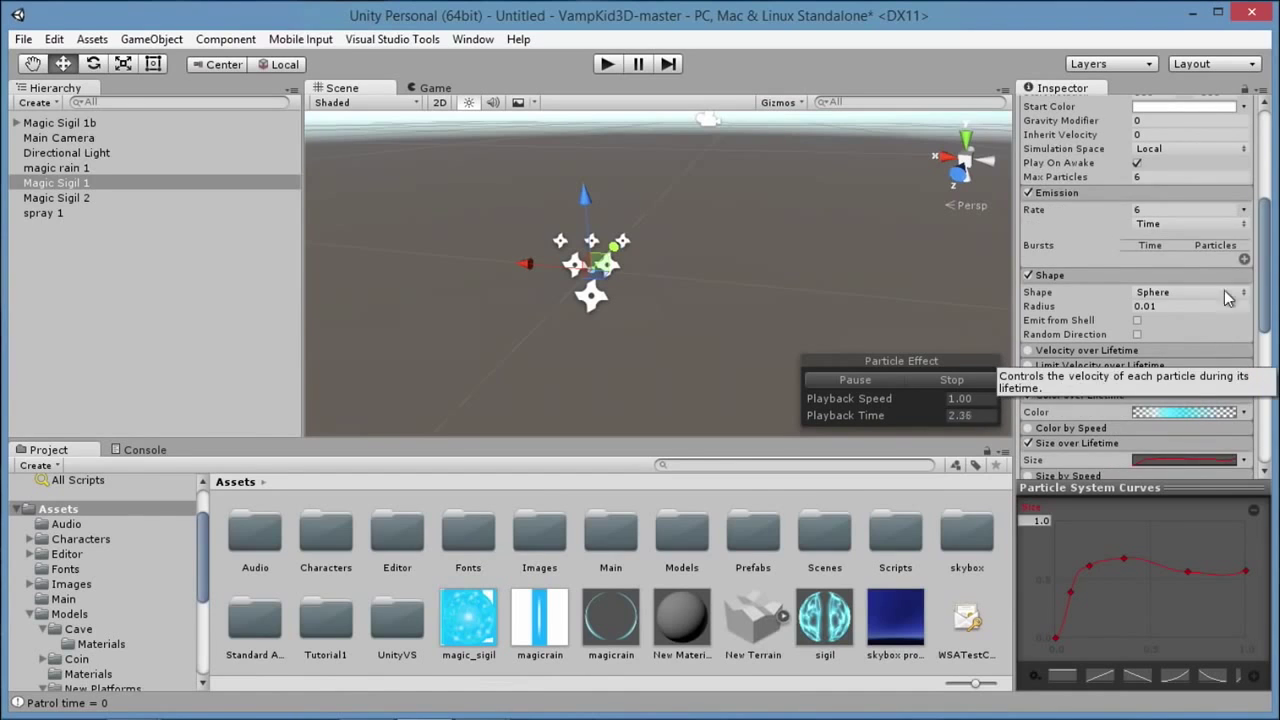
pyautogui.scroll(-1, 1150, 316)
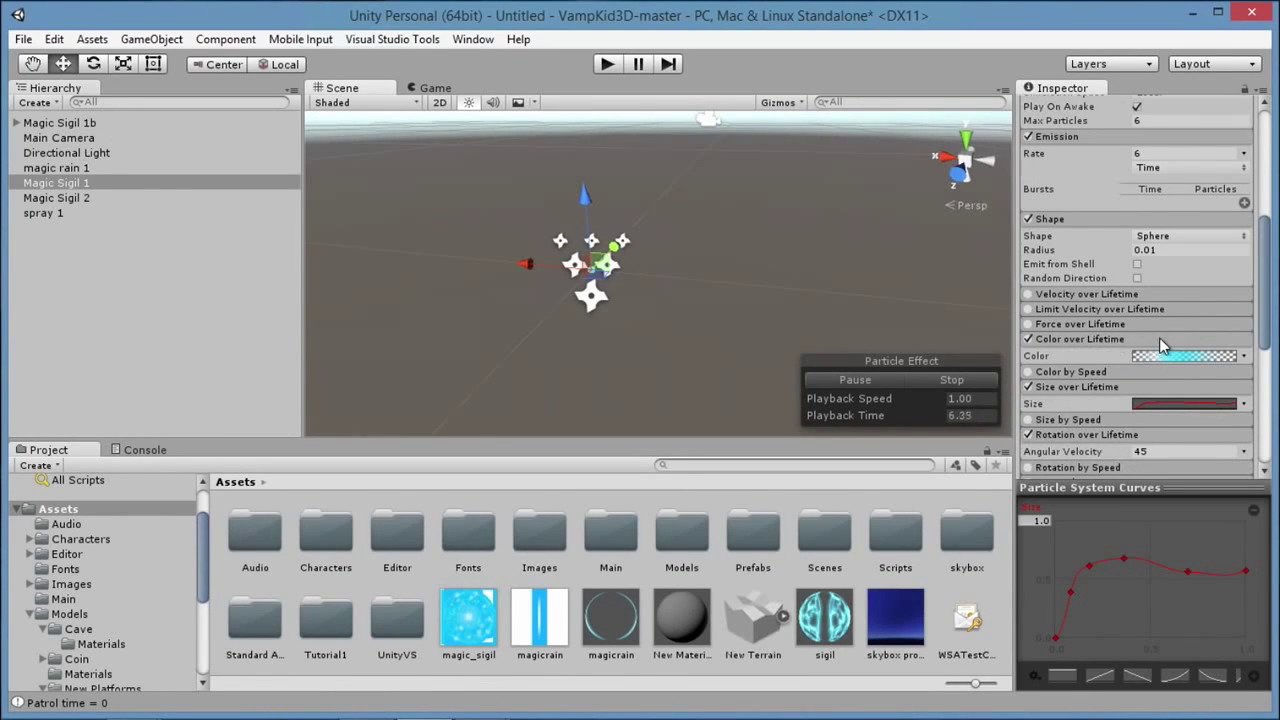
pyautogui.click(1172, 357)
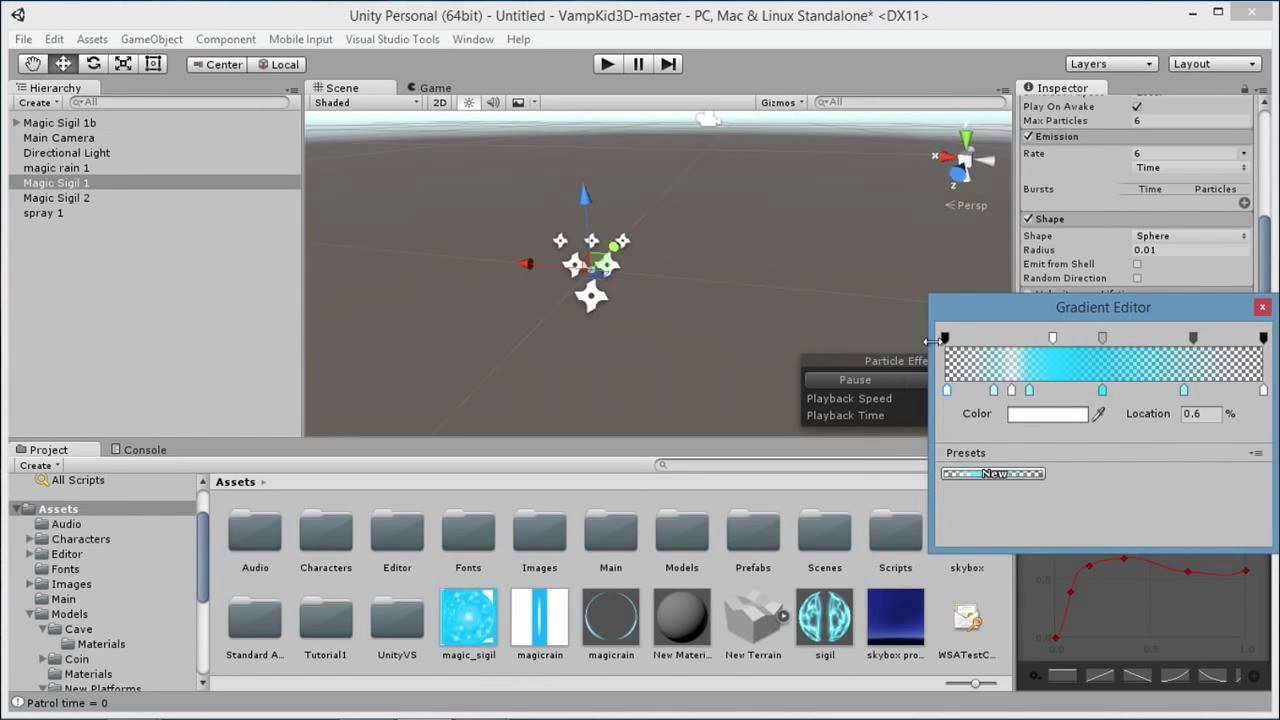
pyautogui.moveTo(1136, 311); pyautogui.dragTo(1015, 317)
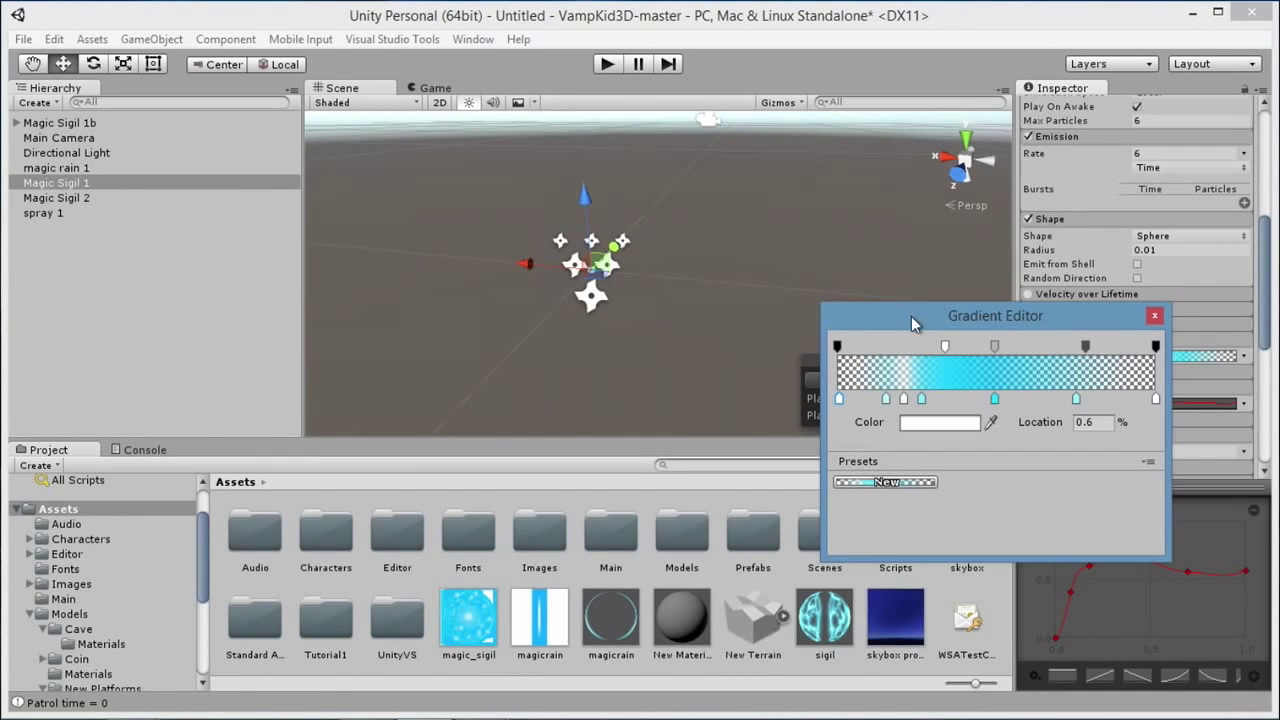
pyautogui.moveTo(911, 316); pyautogui.dragTo(943, 64)
pyautogui.click(921, 383)
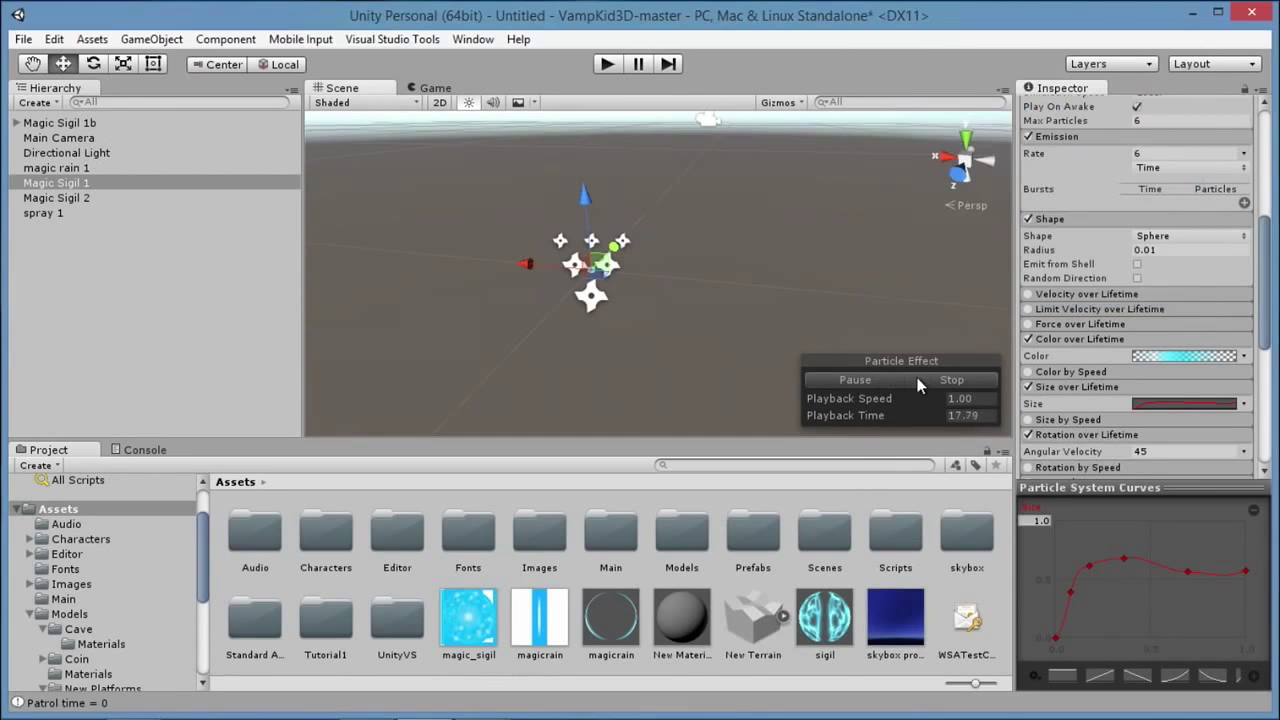
pyautogui.click(919, 382)
pyautogui.click(846, 381)
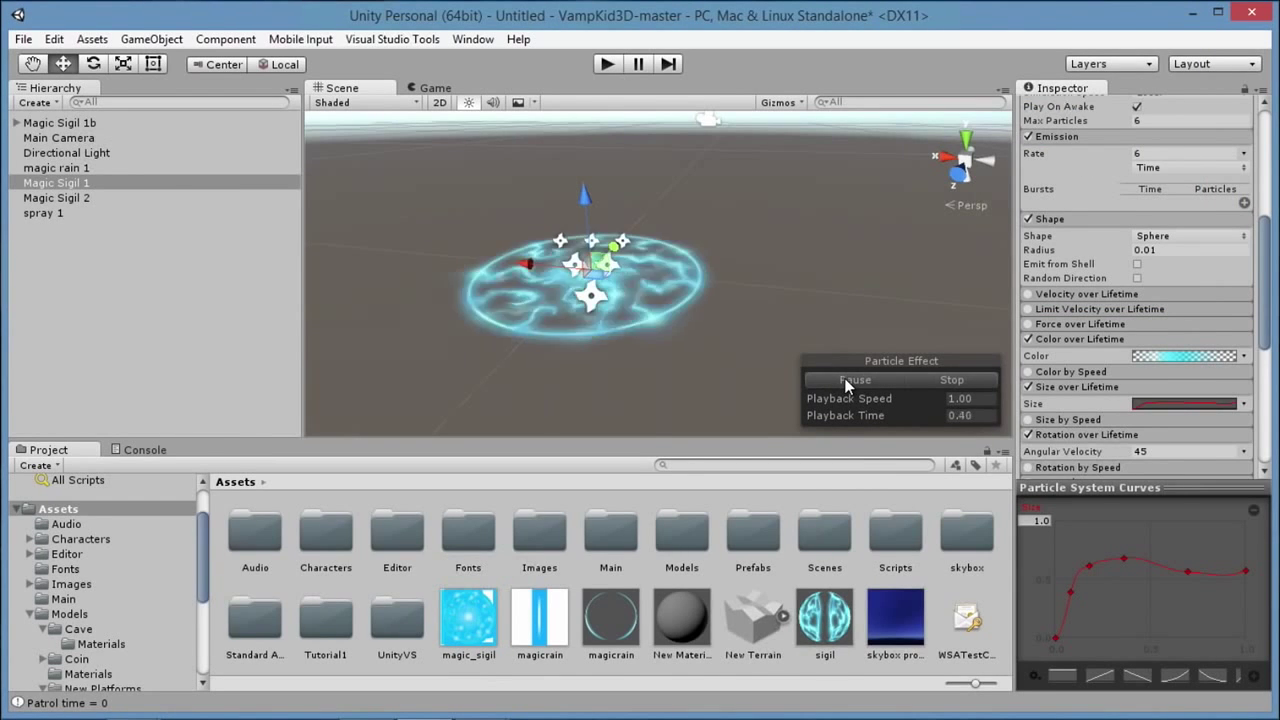
pyautogui.click(868, 379)
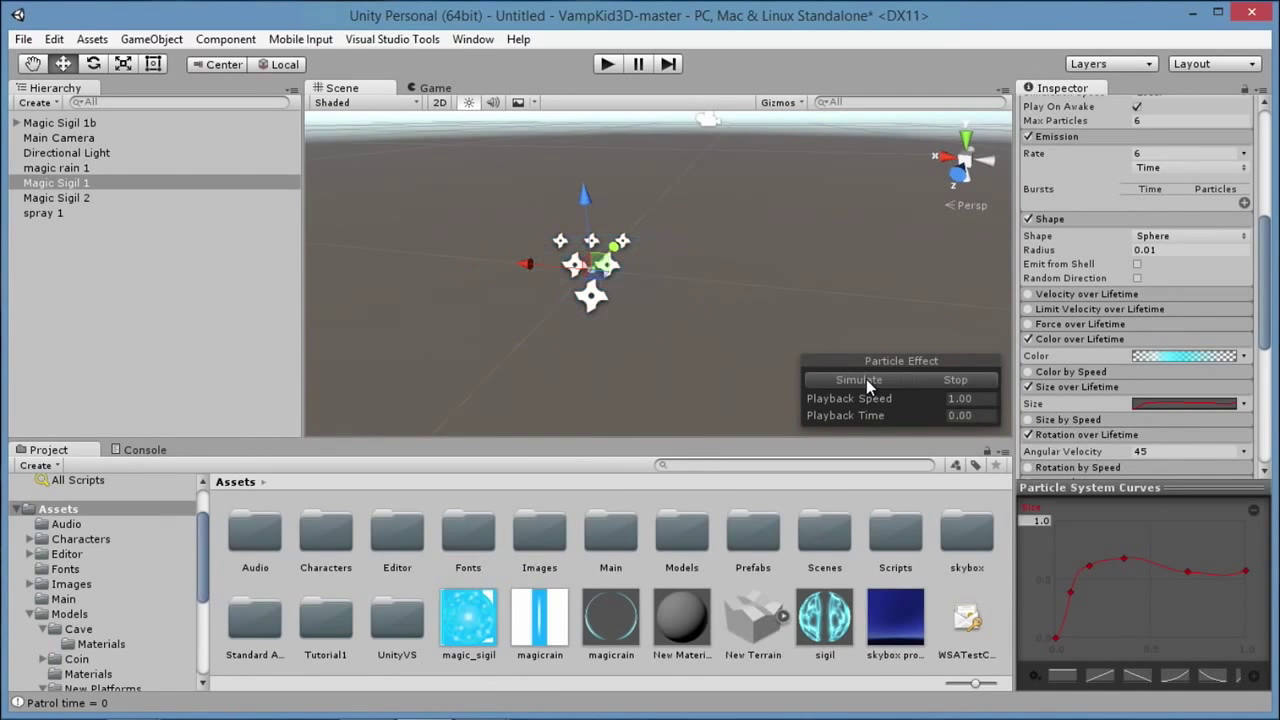
pyautogui.click(925, 379)
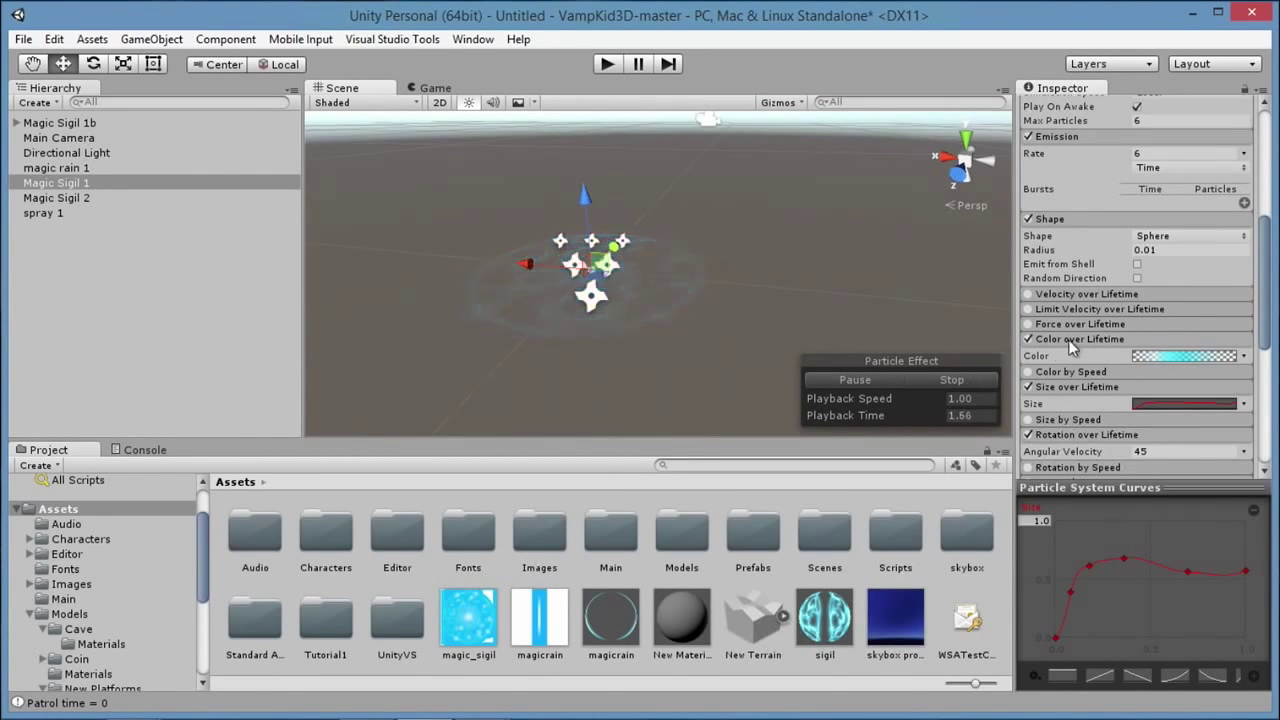
# - Review the cyan colour keys and the alpha keys at 33.8, 49.4, 77.9 percent fading to transparent
pyautogui.click(1155, 356)
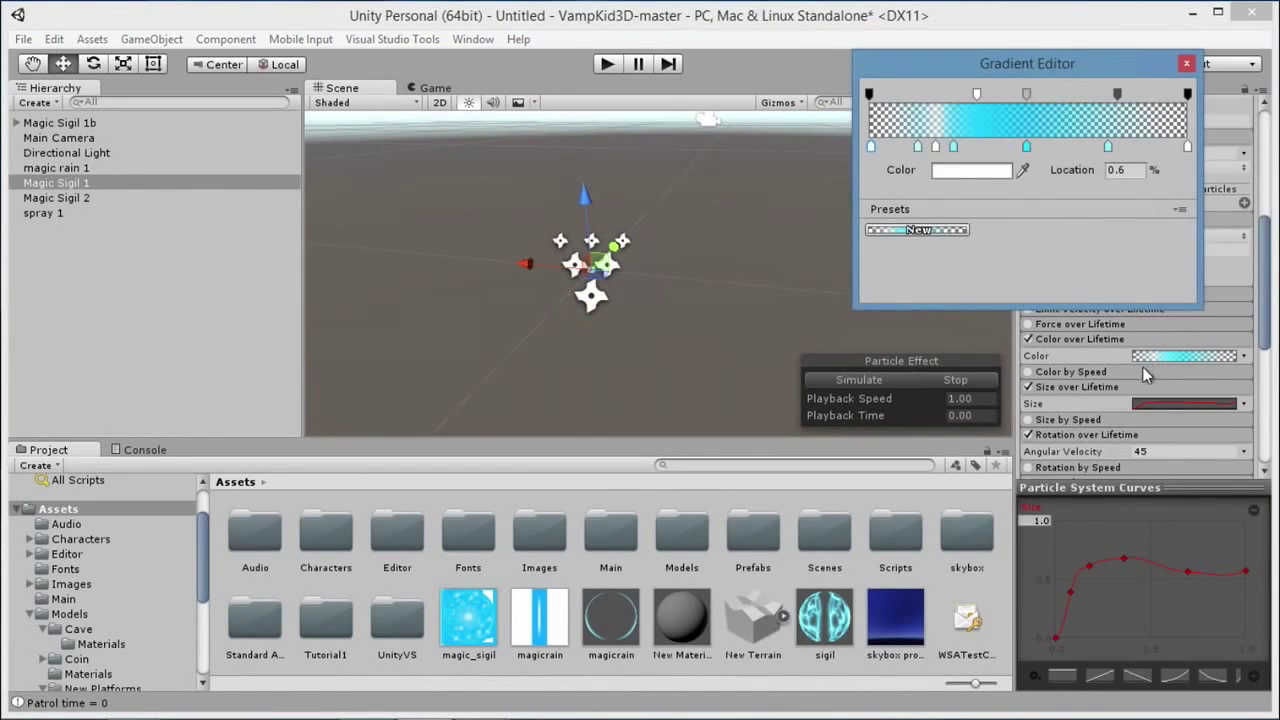
pyautogui.click(869, 92)
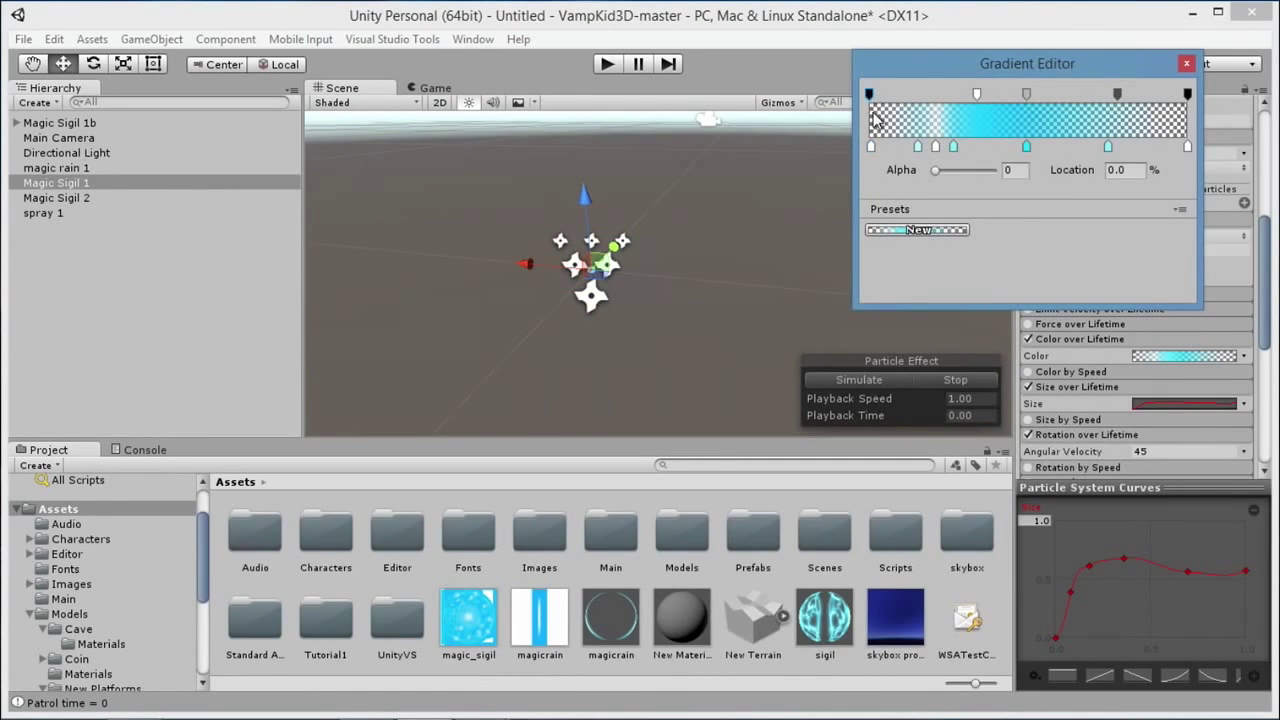
pyautogui.click(917, 147)
pyautogui.click(937, 147)
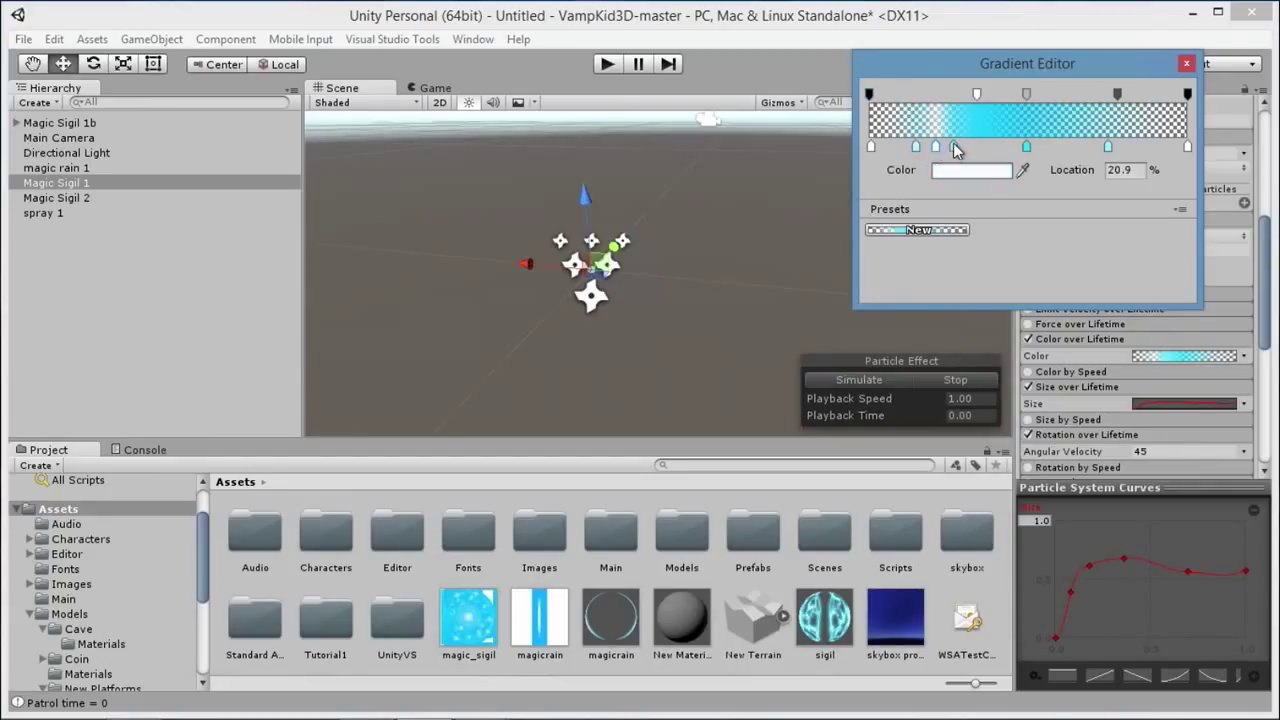
pyautogui.click(953, 147)
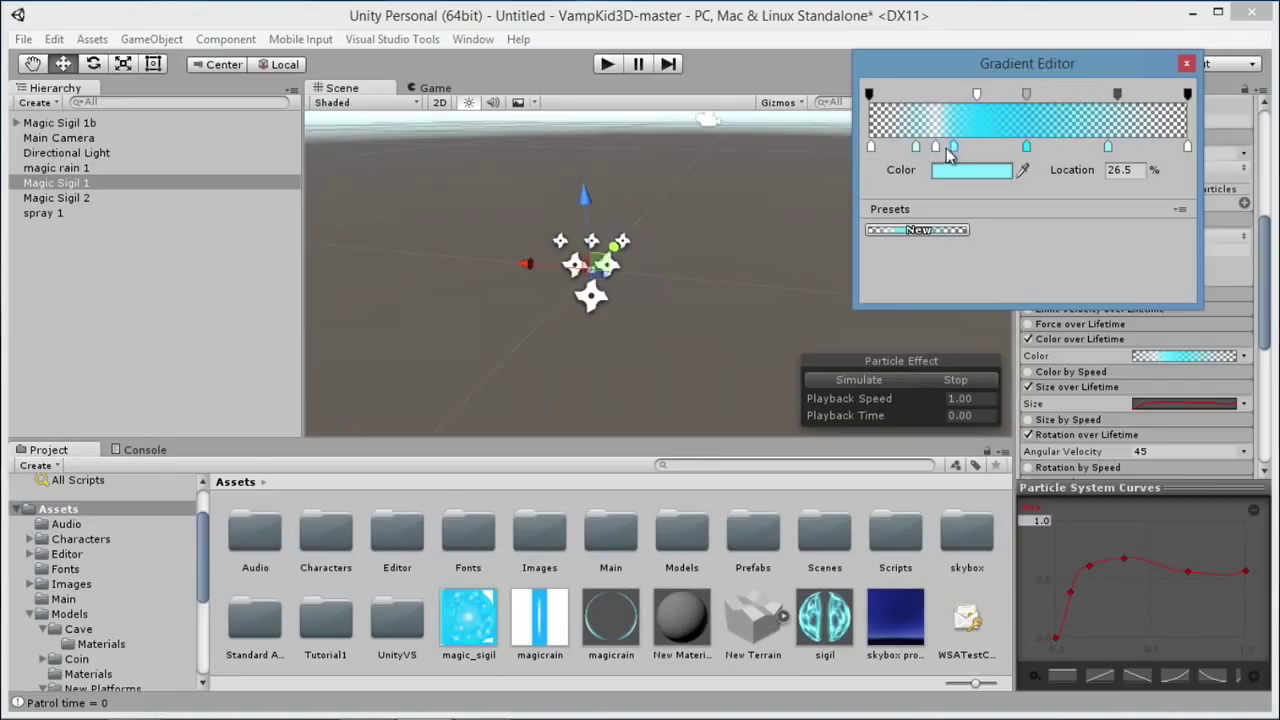
pyautogui.click(977, 95)
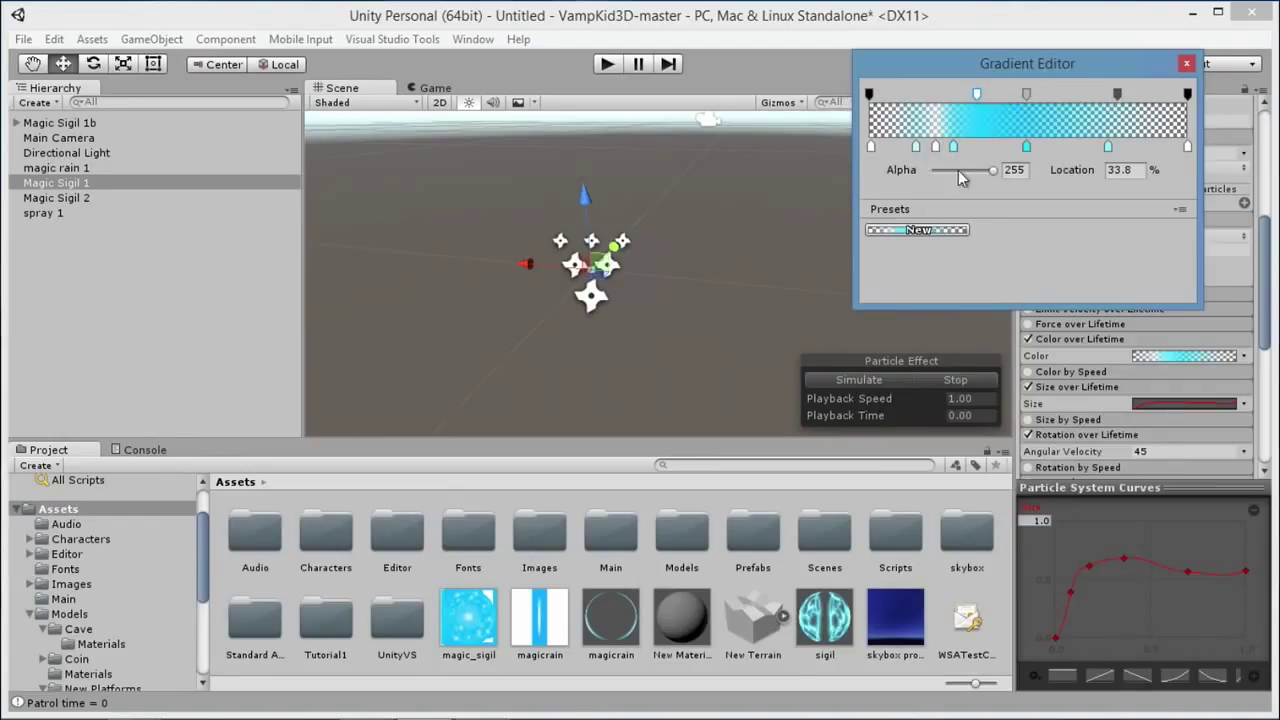
pyautogui.click(1026, 94)
pyautogui.click(1117, 94)
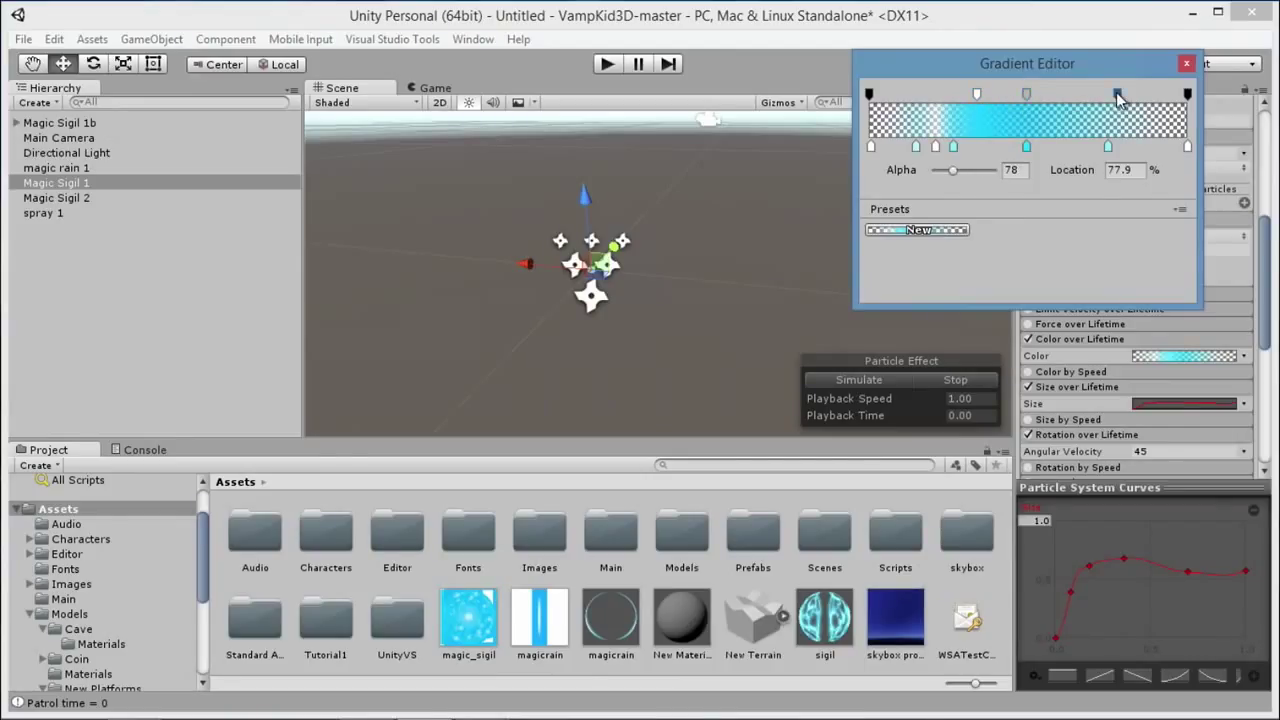
pyautogui.click(1187, 94)
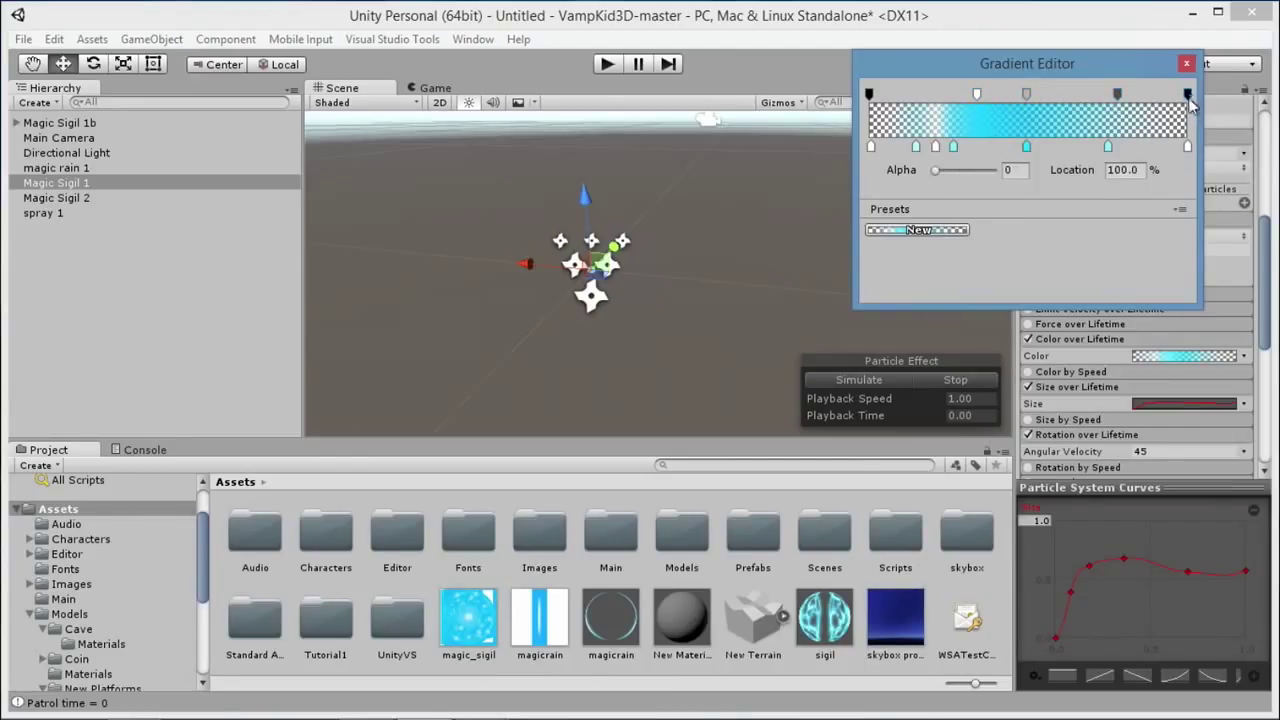
# - Close the gradient editor and play then stop the effect preview
pyautogui.click(867, 380)
pyautogui.click(867, 380)
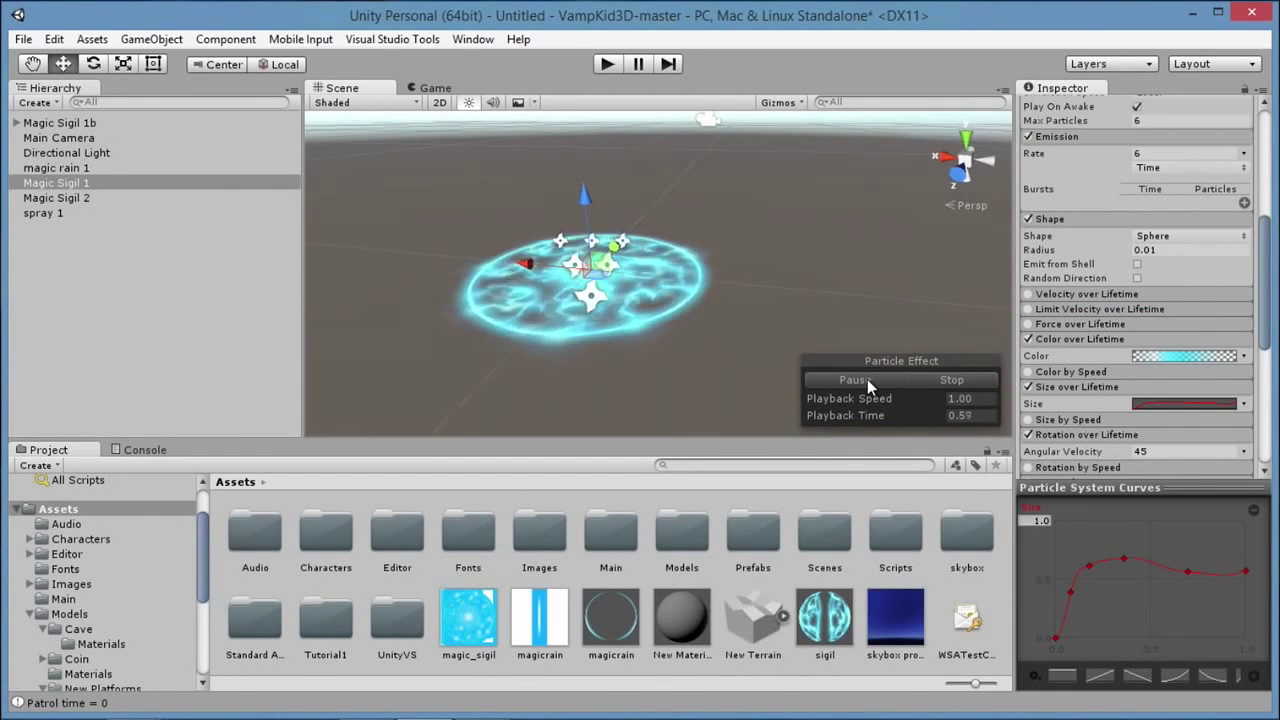
pyautogui.click(867, 380)
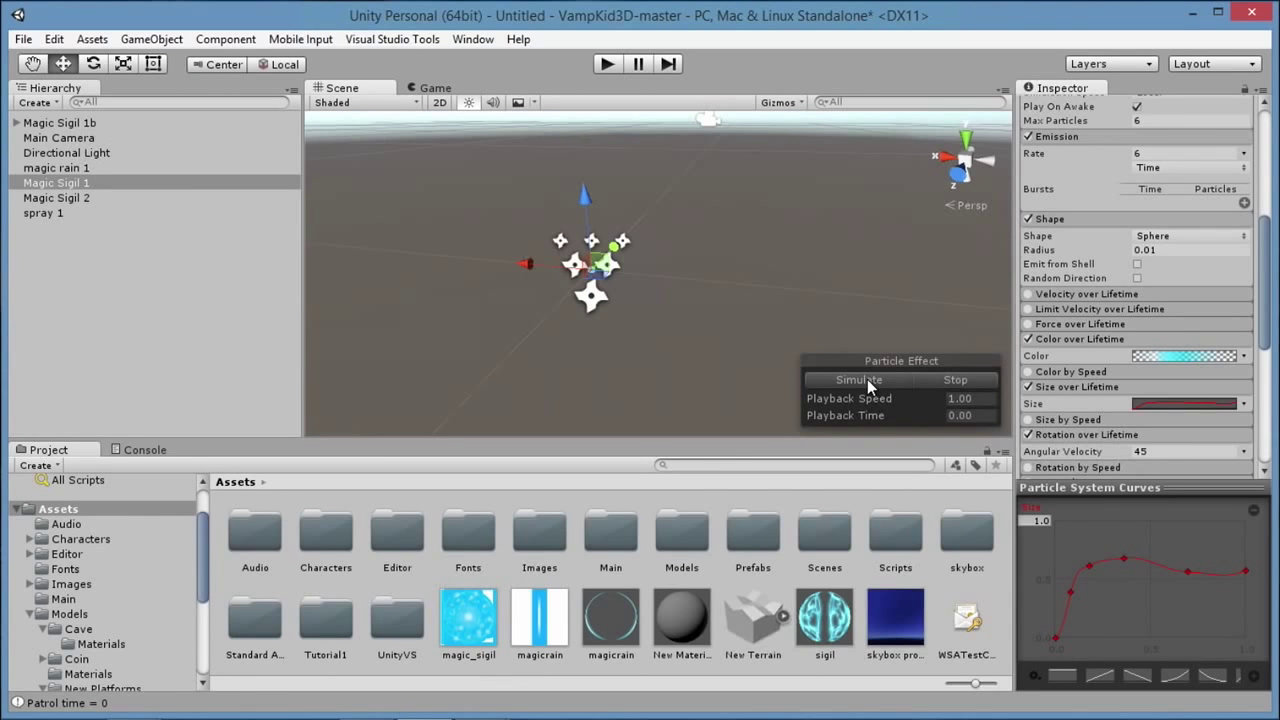
pyautogui.scroll(-3, 1083, 282)
pyautogui.click(1097, 276)
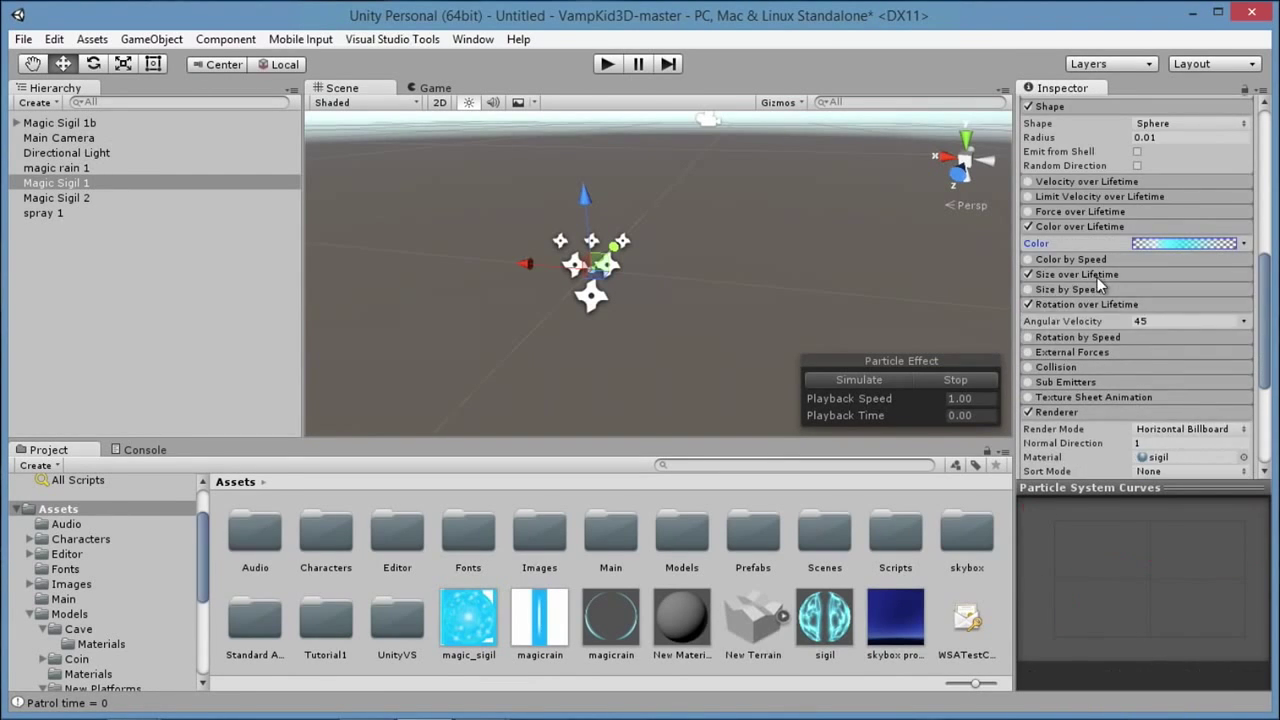
pyautogui.click(1097, 276)
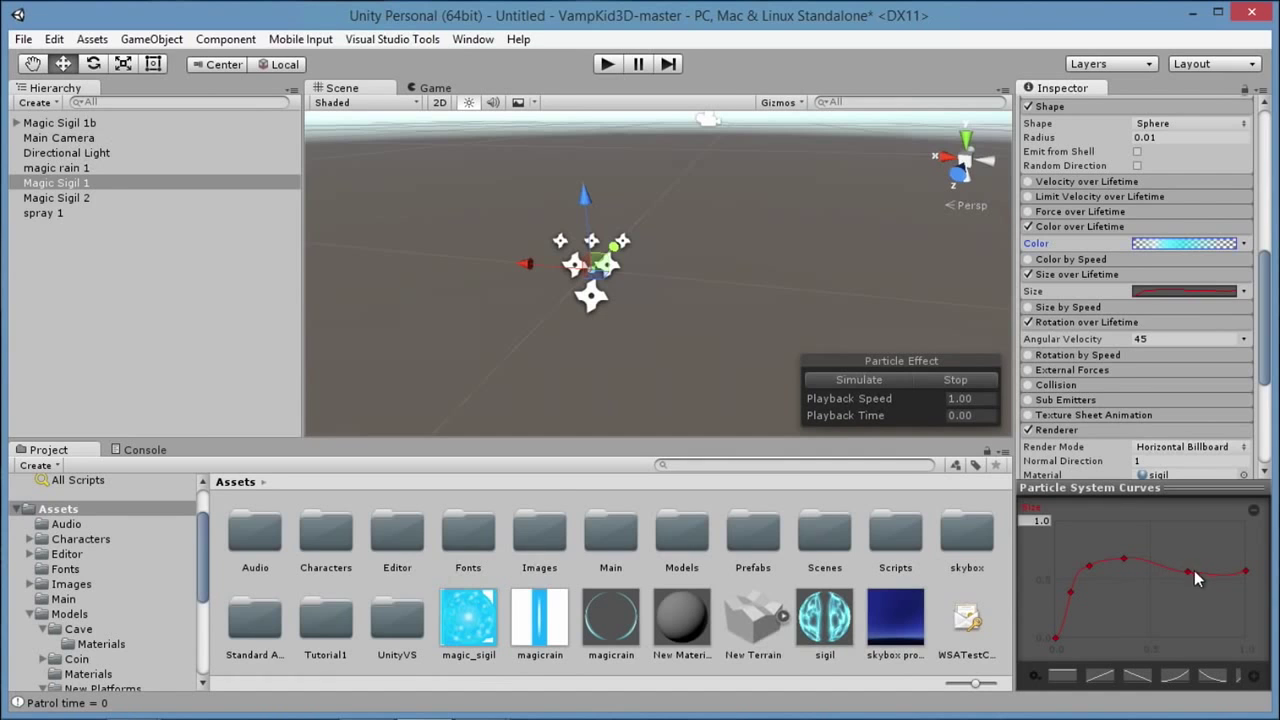
pyautogui.click(881, 379)
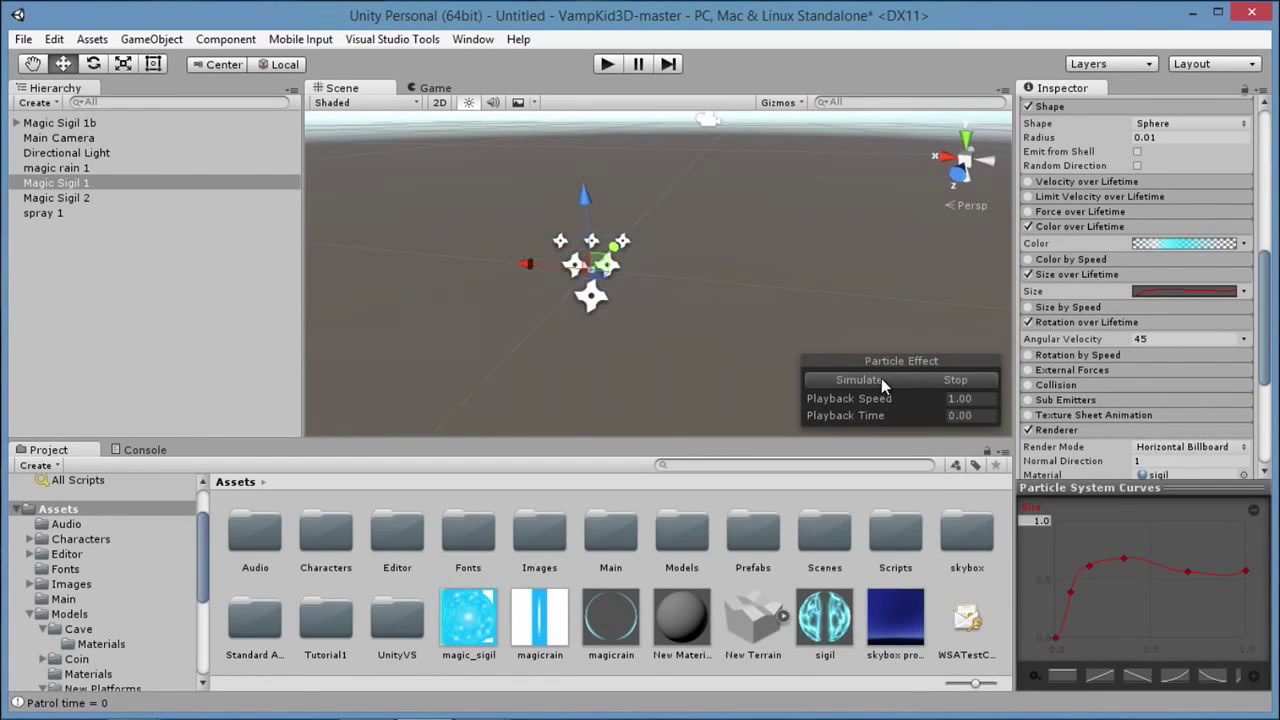
pyautogui.click(879, 379)
pyautogui.scroll(-2, 1141, 282)
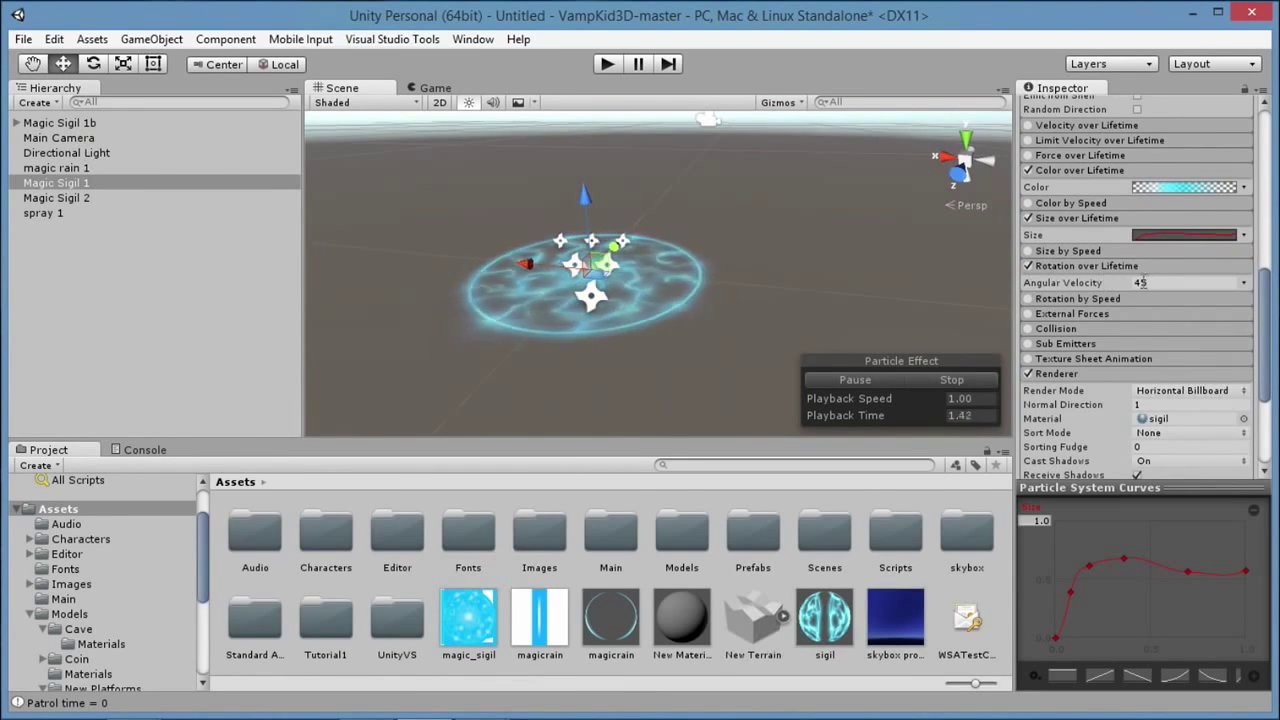
pyautogui.click(1102, 264)
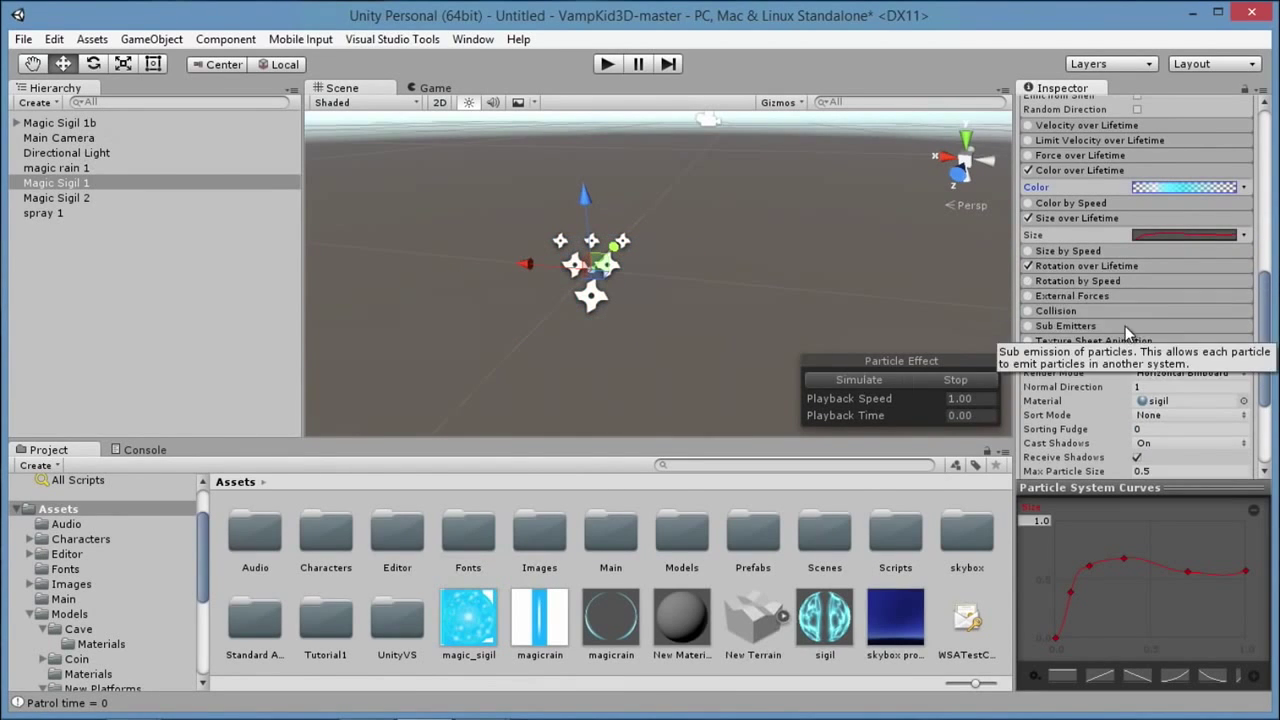
pyautogui.click(1102, 265)
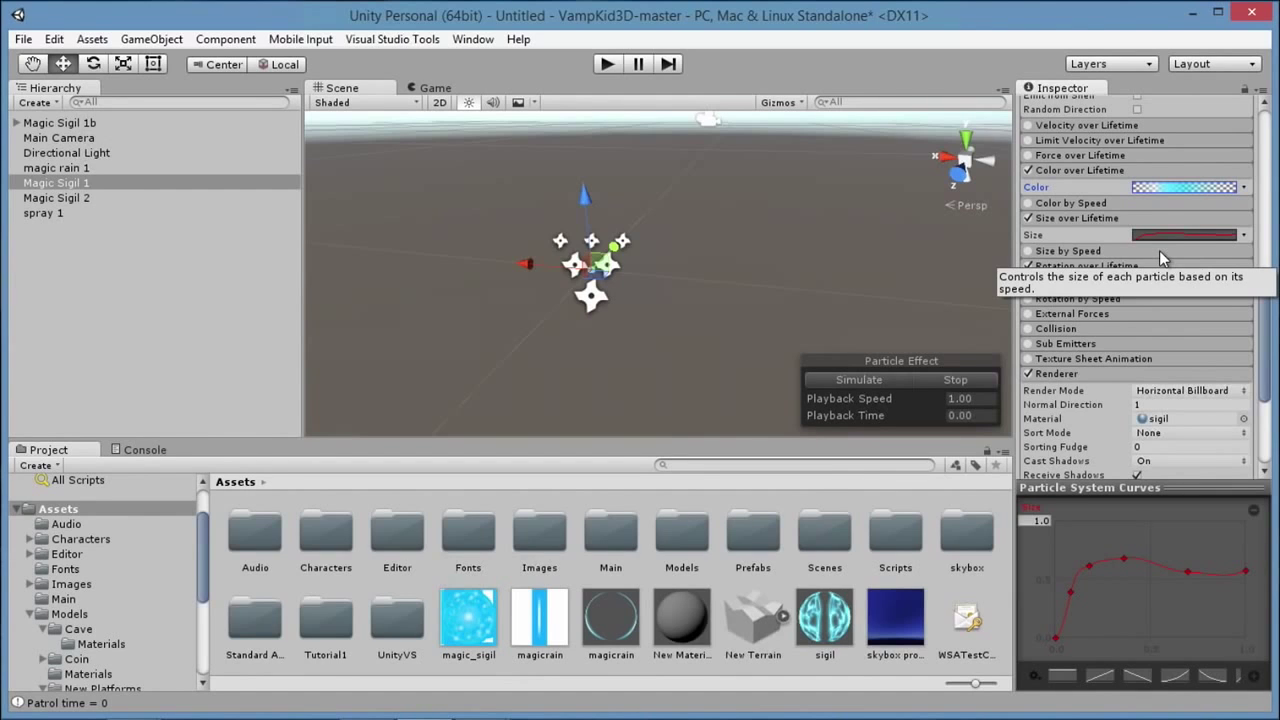
pyautogui.click(1140, 266)
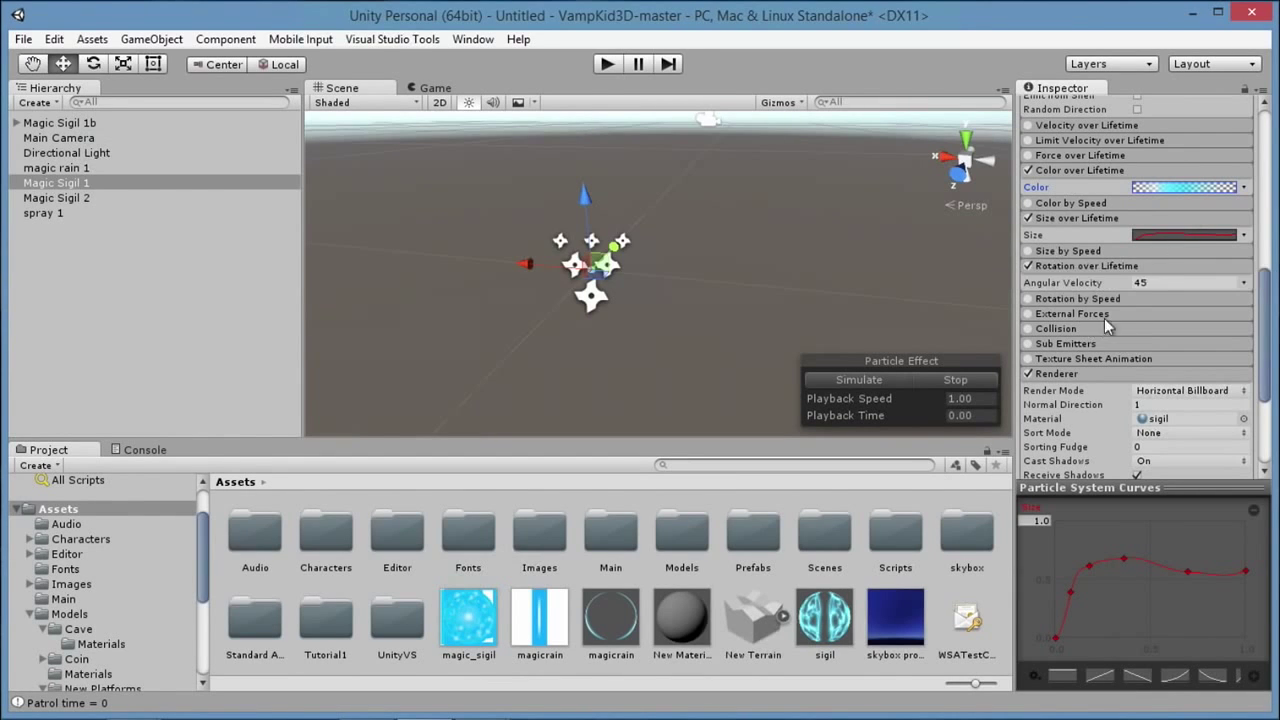
pyautogui.scroll(-3, 1110, 288)
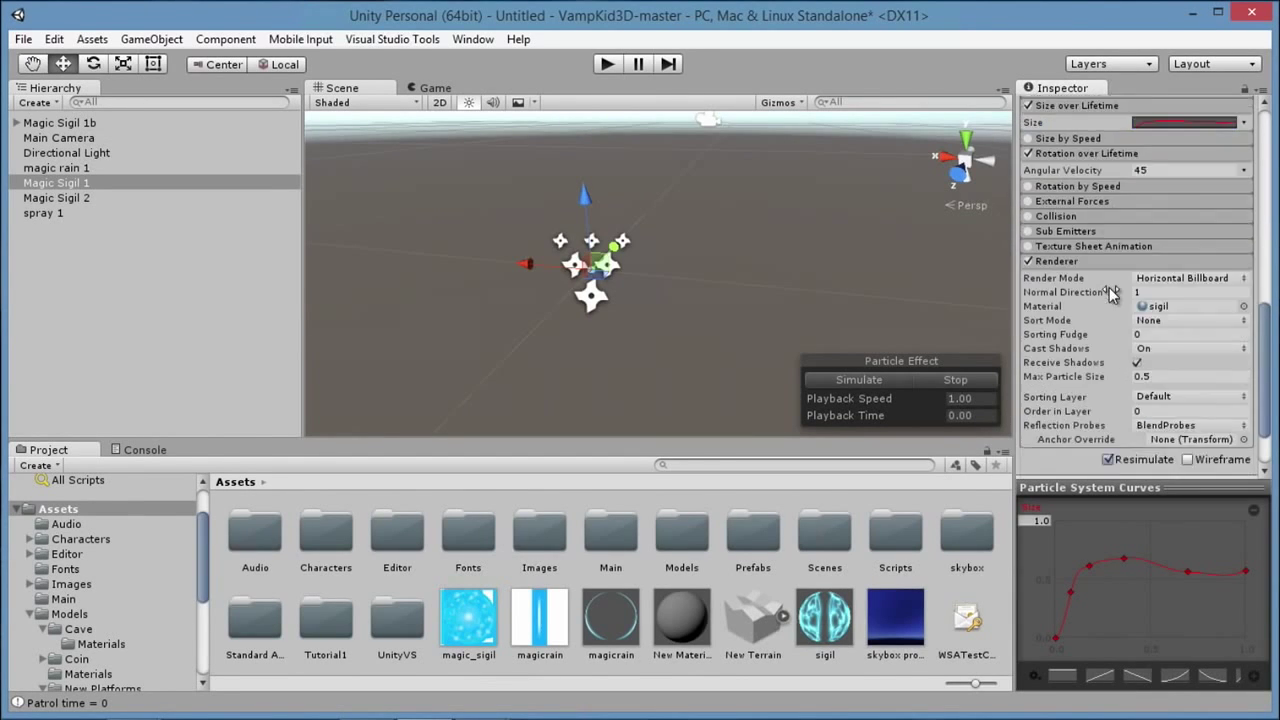
pyautogui.scroll(5, 1109, 289)
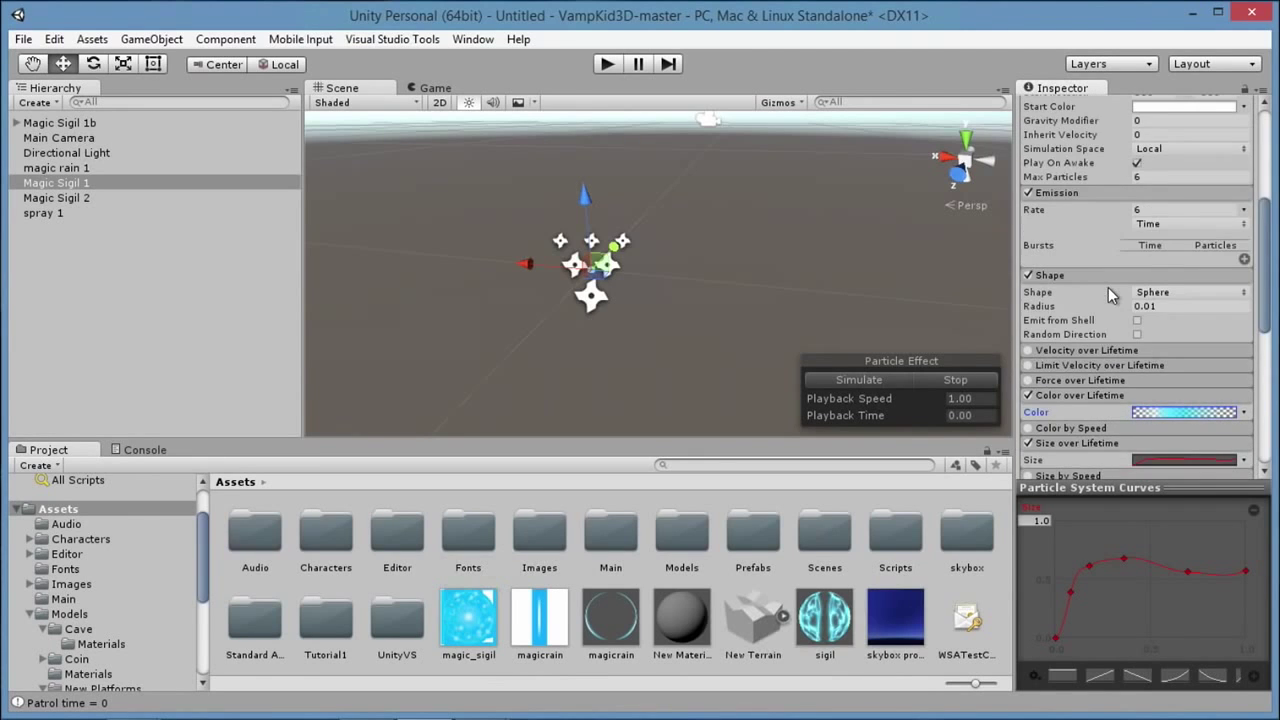
pyautogui.scroll(-3, 1107, 289)
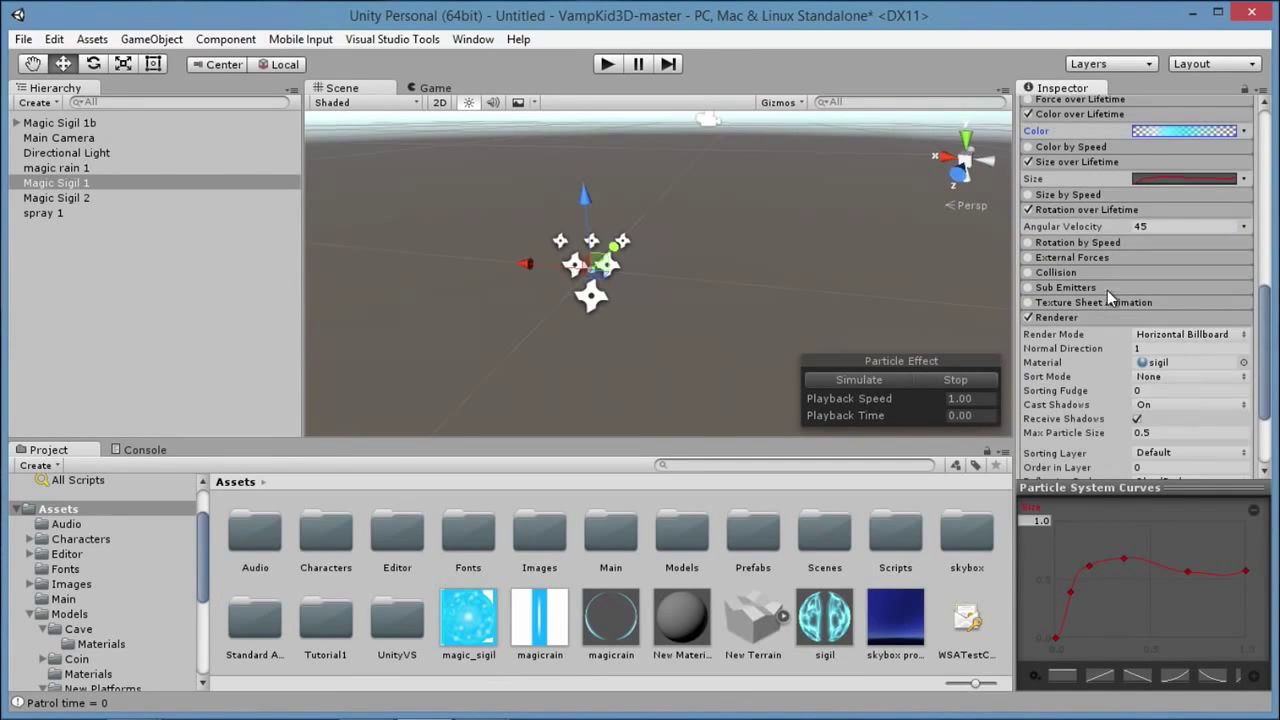
pyautogui.click(872, 380)
pyautogui.click(948, 380)
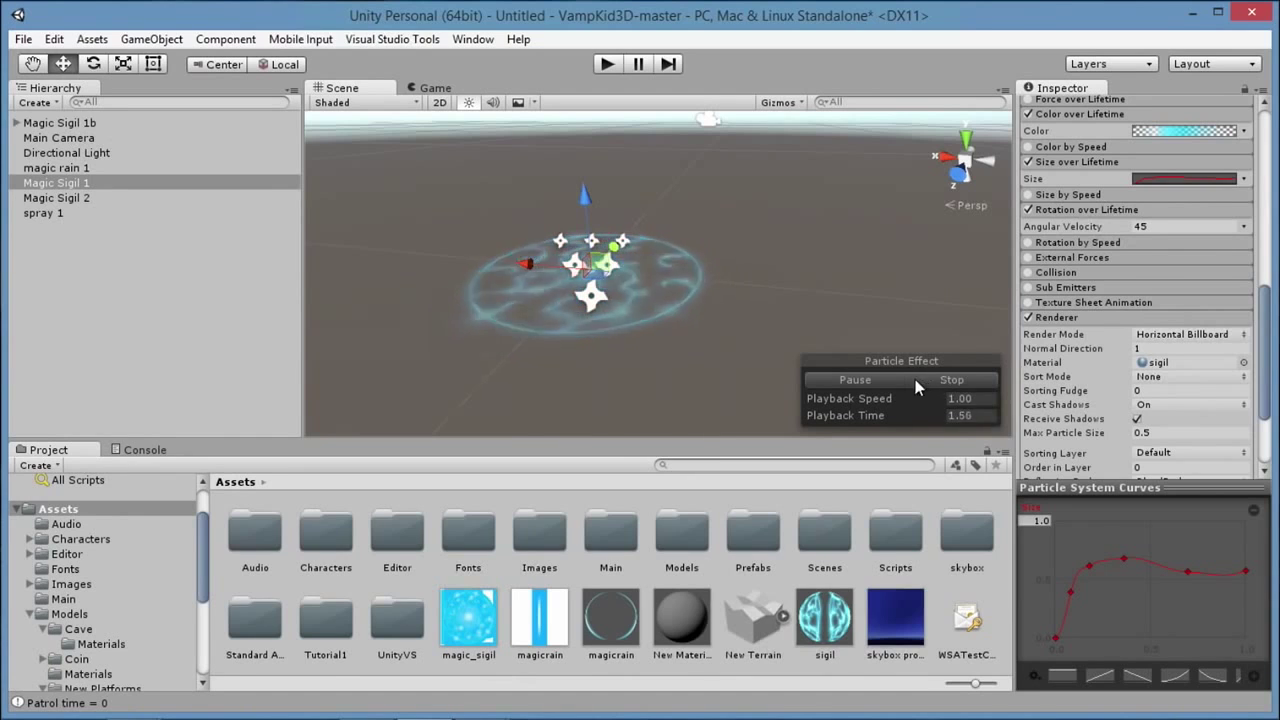
pyautogui.scroll(-4, 1113, 240)
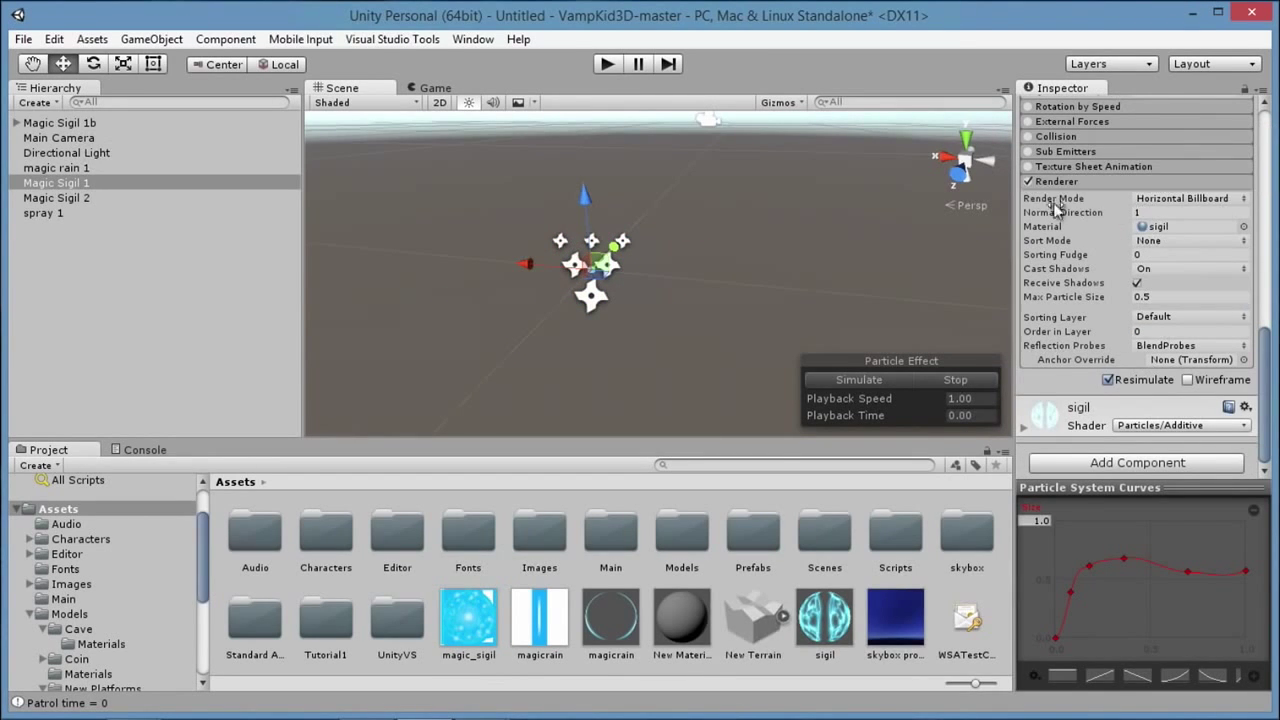
# - Expand the Renderer module and drag the sigil material into its Material slot
pyautogui.scroll(5, 1055, 190)
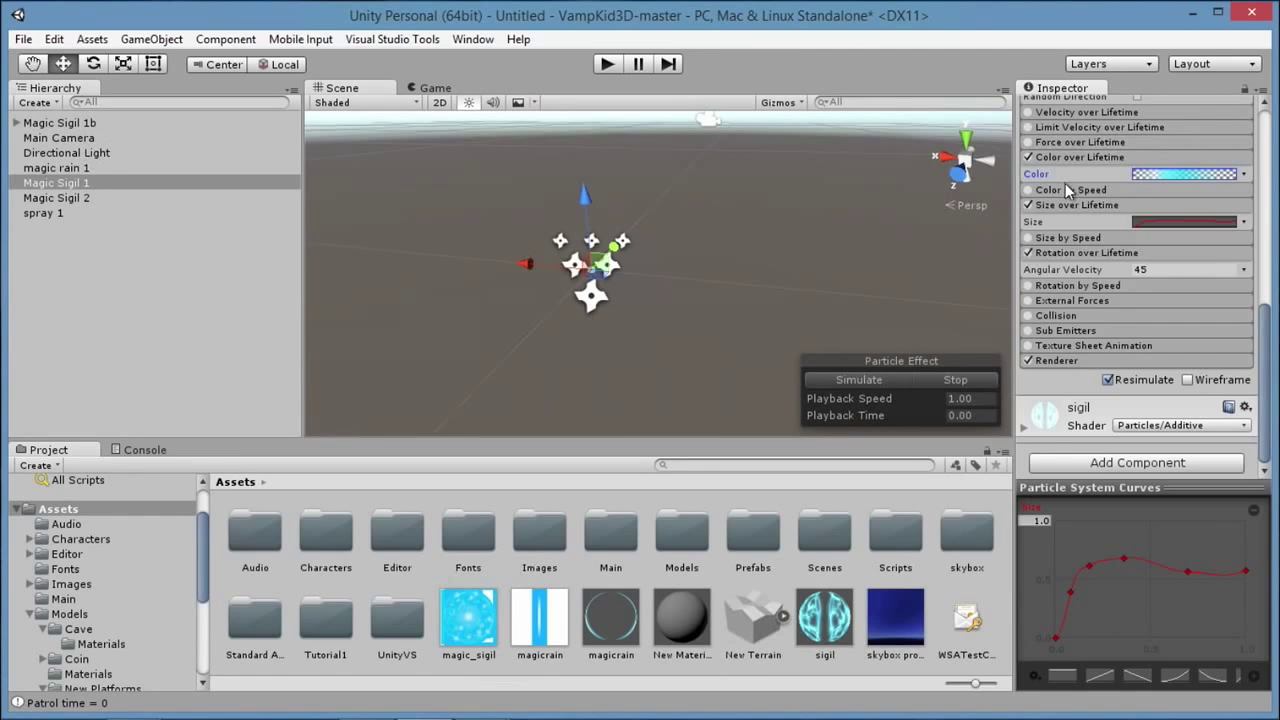
pyautogui.click(1068, 362)
pyautogui.scroll(-3, 1122, 311)
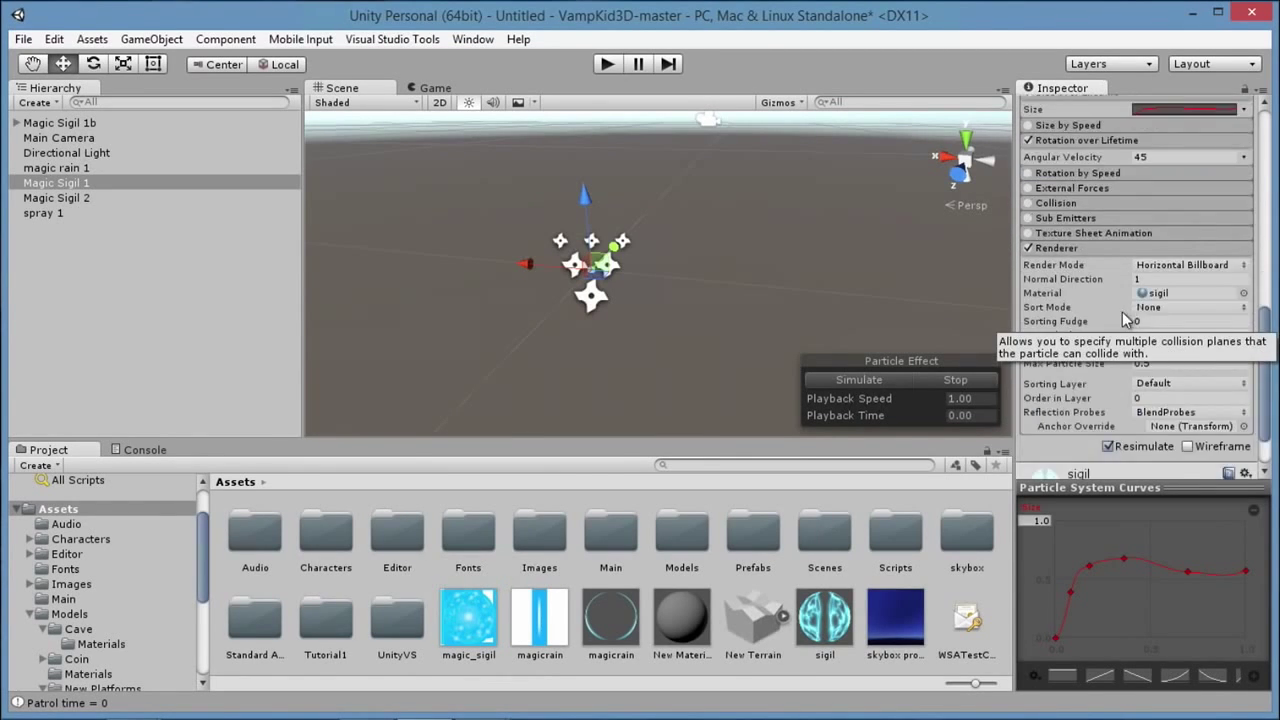
pyautogui.click(823, 620)
pyautogui.moveTo(823, 620); pyautogui.dragTo(1147, 248)
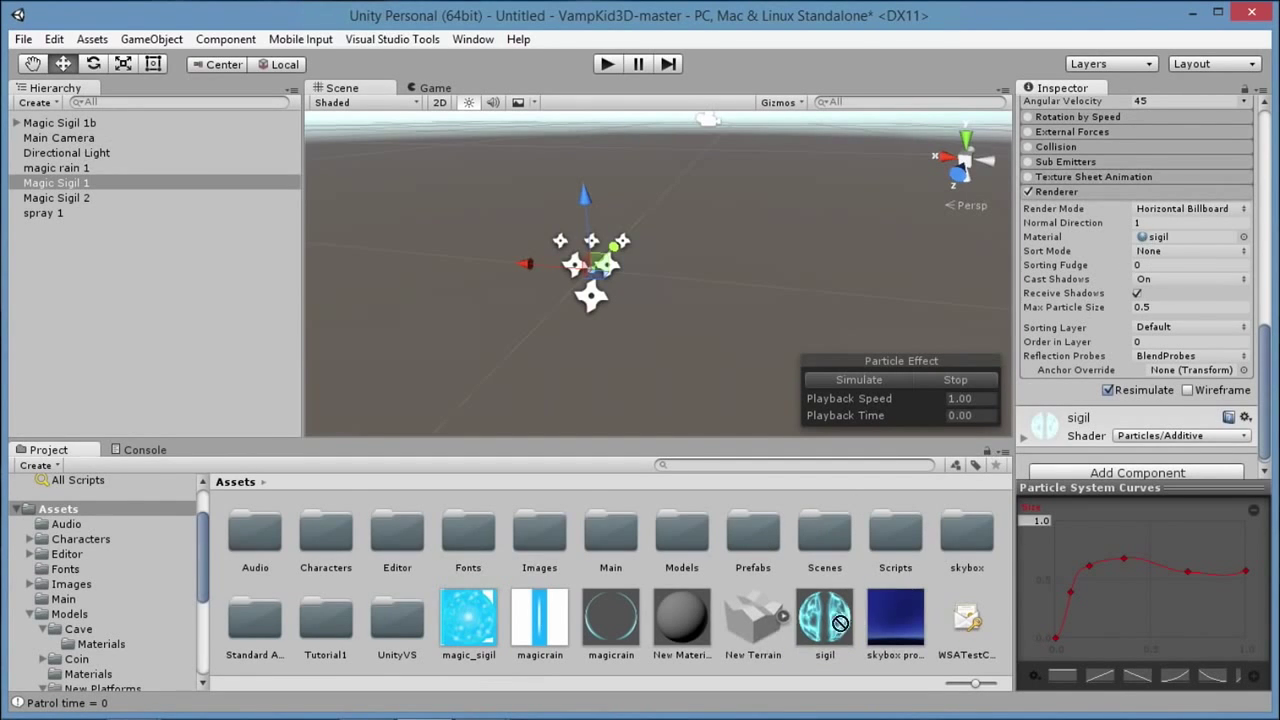
pyautogui.click(1180, 208)
# - Switch the render mode to Billboard and preview the effect
pyautogui.click(1160, 229)
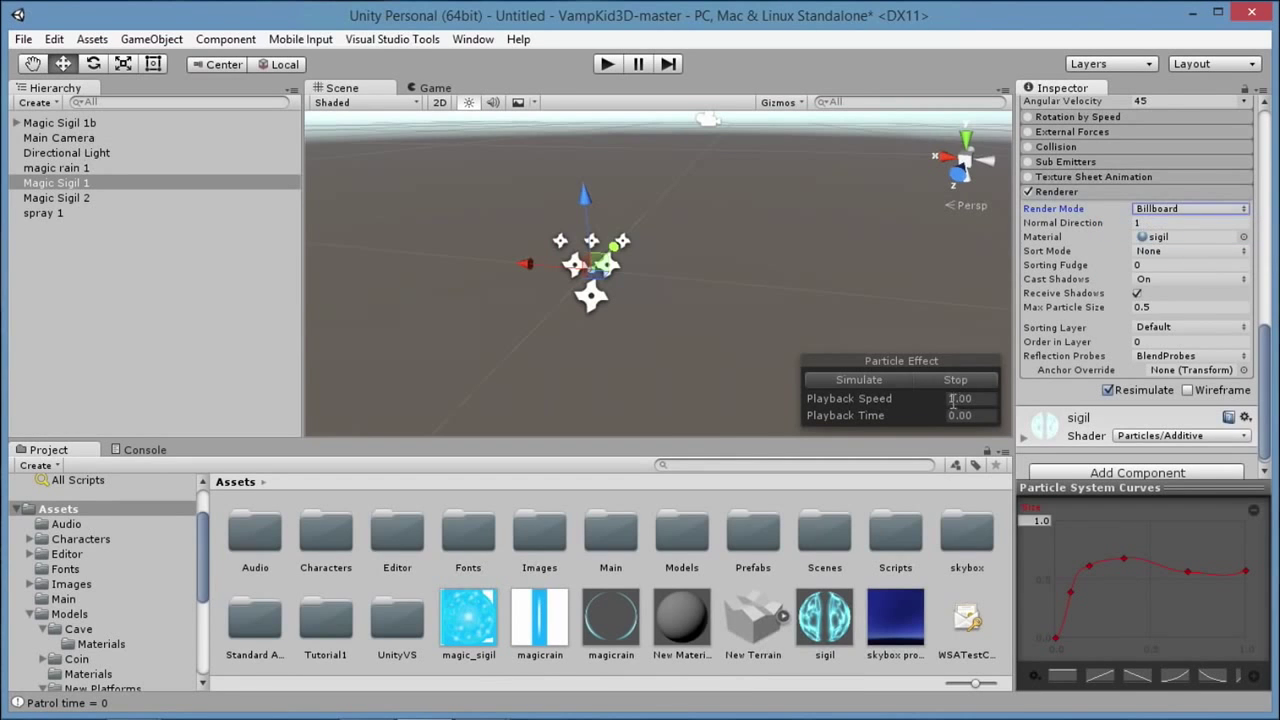
pyautogui.click(1180, 208)
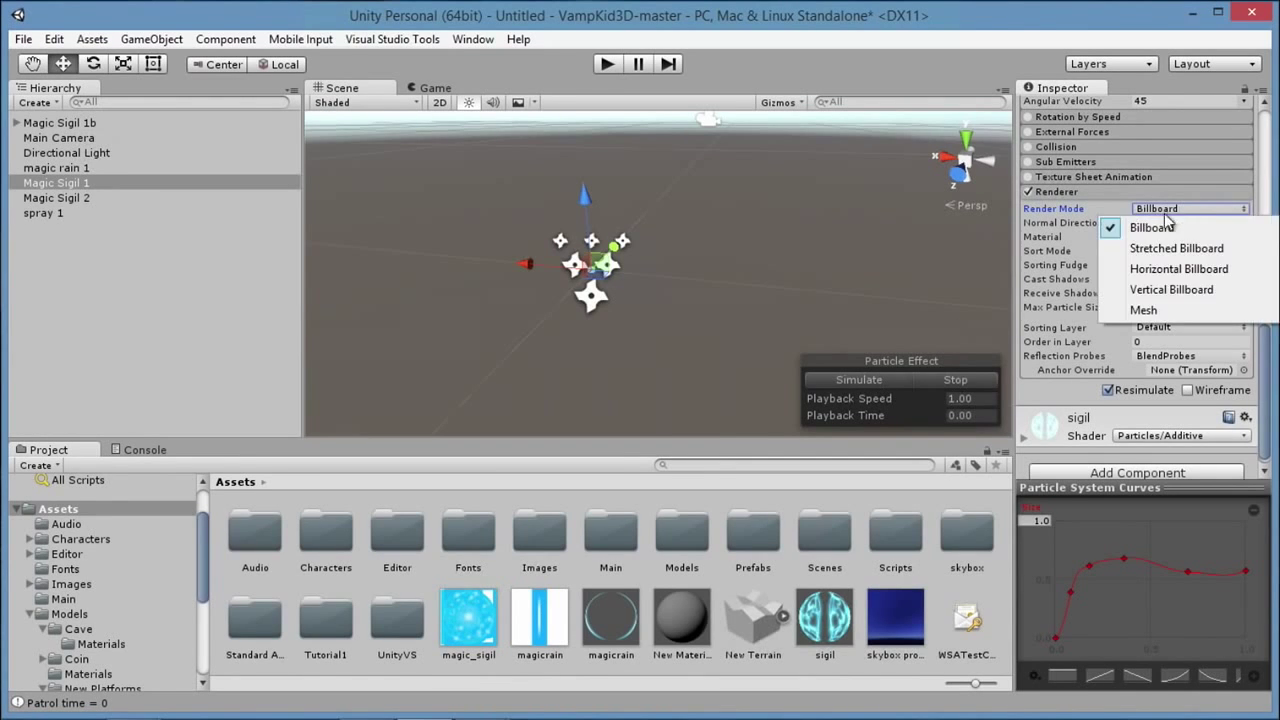
pyautogui.click(1178, 210)
pyautogui.click(861, 380)
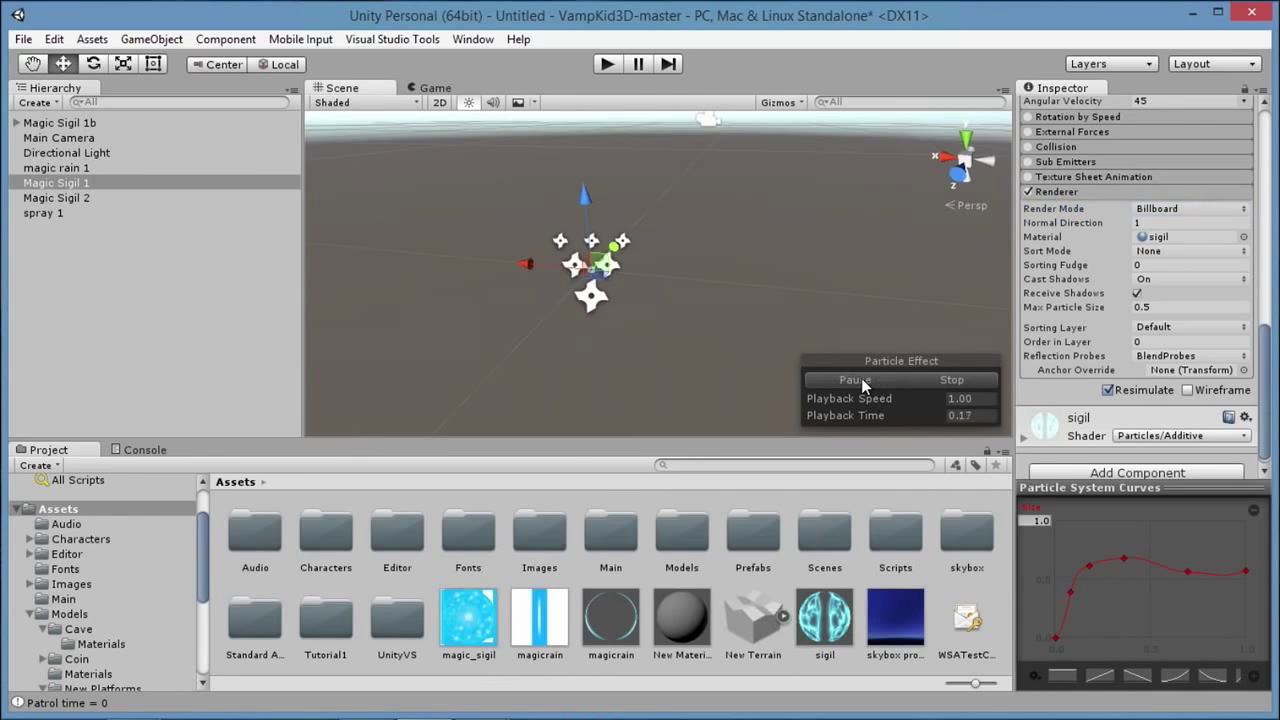
pyautogui.click(862, 379)
# - Set the render mode back to Horizontal Billboard, preview it, then deselect Magic Sigil 1
pyautogui.click(1185, 206)
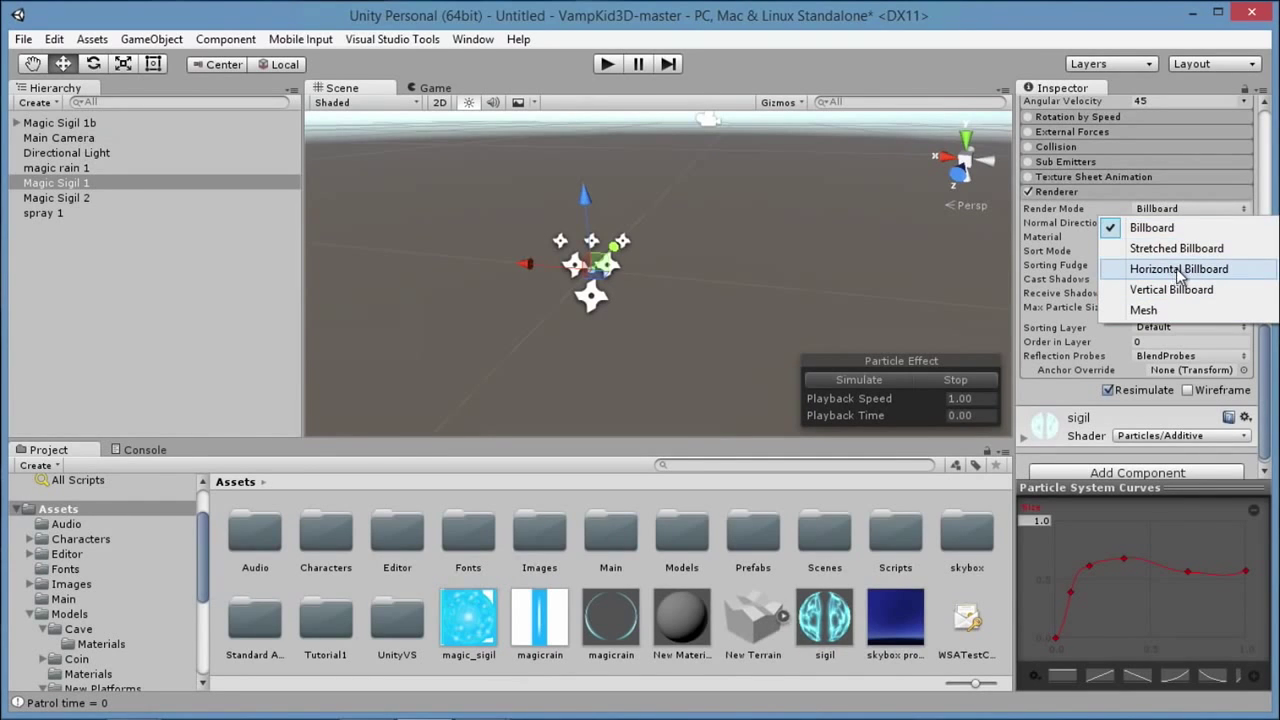
pyautogui.click(1174, 268)
pyautogui.click(873, 377)
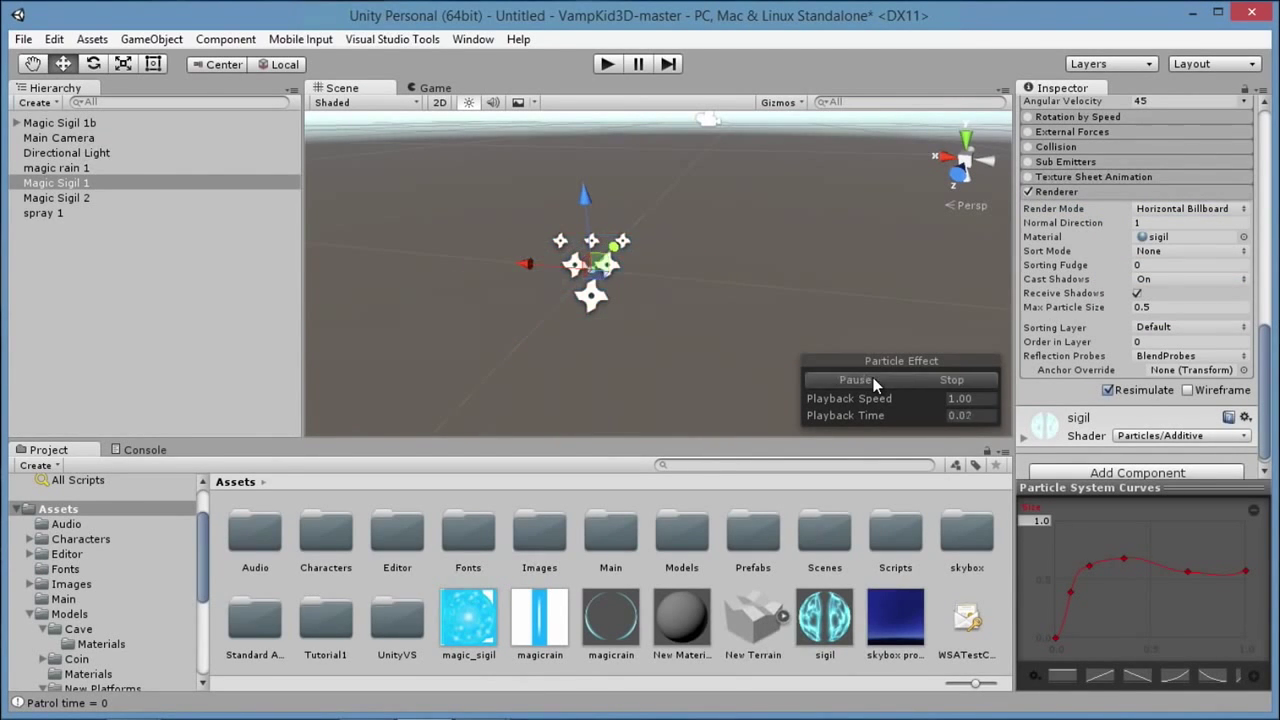
pyautogui.click(872, 378)
pyautogui.scroll(-1, 1266, 345)
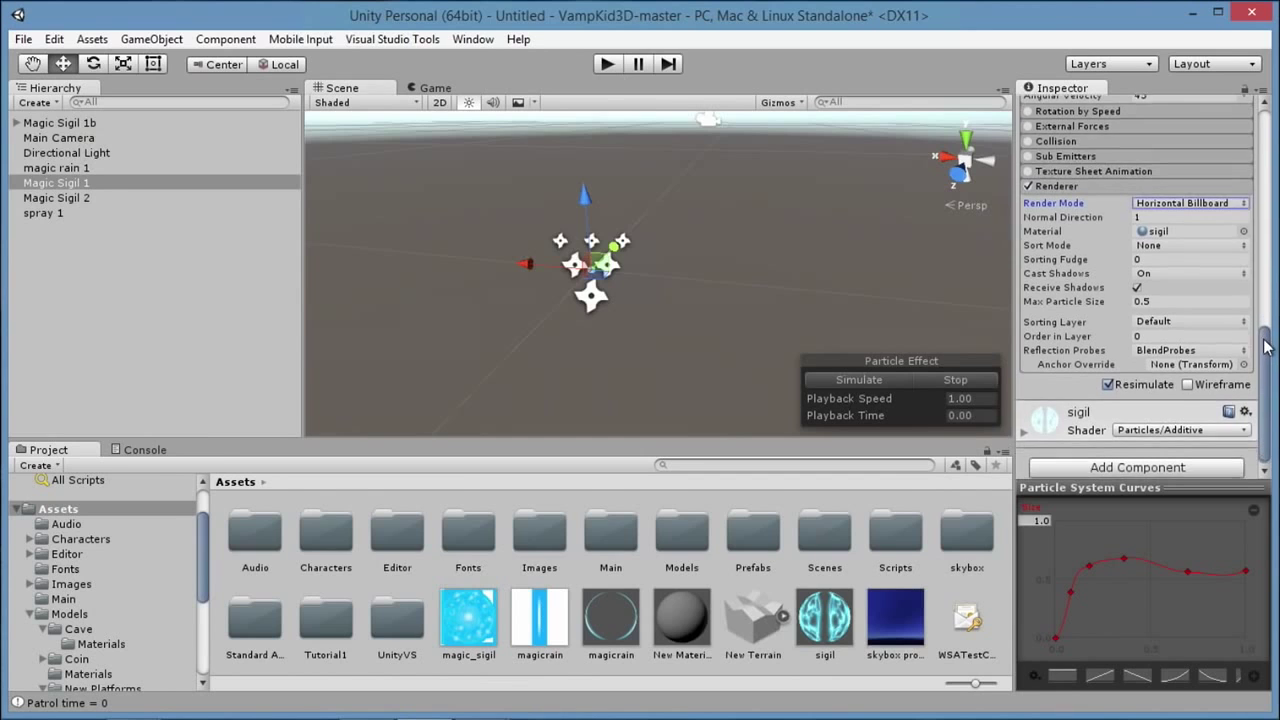
pyautogui.scroll(-1, 1266, 345)
pyautogui.scroll(3, 1100, 121)
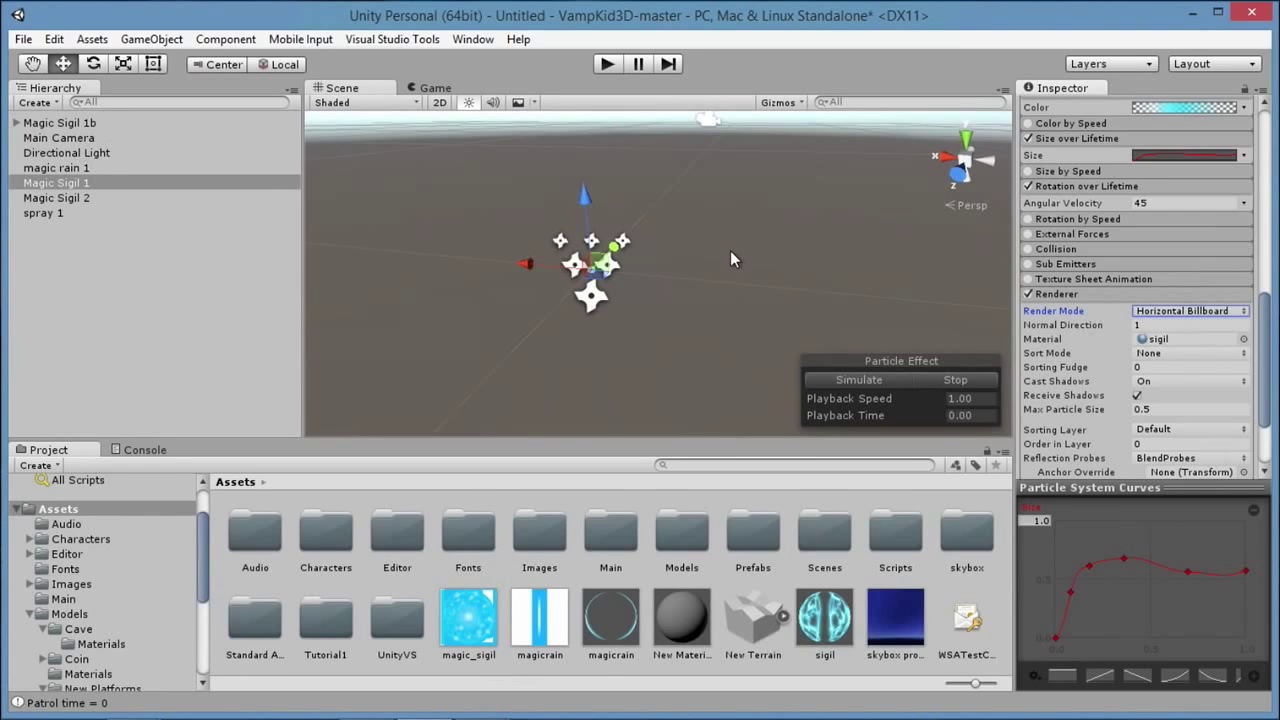
pyautogui.click(727, 277)
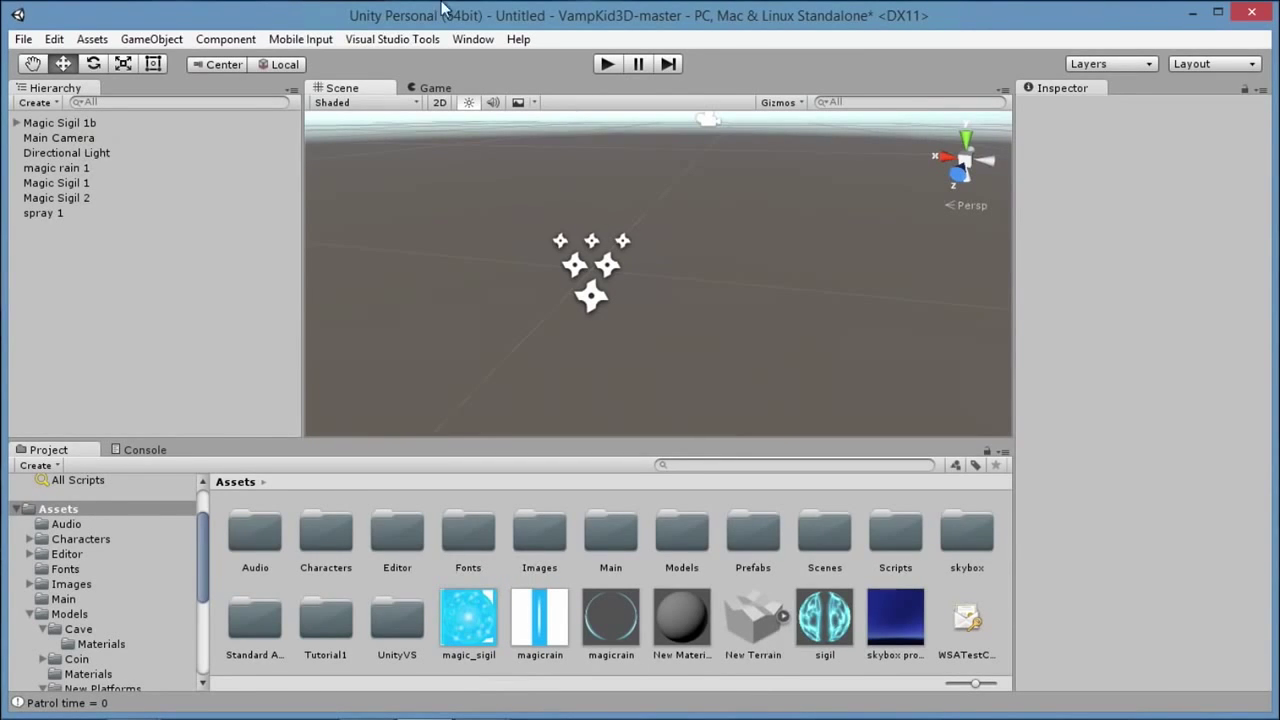
# - Select Magic Sigil 1 to preview its effect, then clear the selection
pyautogui.click(60, 184)
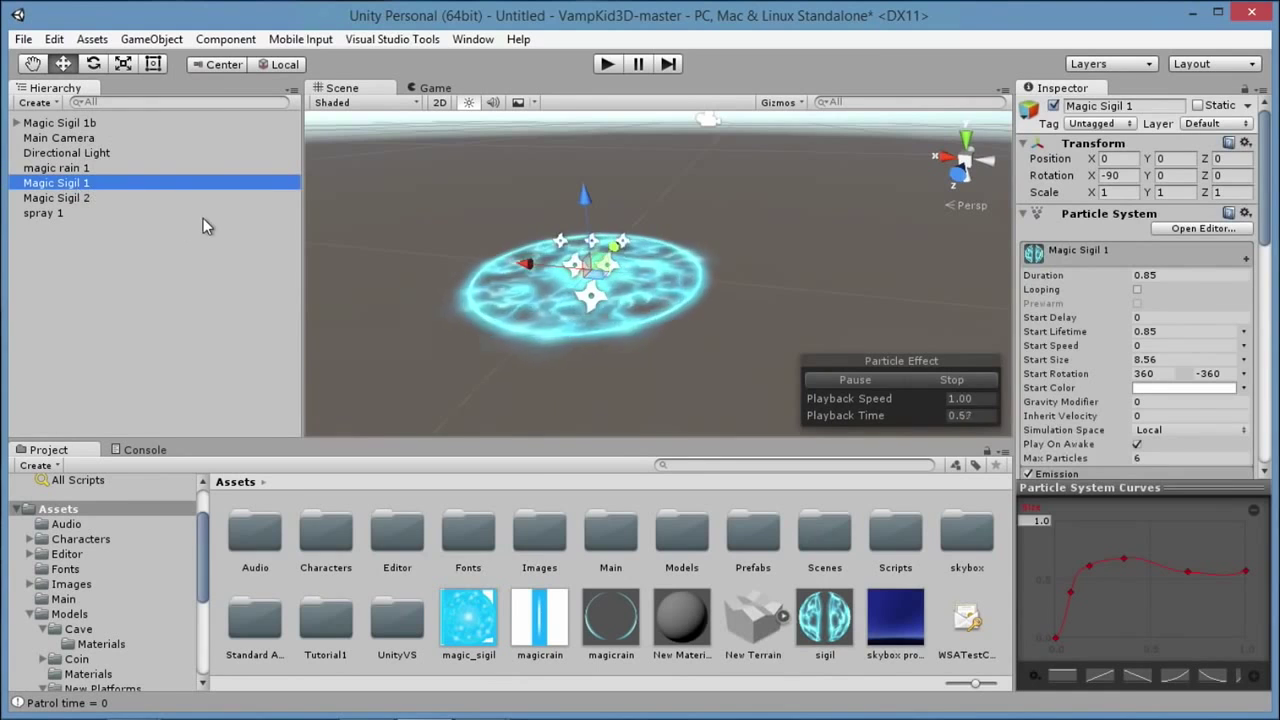
pyautogui.click(192, 251)
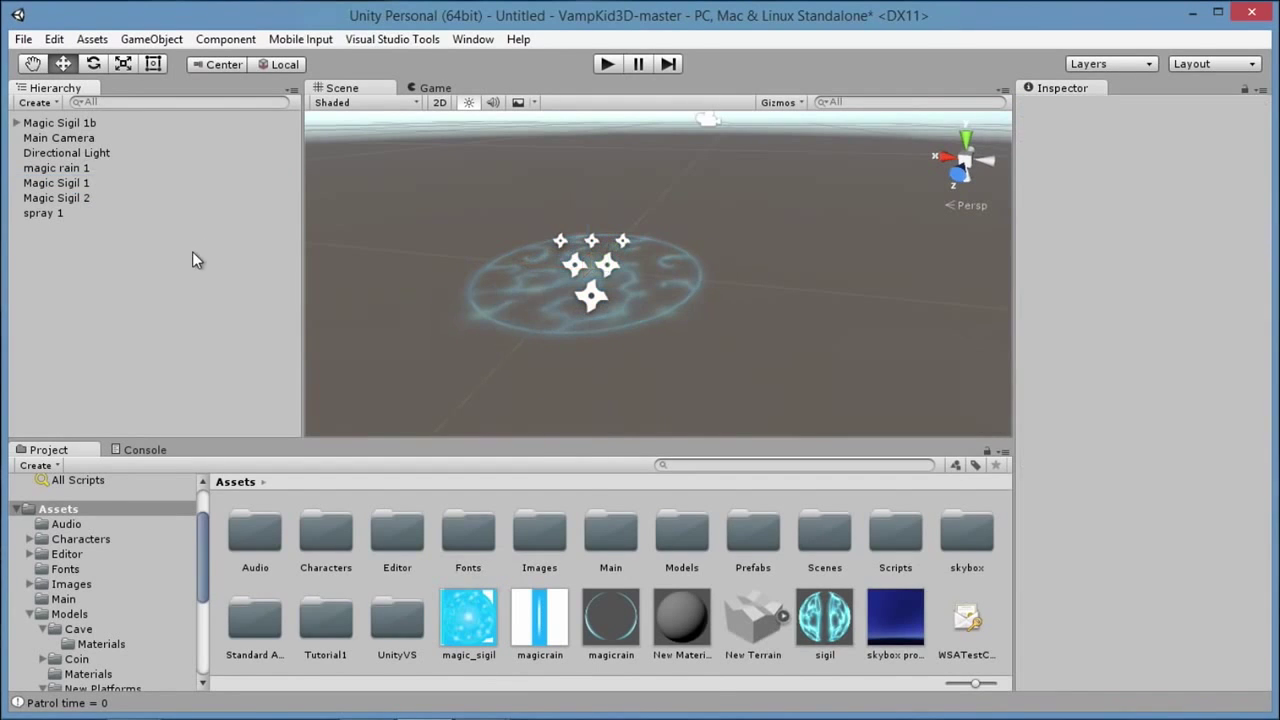
pyautogui.click(85, 184)
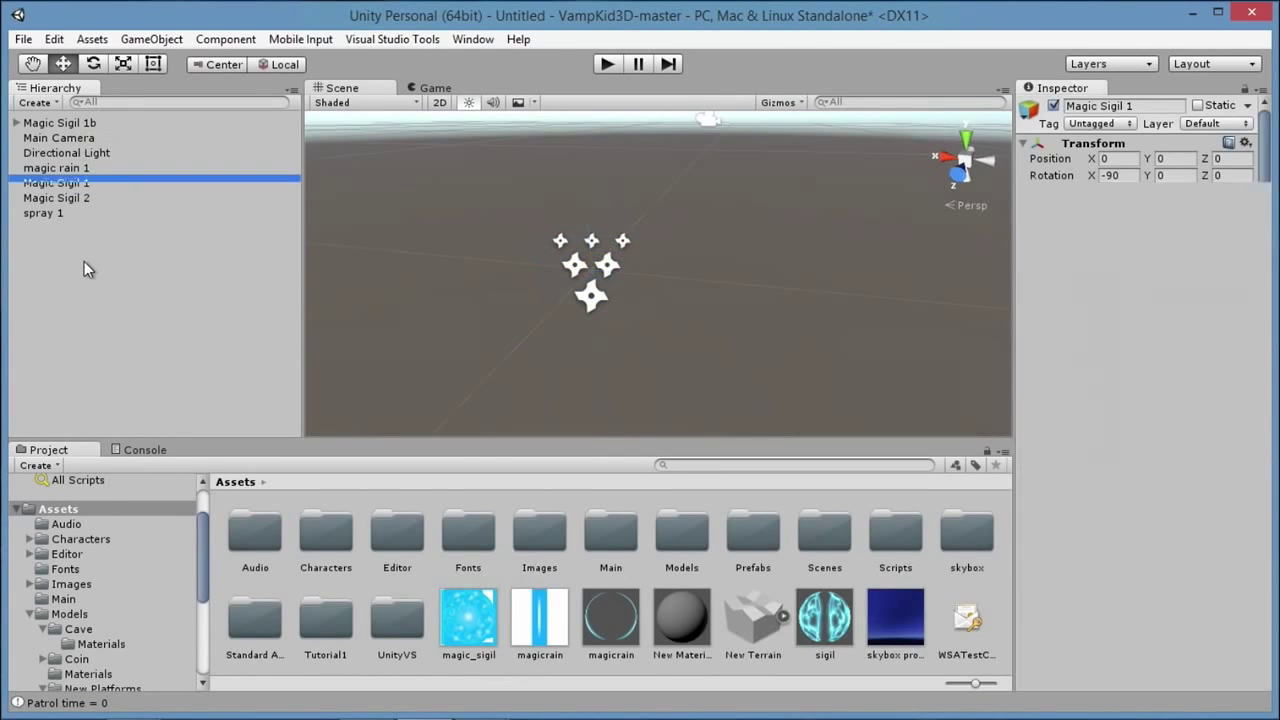
pyautogui.click(84, 261)
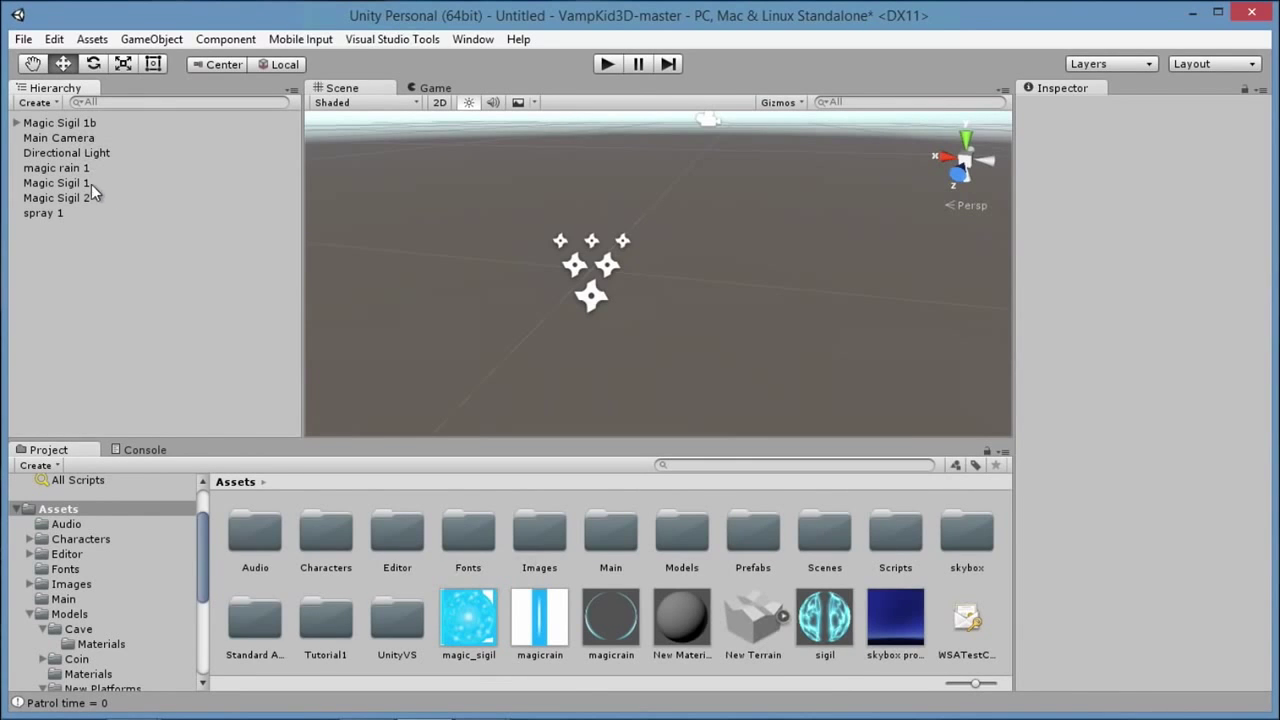
# - Select Magic Sigil 2 and replay its burst five times
pyautogui.click(76, 197)
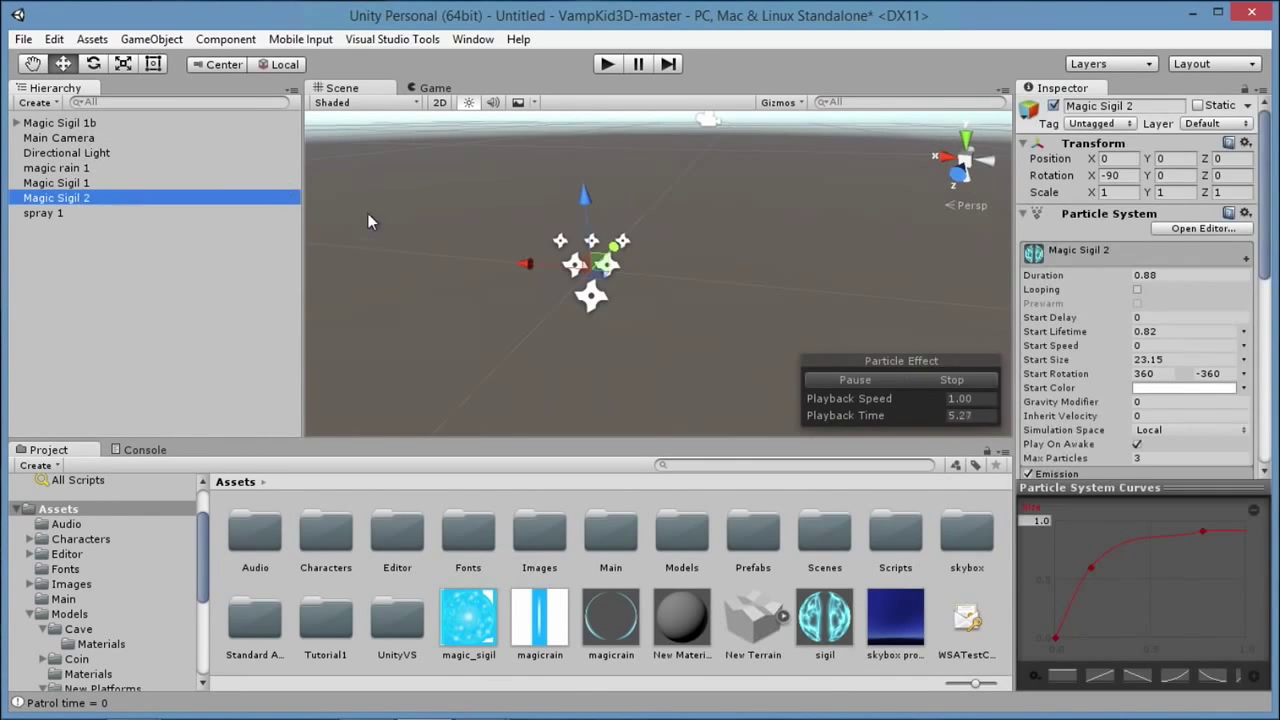
pyautogui.click(850, 380)
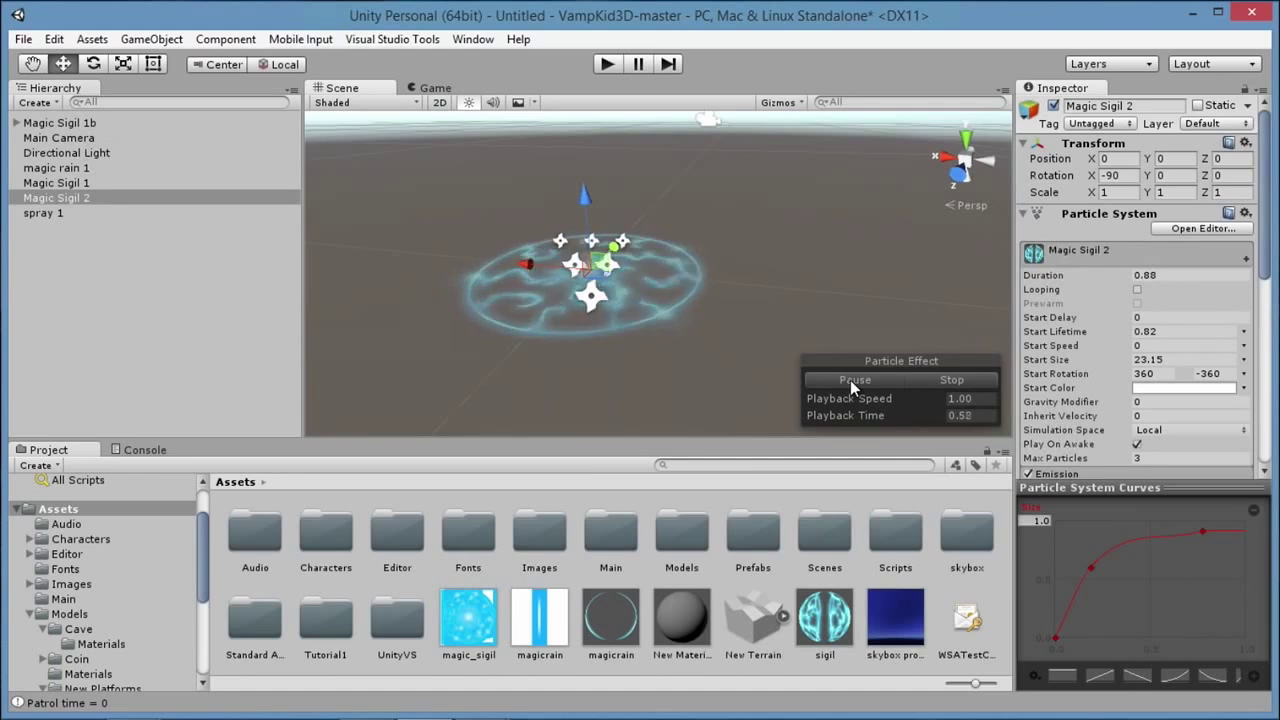
pyautogui.click(850, 380)
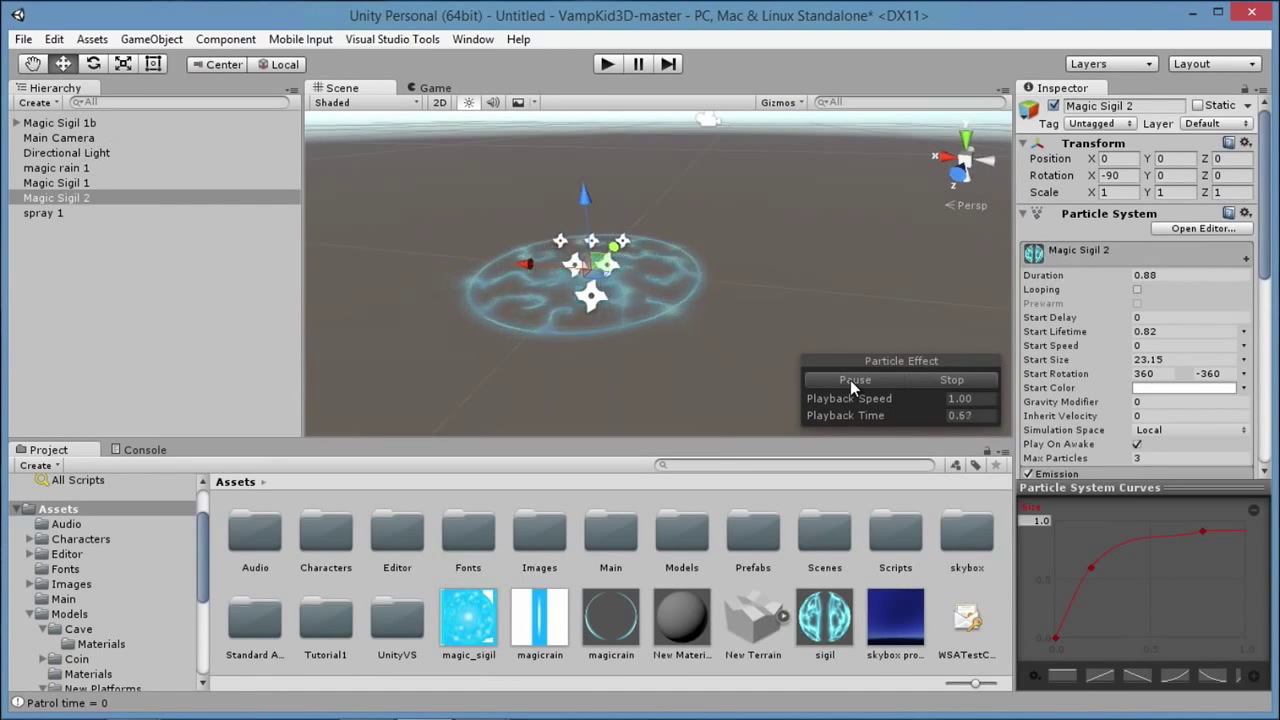
pyautogui.click(853, 380)
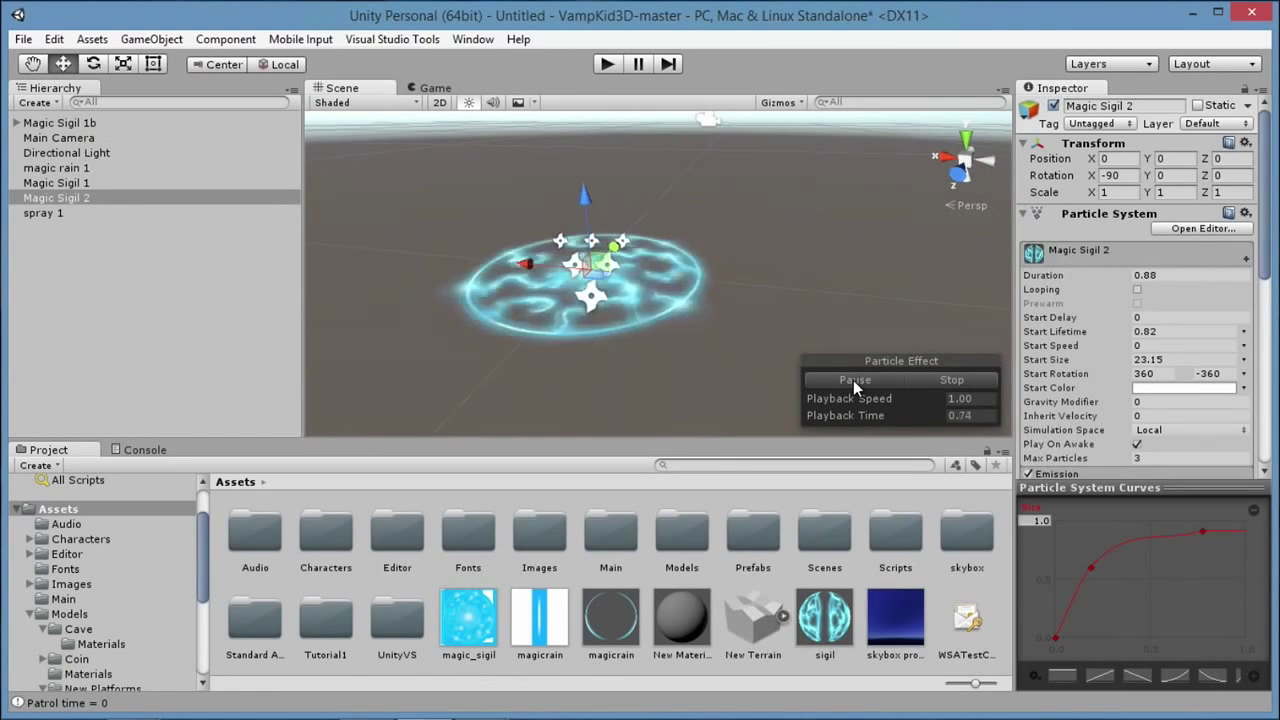
pyautogui.click(853, 380)
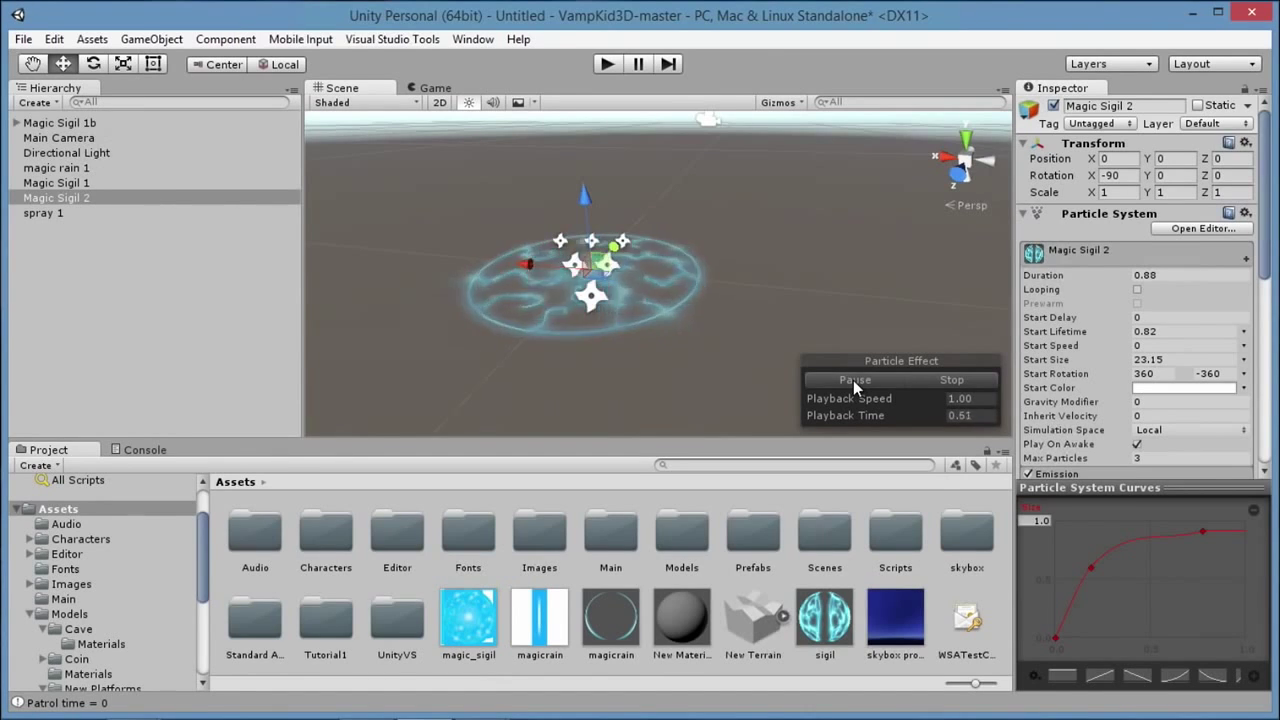
pyautogui.click(855, 380)
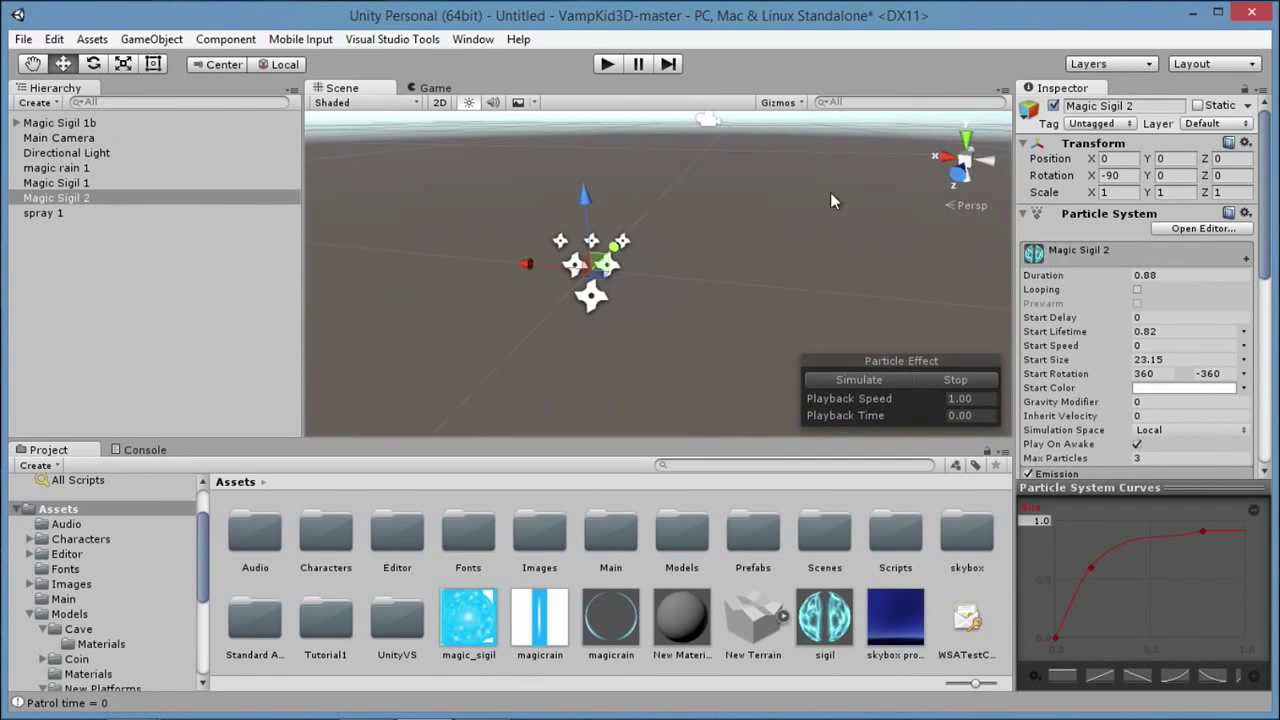
# - Select spray 1 and restart its effect preview
pyautogui.click(121, 243)
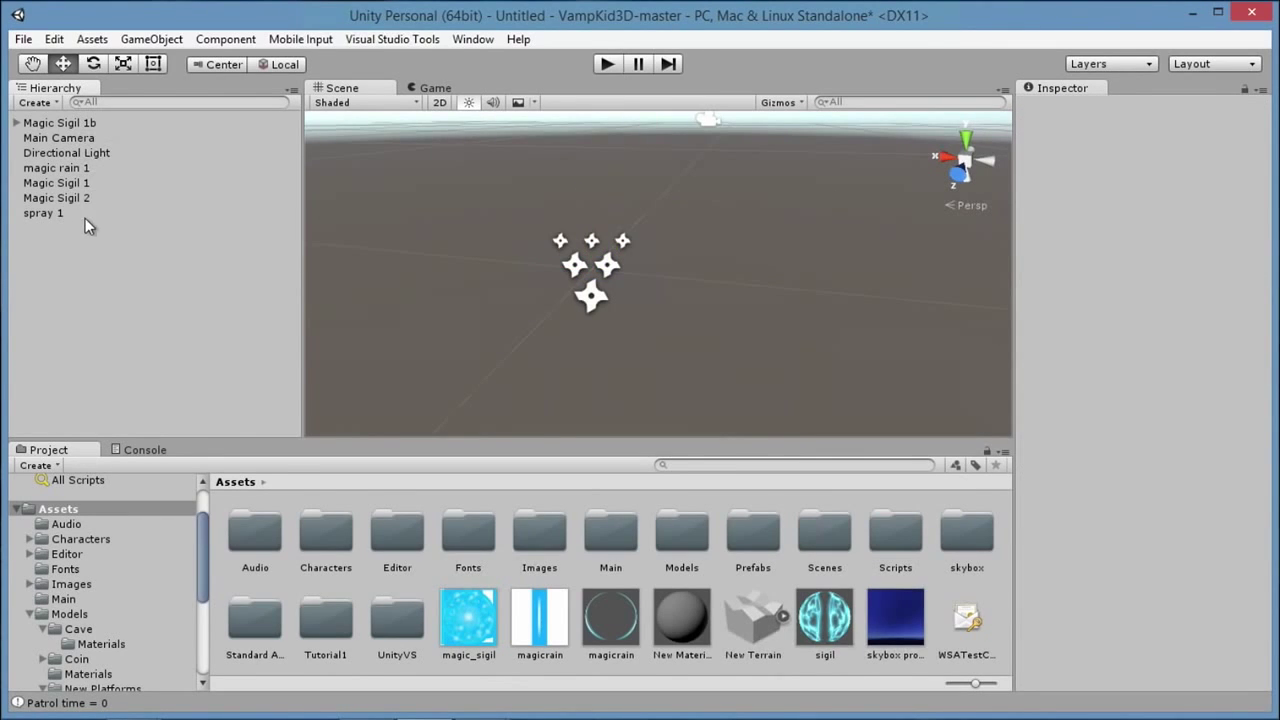
pyautogui.click(50, 213)
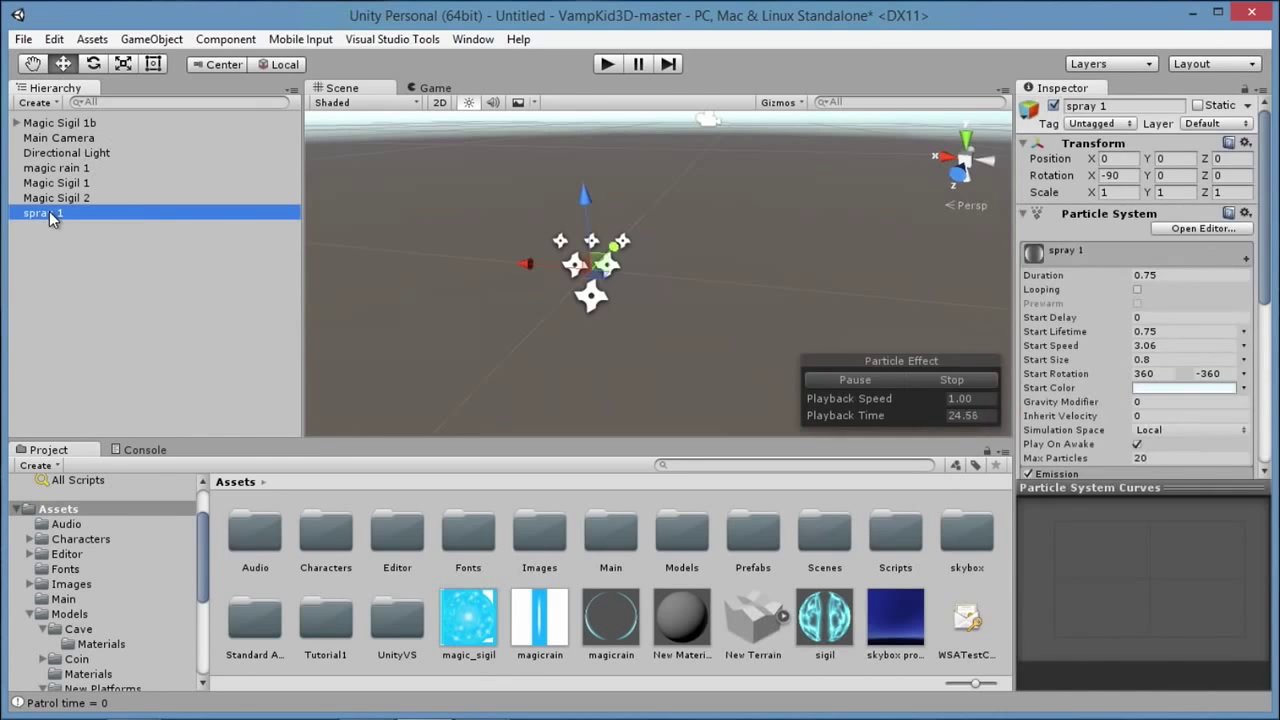
pyautogui.click(958, 383)
pyautogui.click(872, 381)
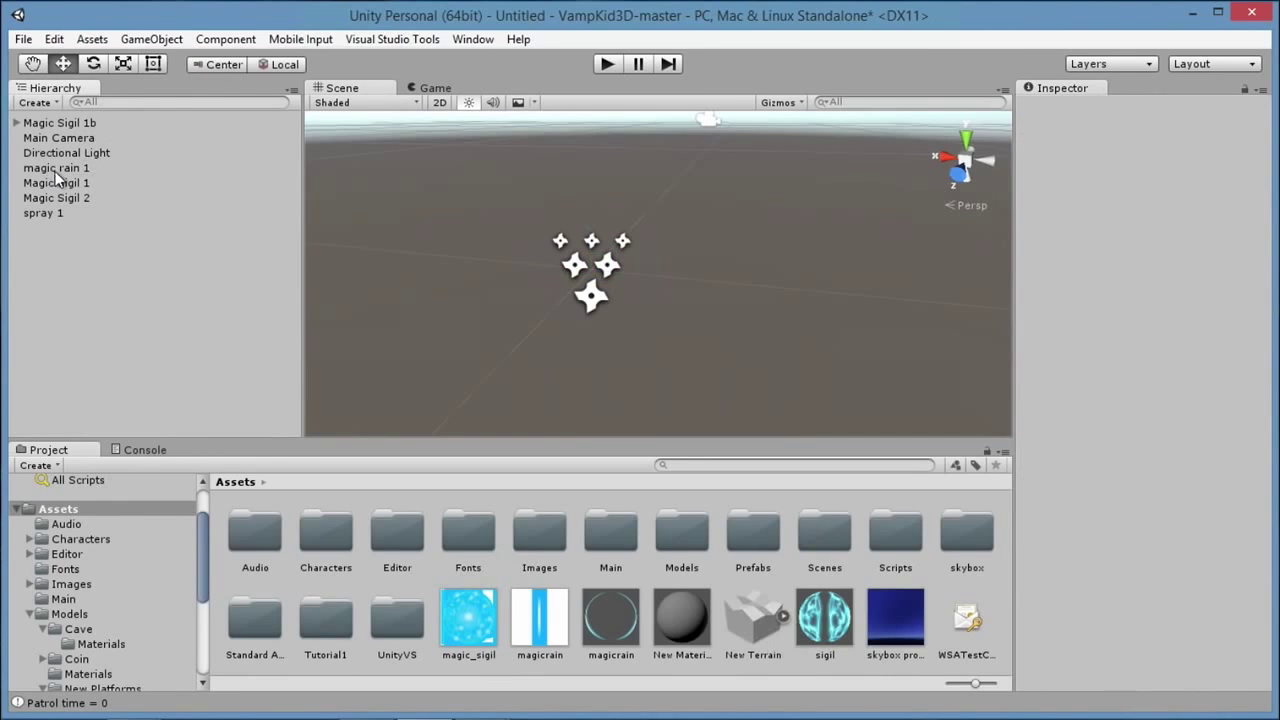
# - Select magic rain 1 and restart, pause and resume its rain playback
pyautogui.click(55, 169)
pyautogui.click(952, 380)
pyautogui.click(857, 380)
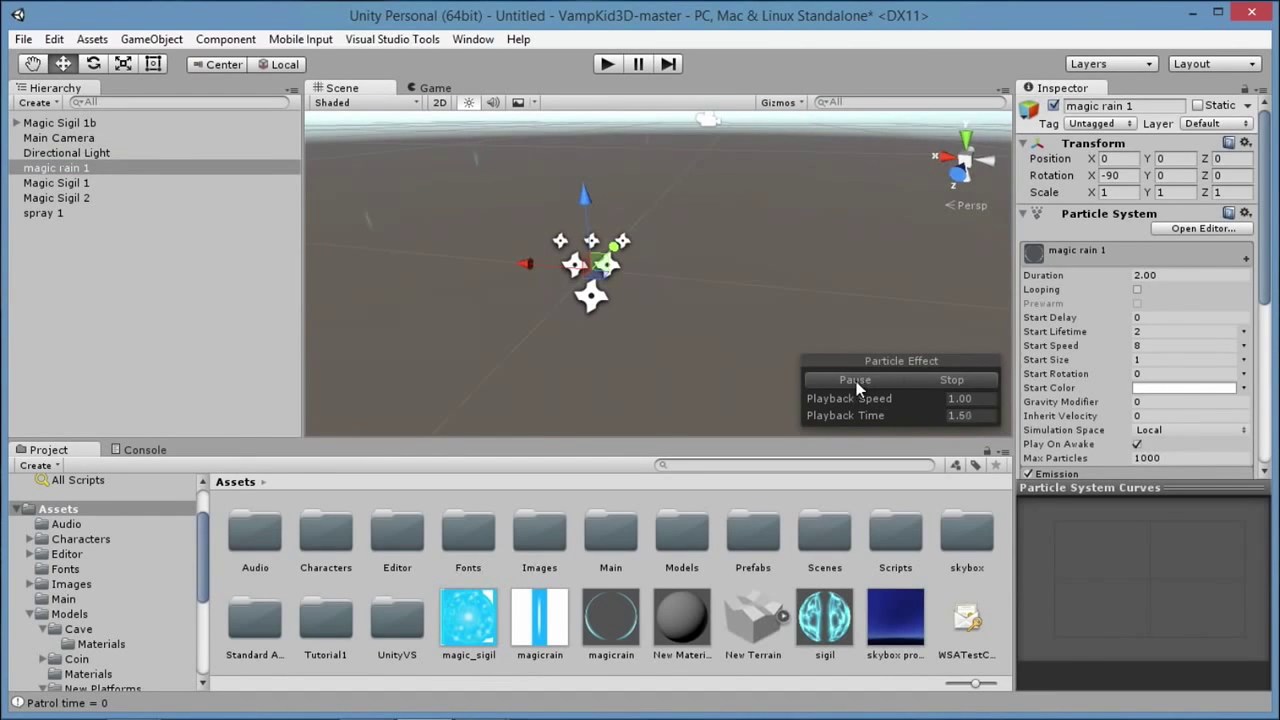
pyautogui.click(858, 380)
pyautogui.click(859, 380)
pyautogui.click(859, 380)
pyautogui.click(930, 382)
pyautogui.click(837, 381)
# - Inspect the magicrain material, replay Magic Sigil 2 from a higher view, then reselect magic rain 1
pyautogui.click(611, 618)
pyautogui.moveTo(1189, 588); pyautogui.dragTo(1160, 545)
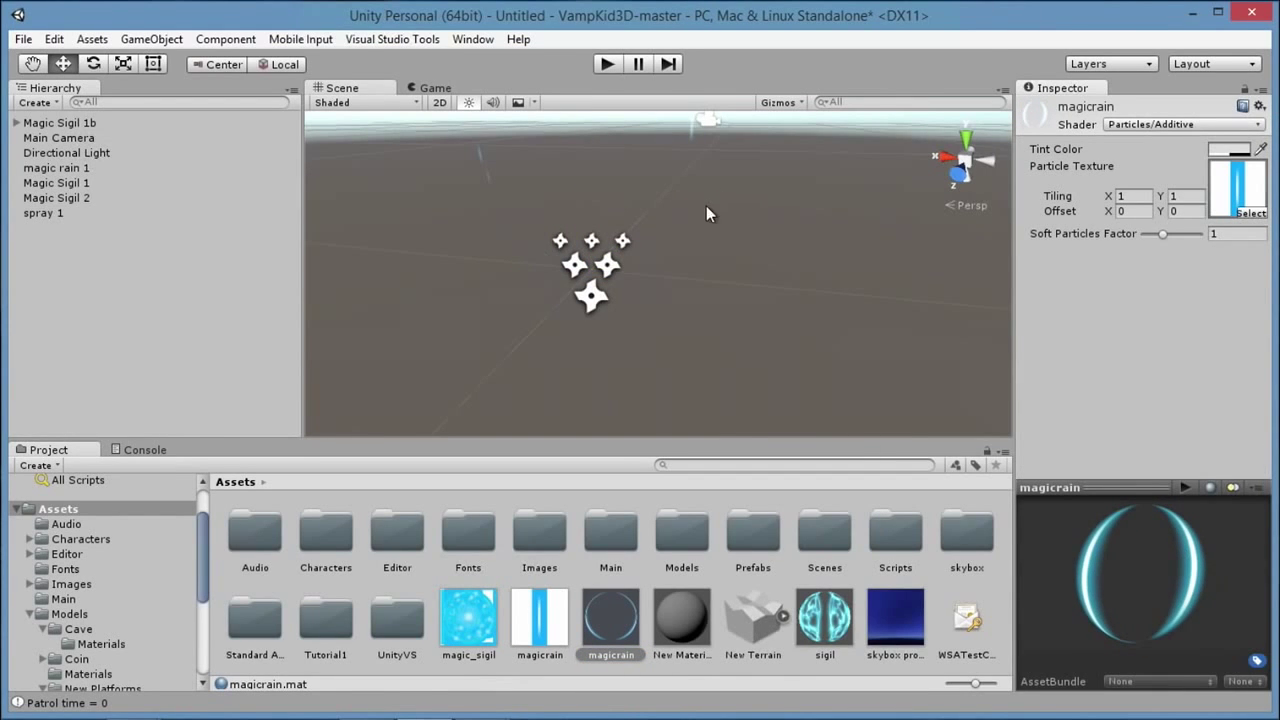
pyautogui.keyDown('alt'); pyautogui.moveTo(706, 213); pyautogui.dragTo(680, 290); pyautogui.keyUp('alt')
pyautogui.click(555, 370)
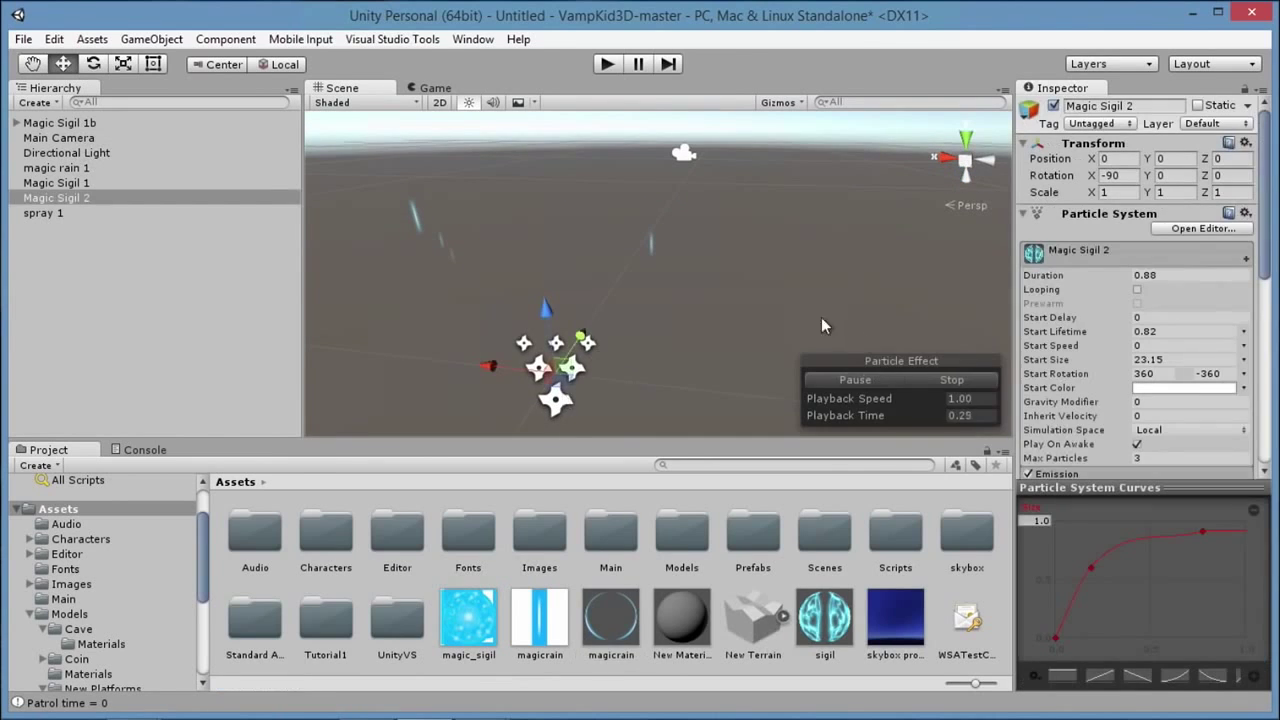
pyautogui.click(948, 379)
pyautogui.click(836, 379)
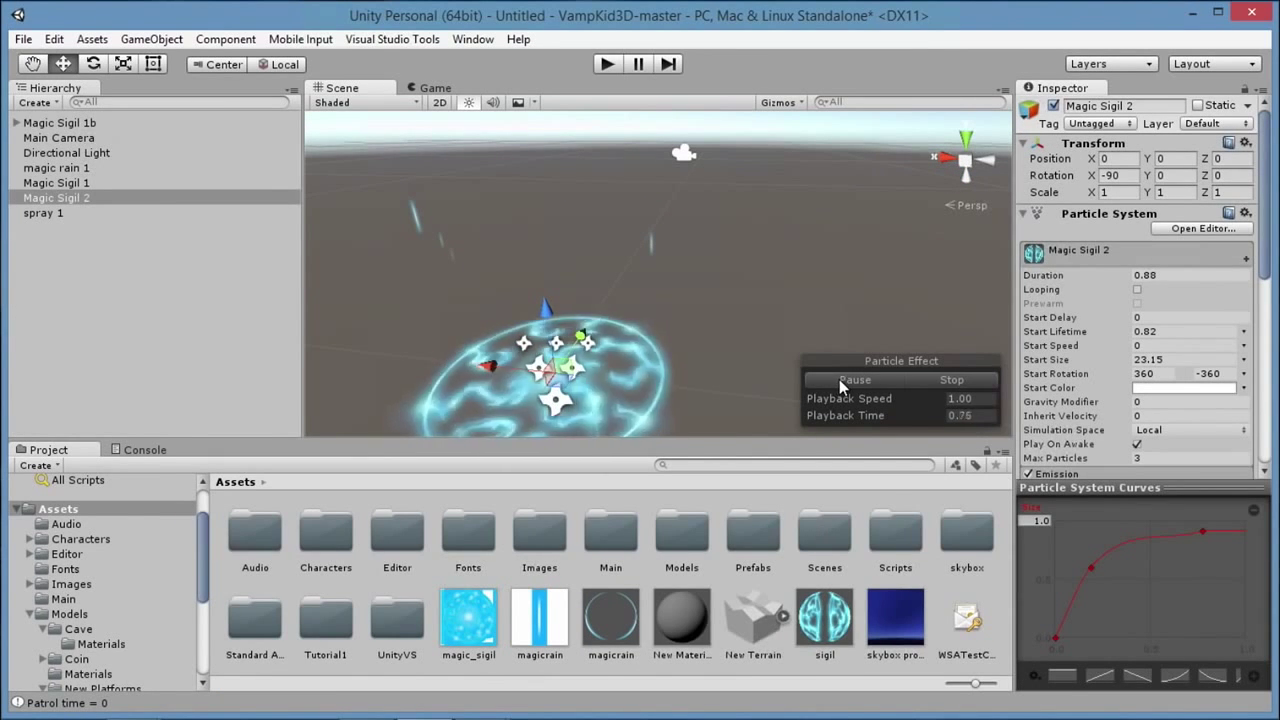
pyautogui.click(45, 170)
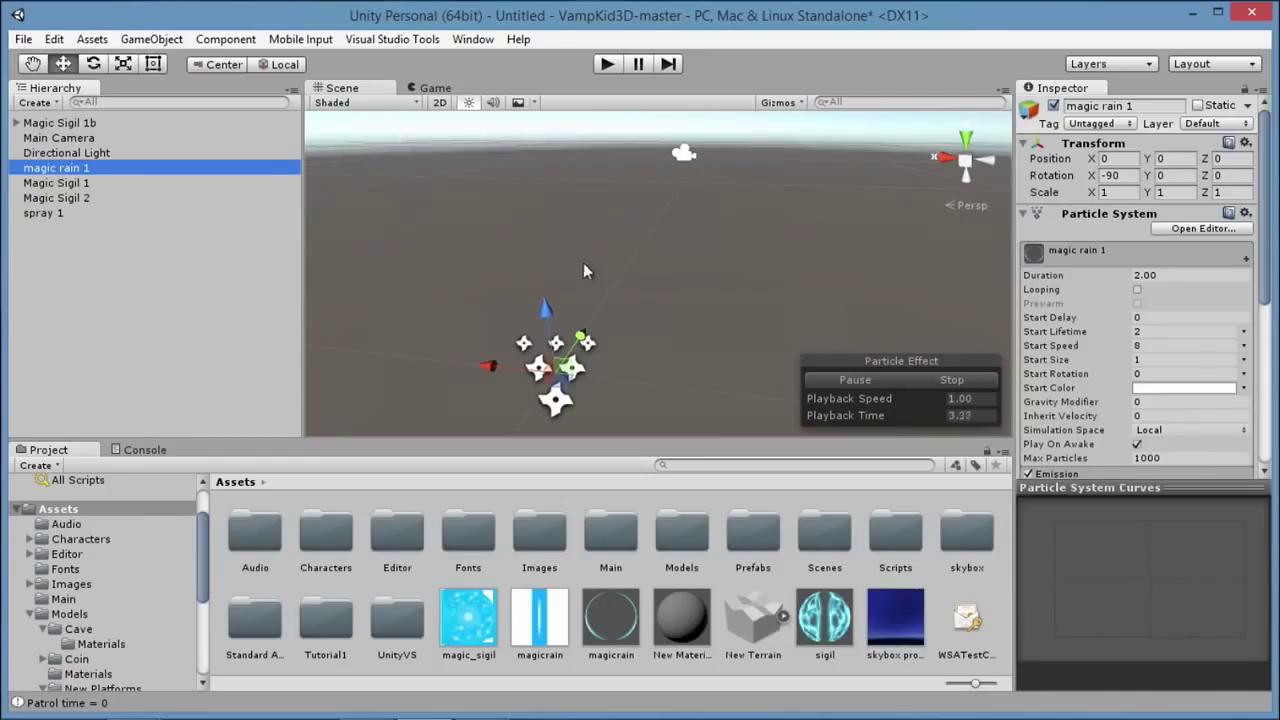
# - Expand magic rain 1's Renderer, try Billboard render mode and restart the rain
pyautogui.scroll(-3, 1169, 258)
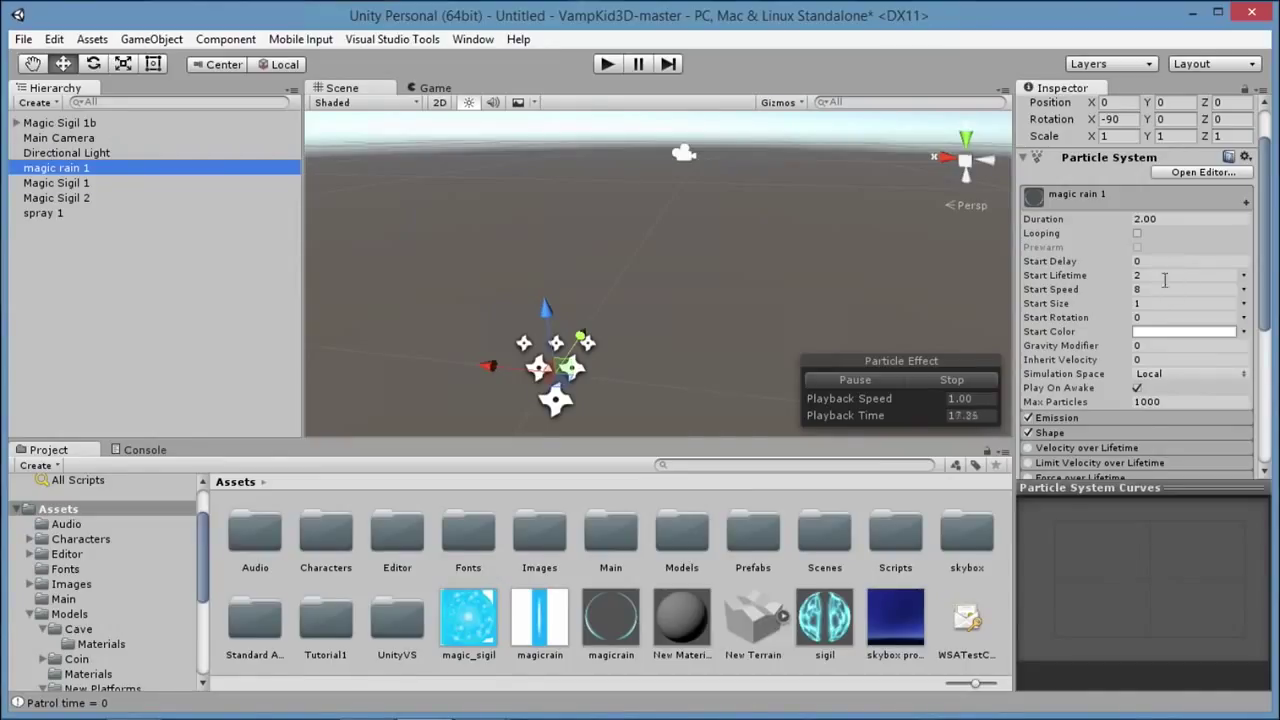
pyautogui.scroll(-3, 1079, 253)
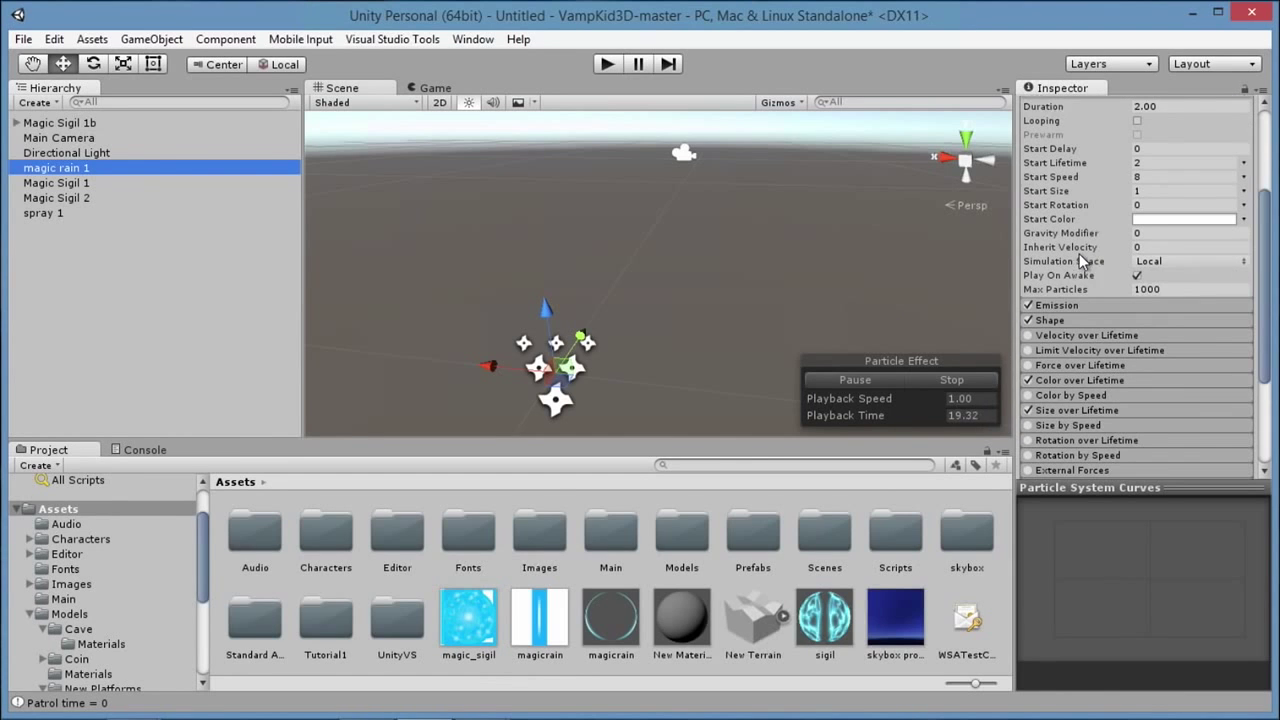
pyautogui.moveTo(1266, 266); pyautogui.dragTo(1262, 362)
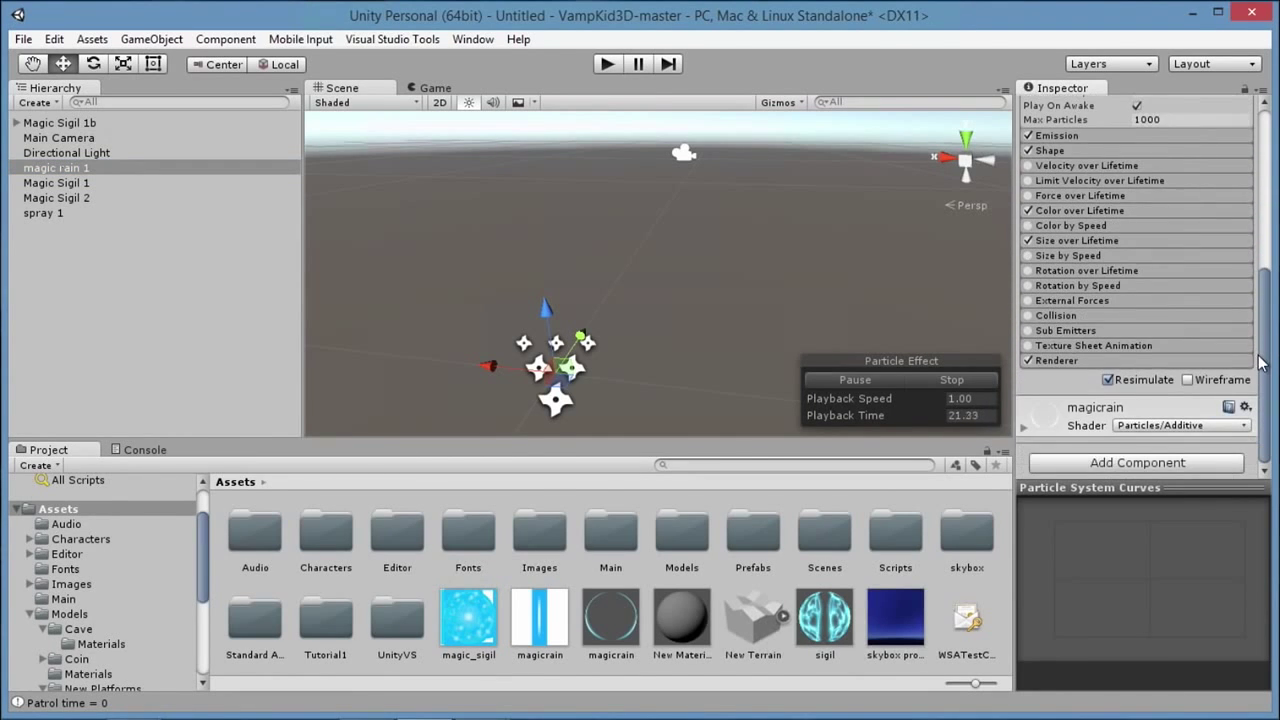
pyautogui.click(1055, 359)
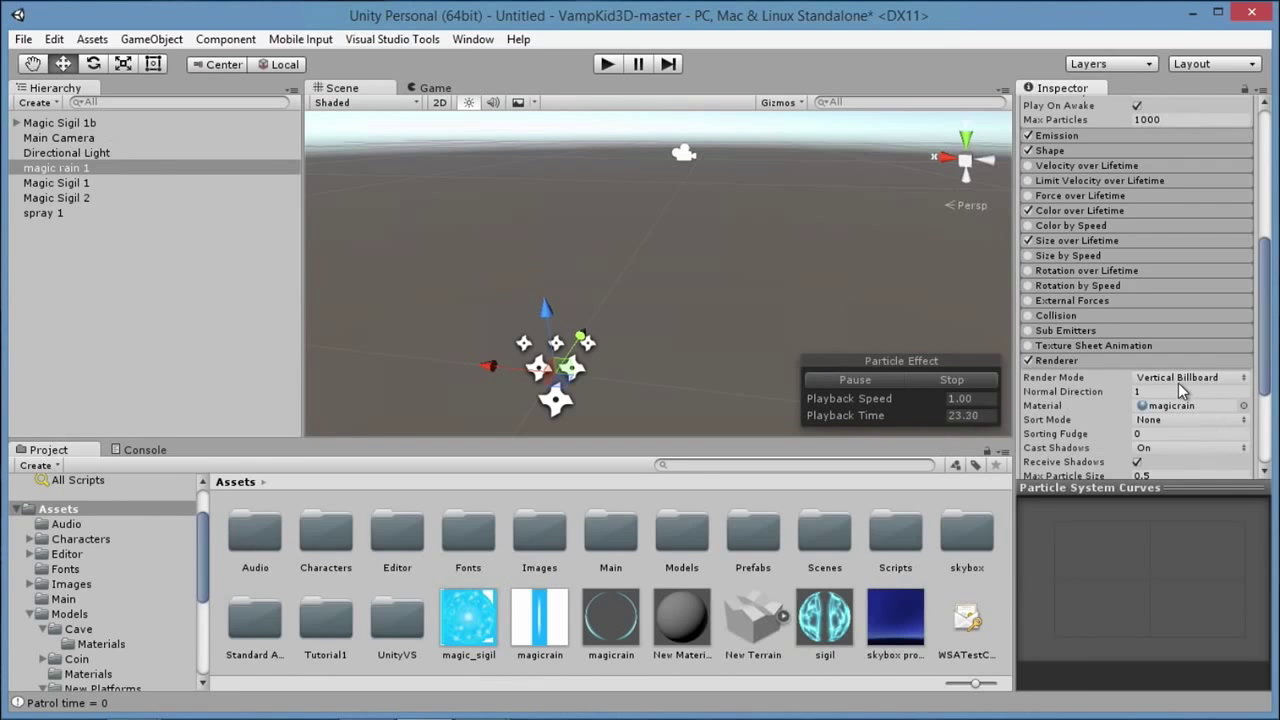
pyautogui.click(1175, 379)
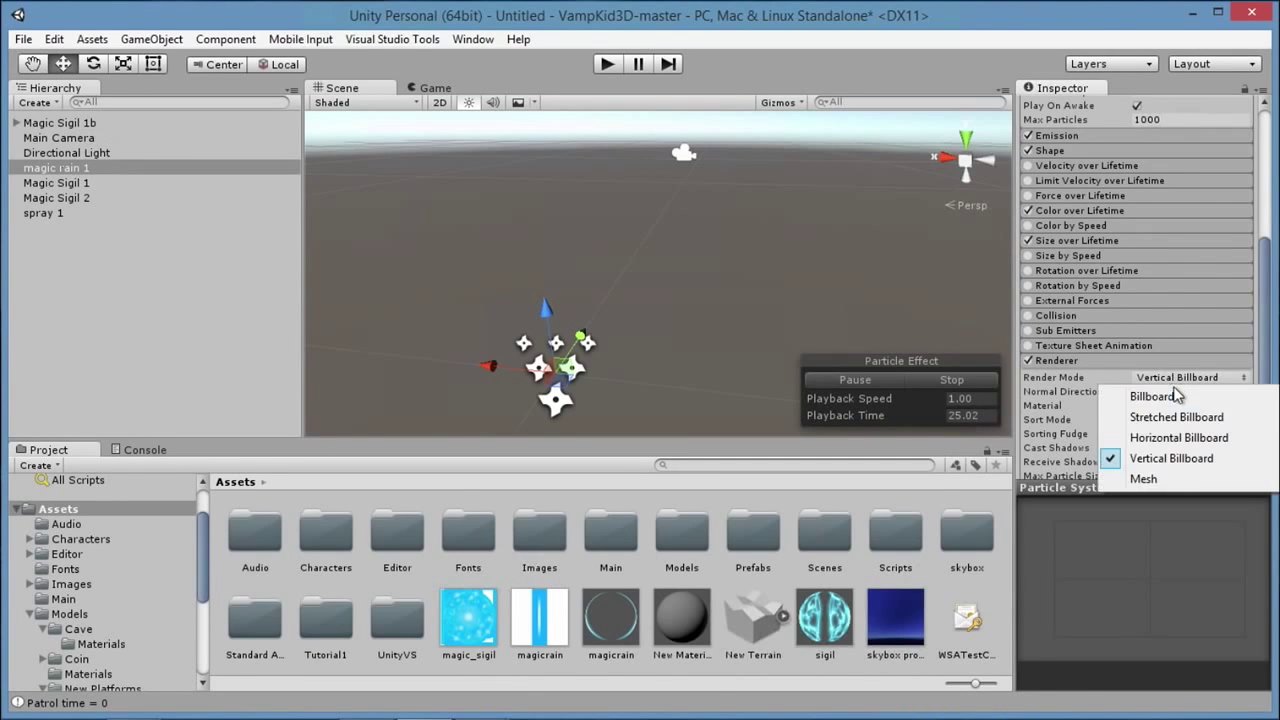
pyautogui.click(1158, 394)
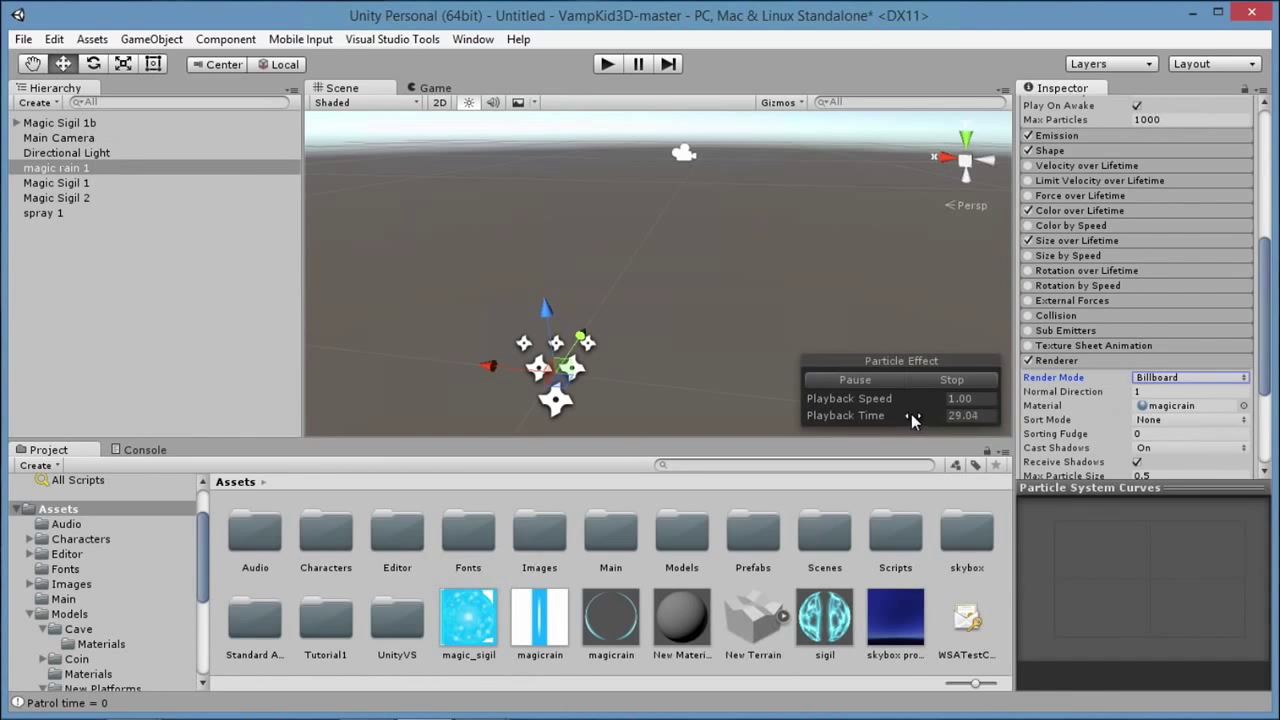
pyautogui.click(952, 380)
pyautogui.click(858, 380)
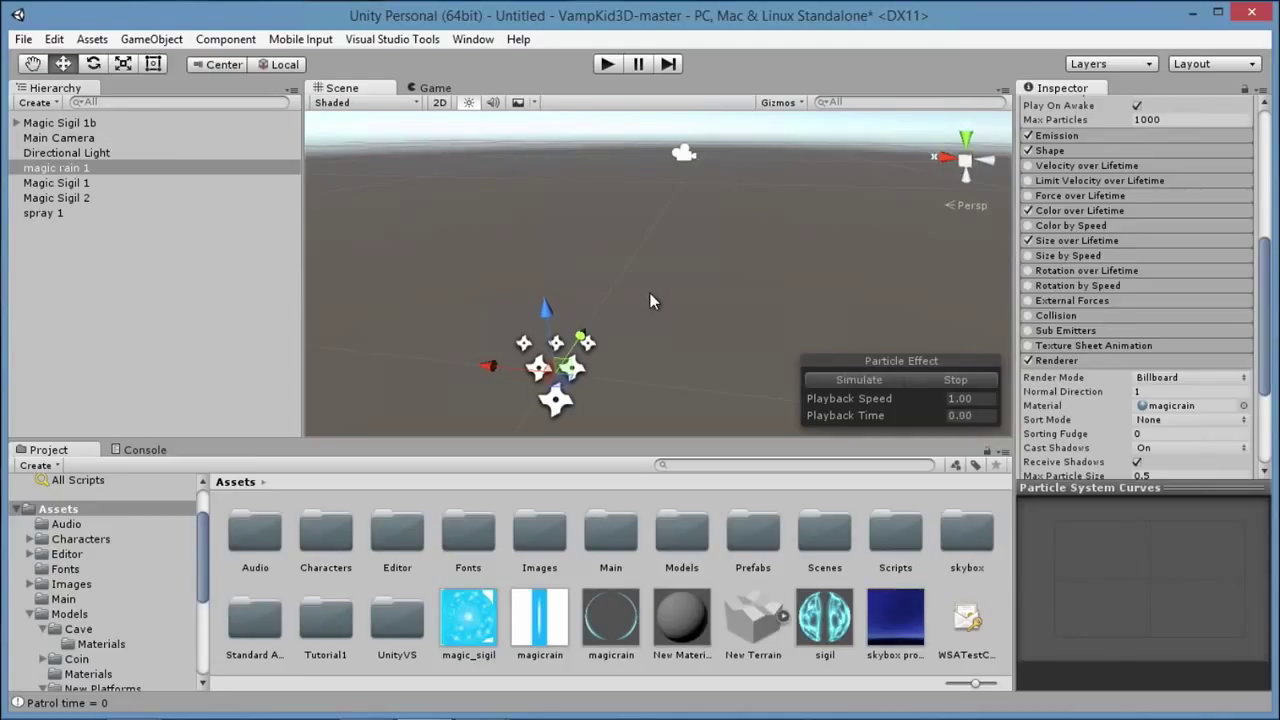
# - Switch the rain to Vertical Billboard render mode and play it in the scene
pyautogui.click(1177, 375)
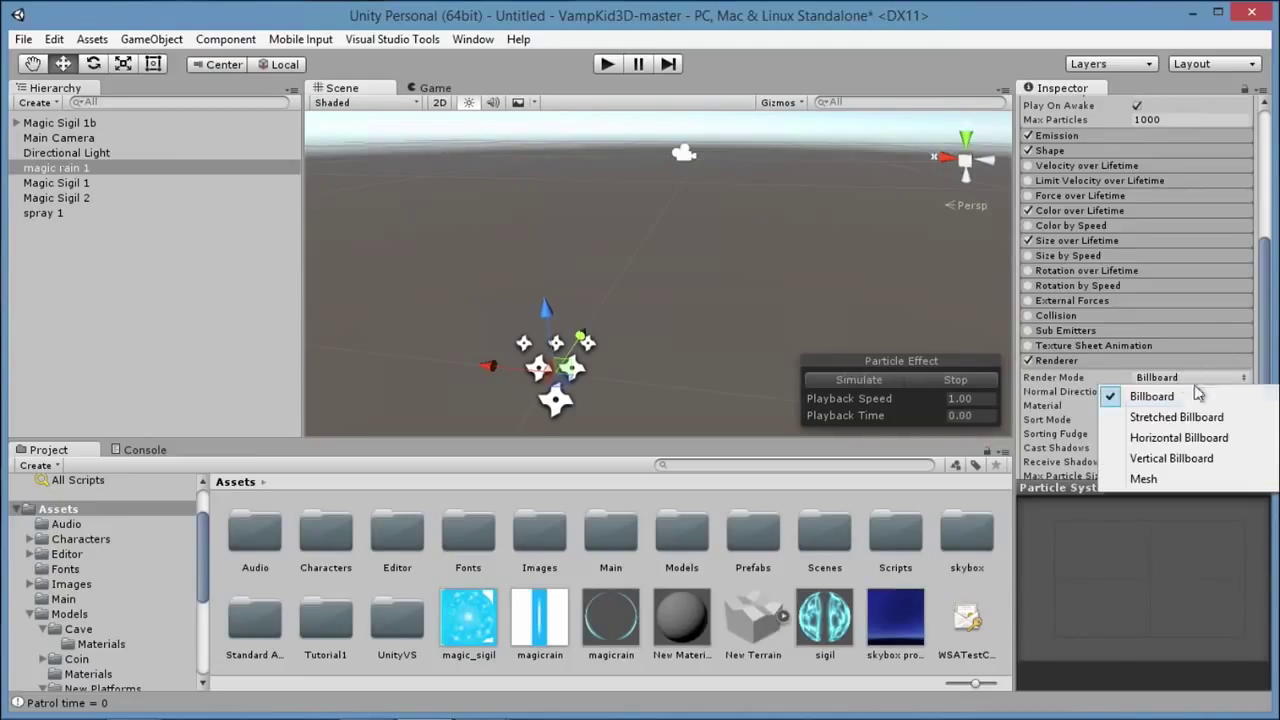
pyautogui.click(1175, 457)
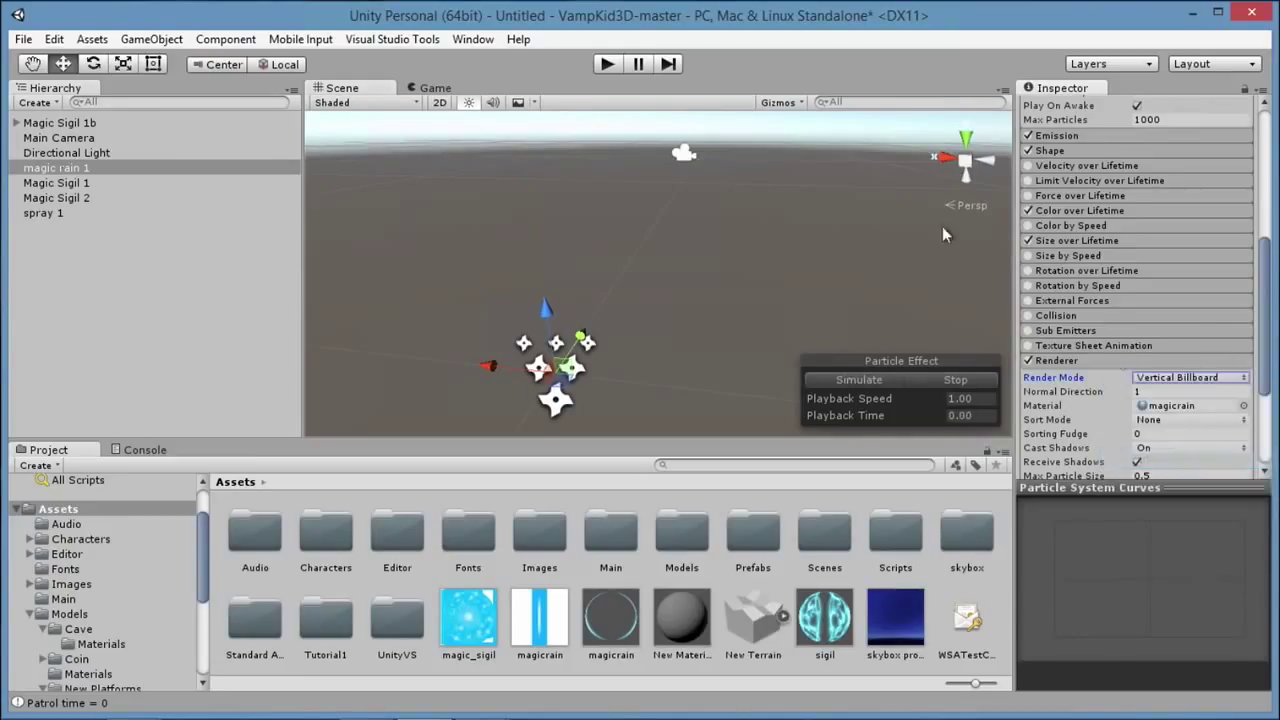
pyautogui.click(832, 379)
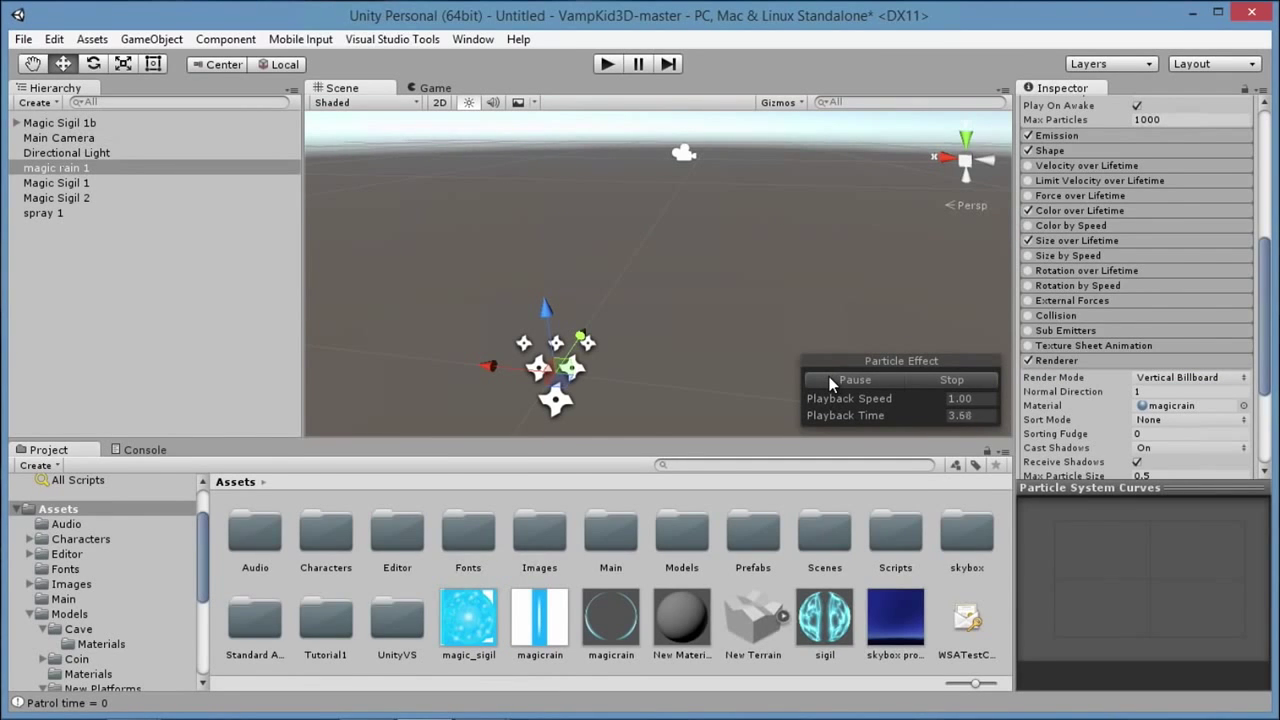
# - Stop the rain and preview spray 1, Magic Sigil 2 and Magic Sigil 1 in turn
pyautogui.click(830, 380)
pyautogui.click(74, 212)
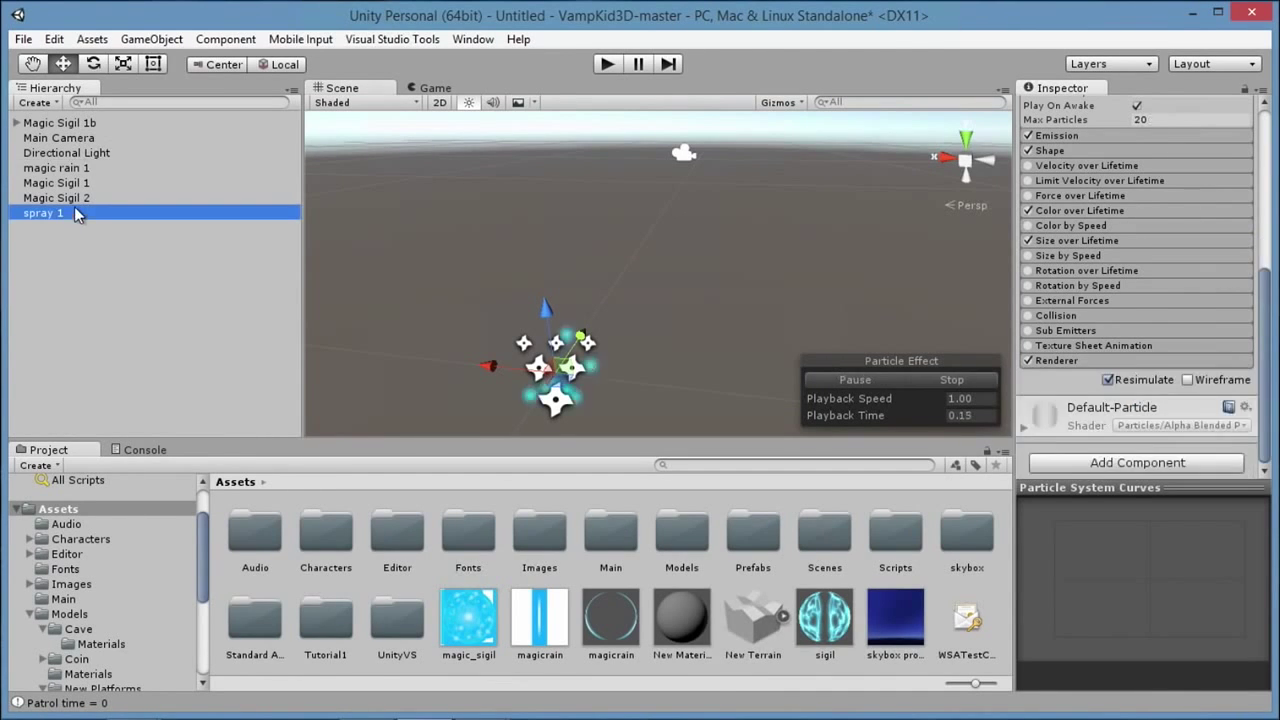
pyautogui.click(76, 198)
pyautogui.click(76, 183)
pyautogui.click(74, 170)
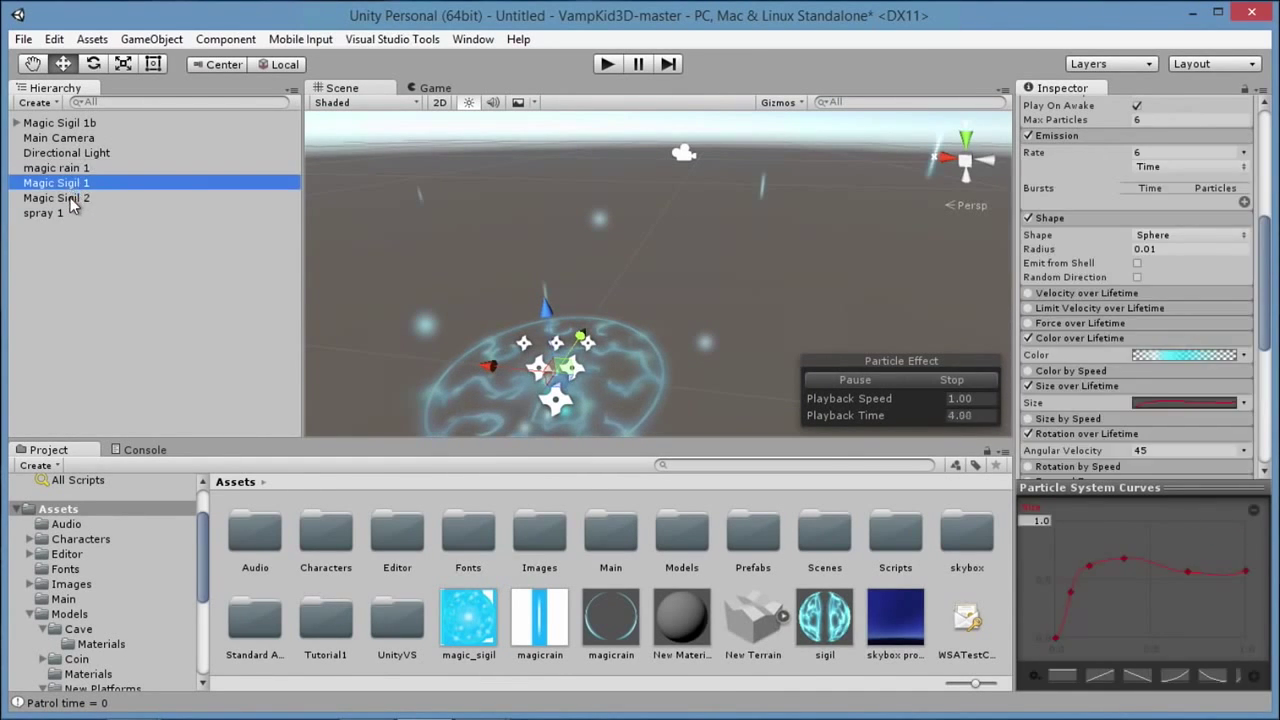
pyautogui.click(70, 199)
pyautogui.click(65, 211)
pyautogui.click(70, 185)
pyautogui.click(70, 229)
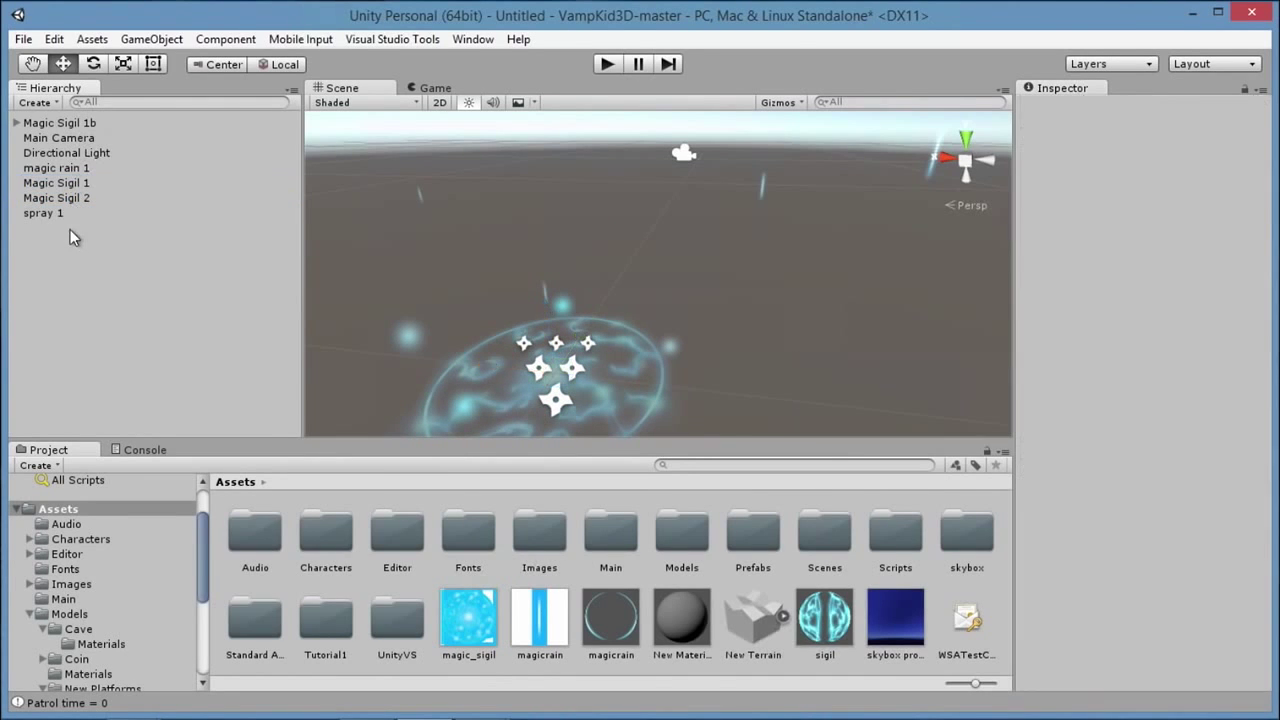
# - Move Magic Sigil 1b along the Z axis to position -5.17
pyautogui.click(46, 124)
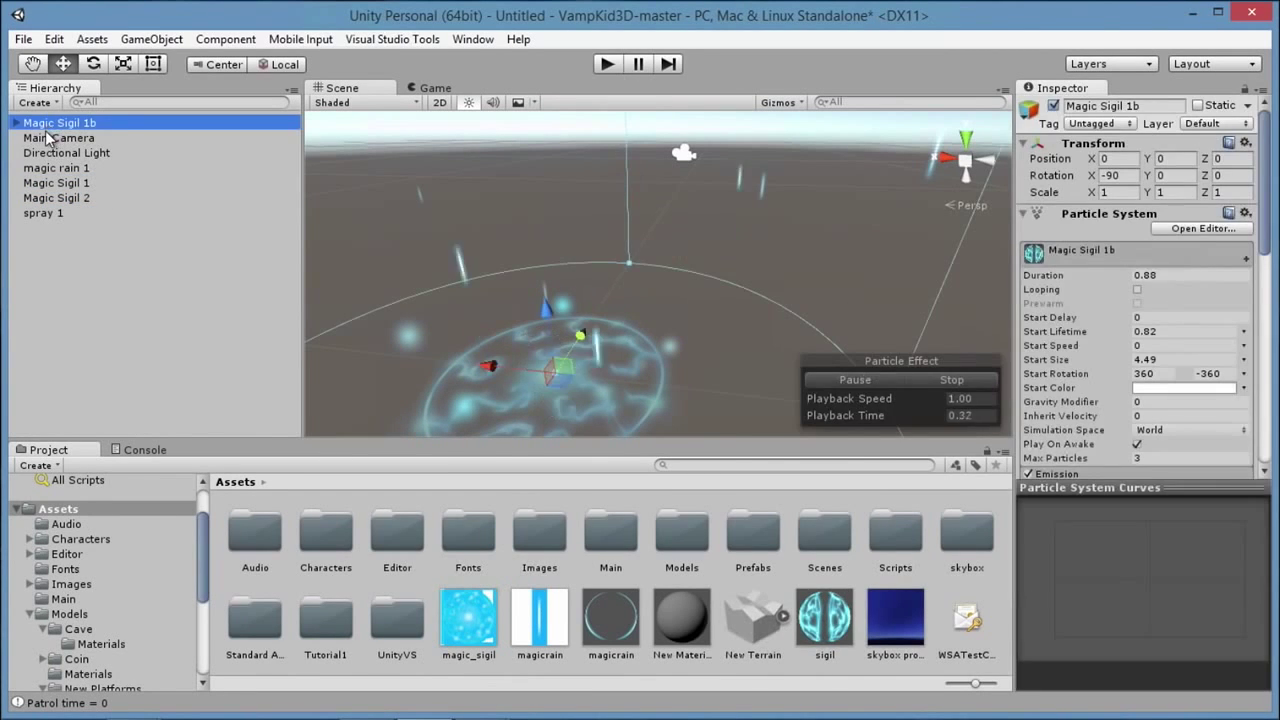
pyautogui.click(575, 194)
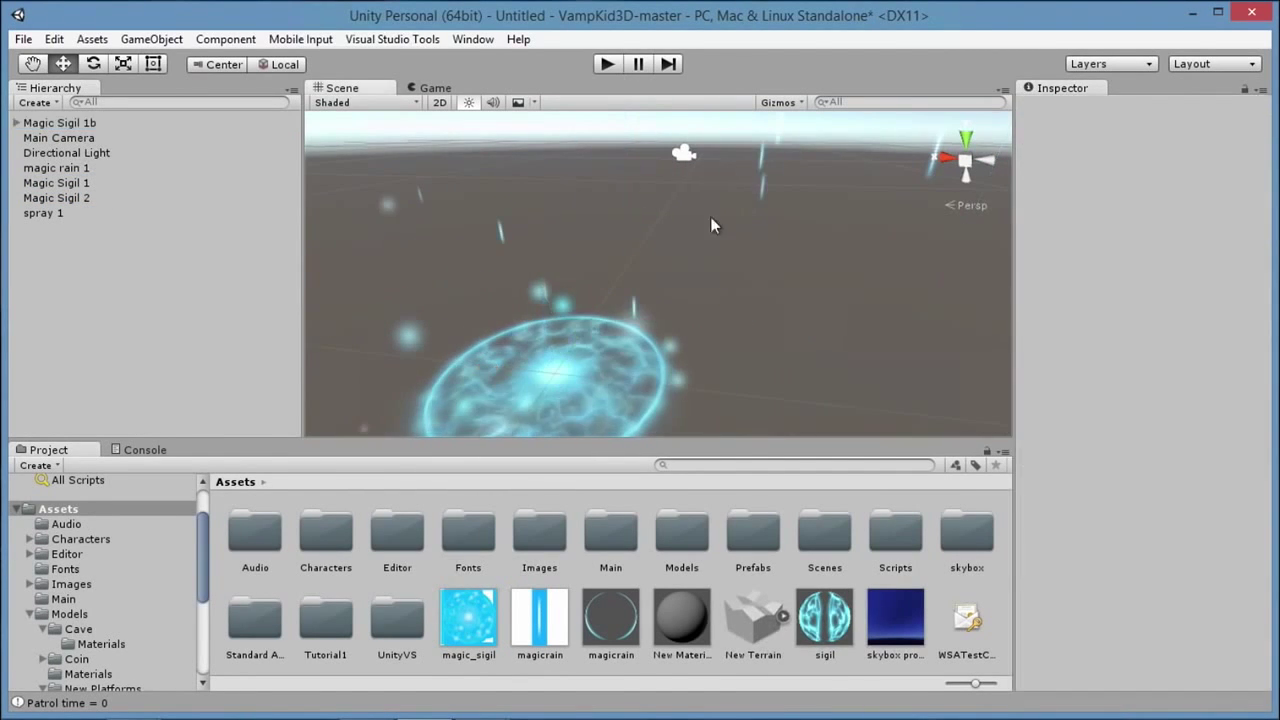
pyautogui.click(127, 123)
pyautogui.keyDown('alt'); pyautogui.moveTo(669, 257); pyautogui.dragTo(760, 262); pyautogui.keyUp('alt')
pyautogui.click(936, 382)
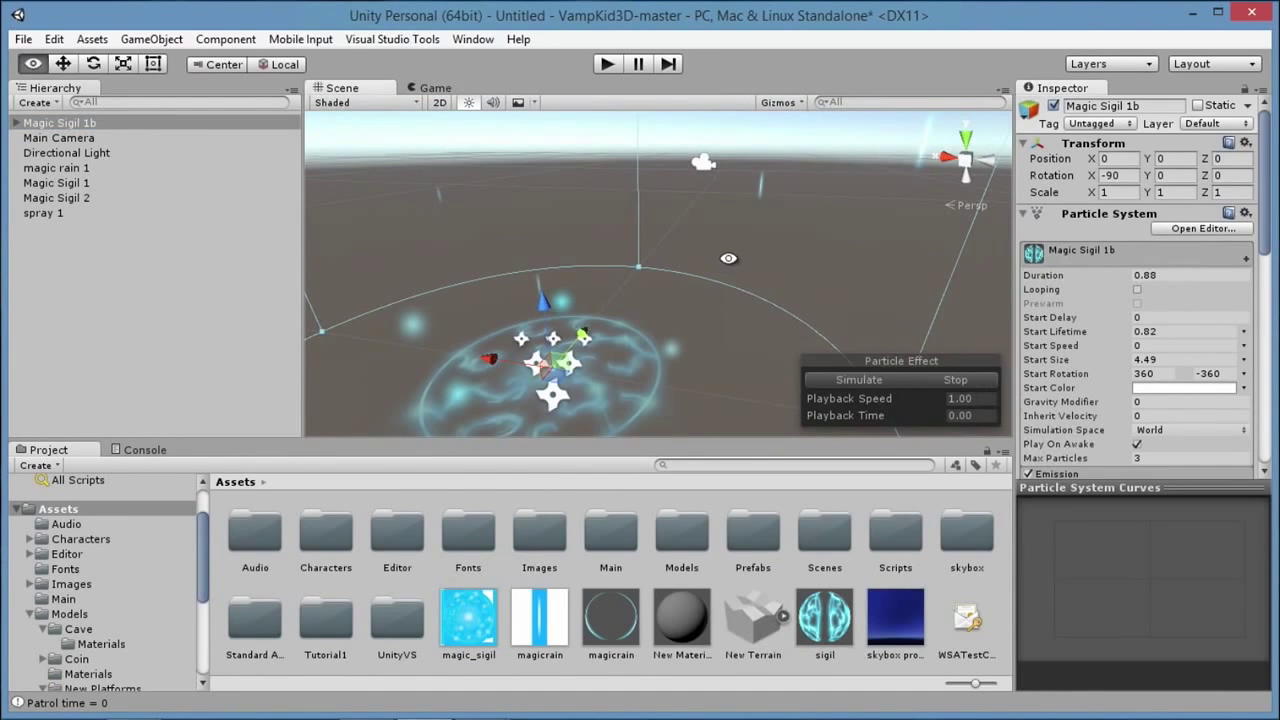
pyautogui.keyDown('alt'); pyautogui.moveTo(640, 300); pyautogui.dragTo(728, 243); pyautogui.keyUp('alt')
pyautogui.press('w')
pyautogui.keyDown('alt'); pyautogui.moveTo(700, 300); pyautogui.dragTo(624, 340); pyautogui.keyUp('alt')
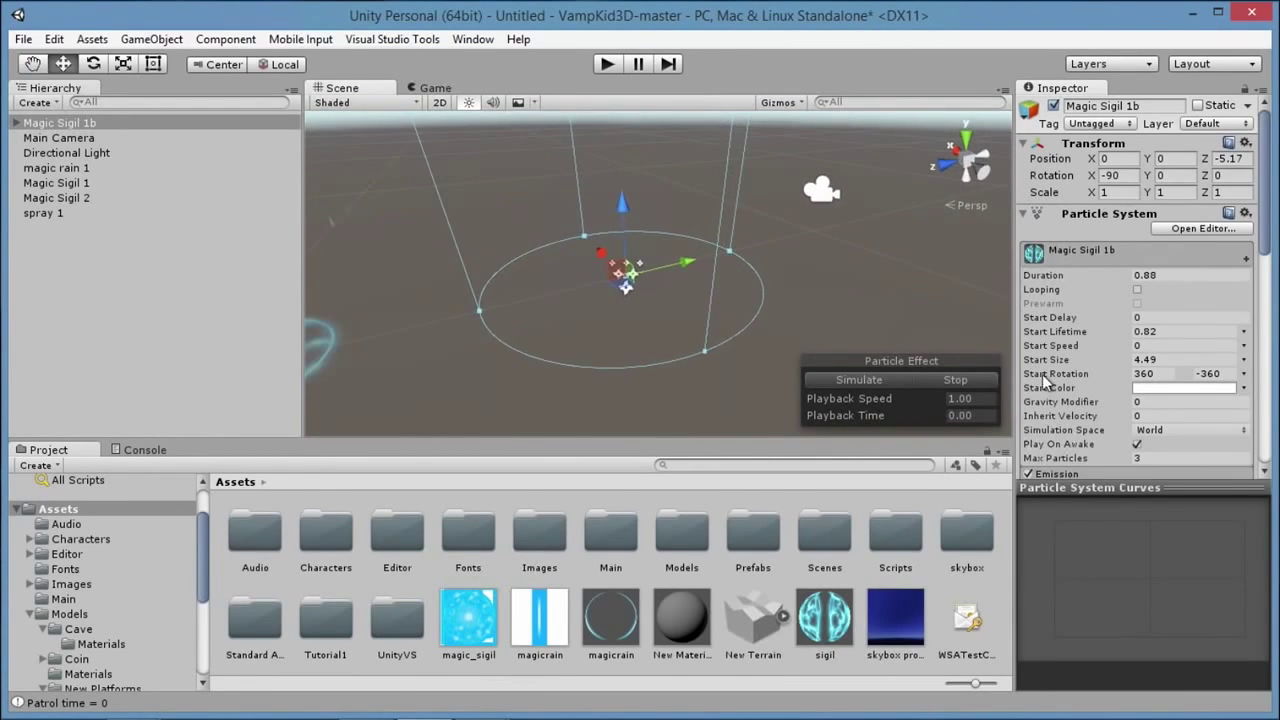
pyautogui.click(903, 297)
# - Expand Magic Sigil 1b and inspect its Magic Sigil 2b, spray and magic rain children
pyautogui.click(55, 122)
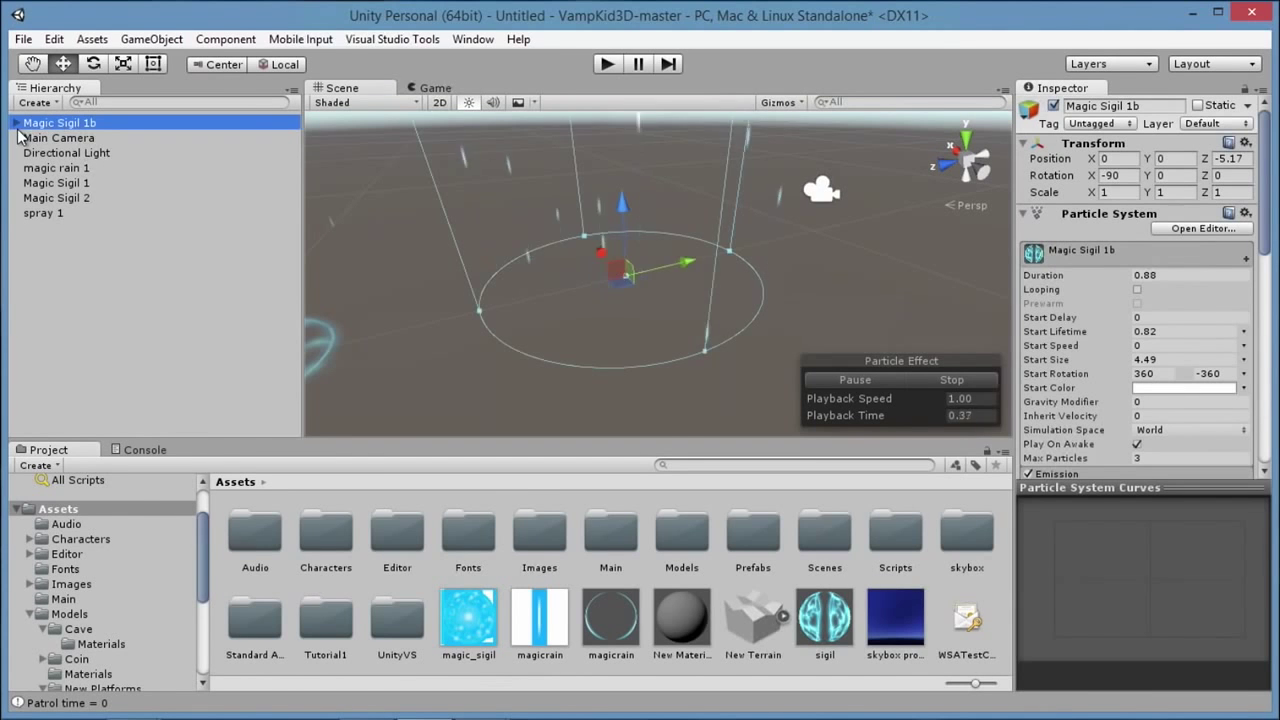
pyautogui.click(16, 122)
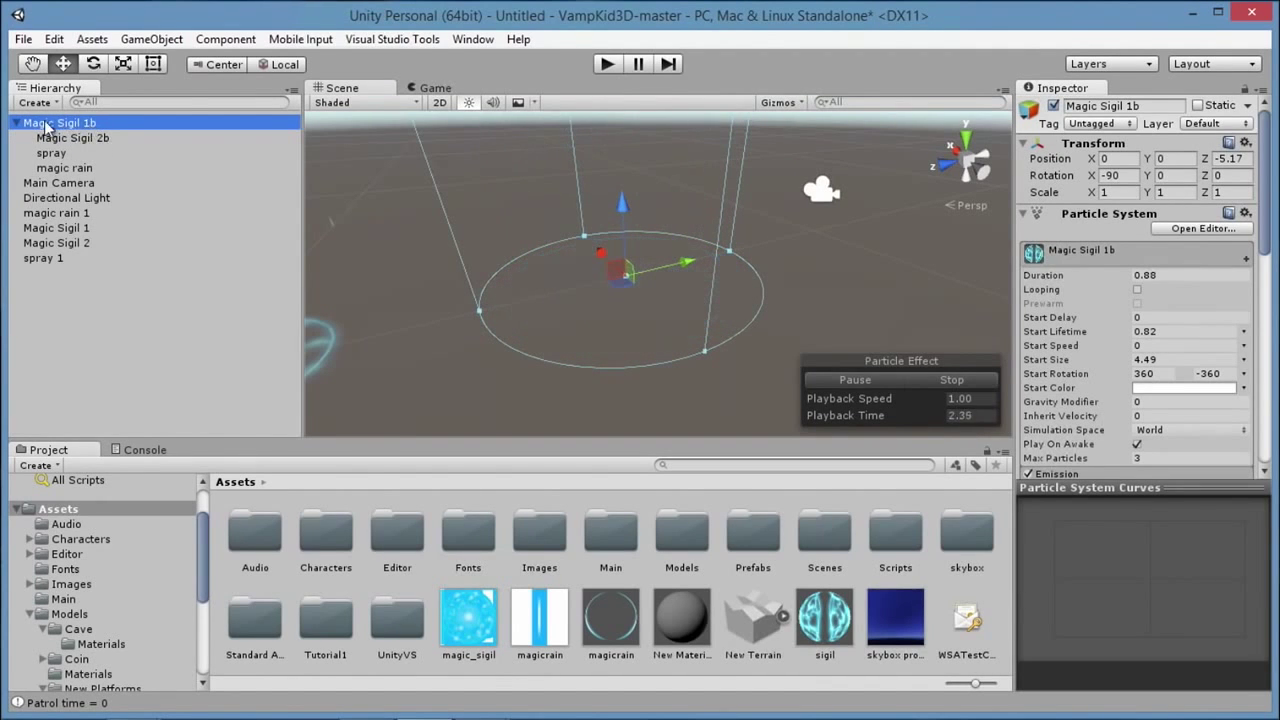
pyautogui.click(72, 138)
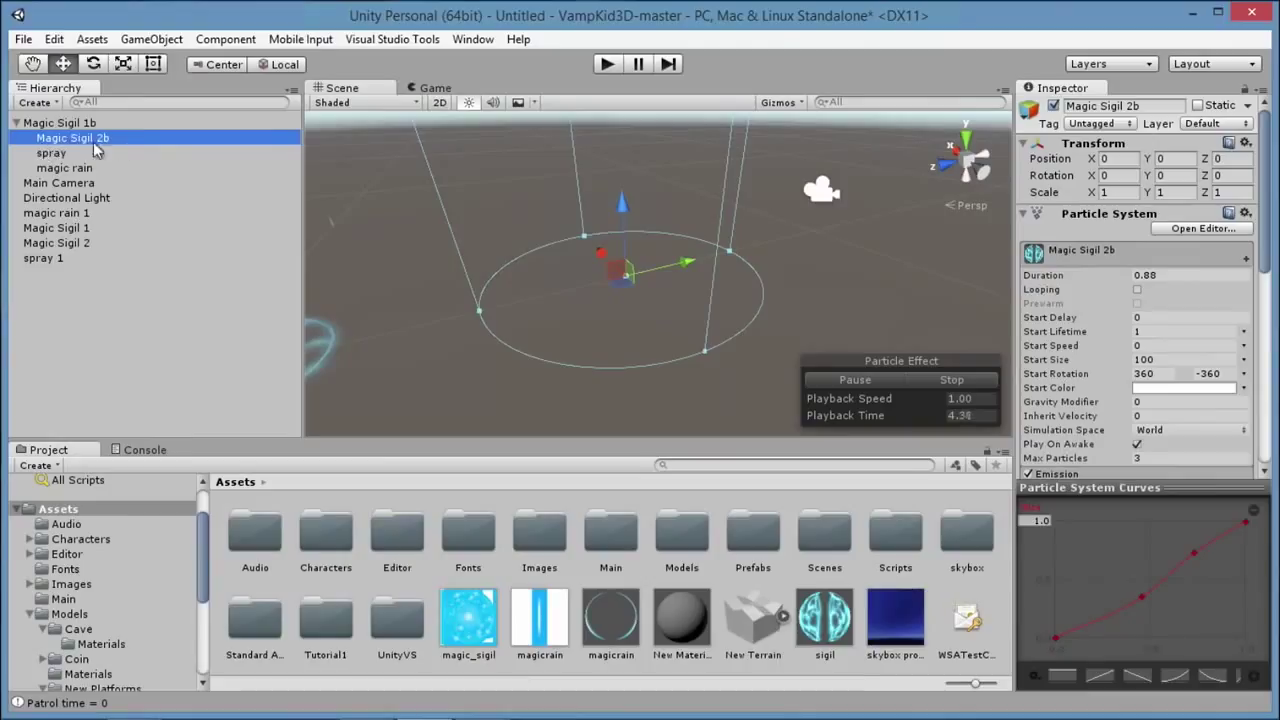
pyautogui.click(63, 153)
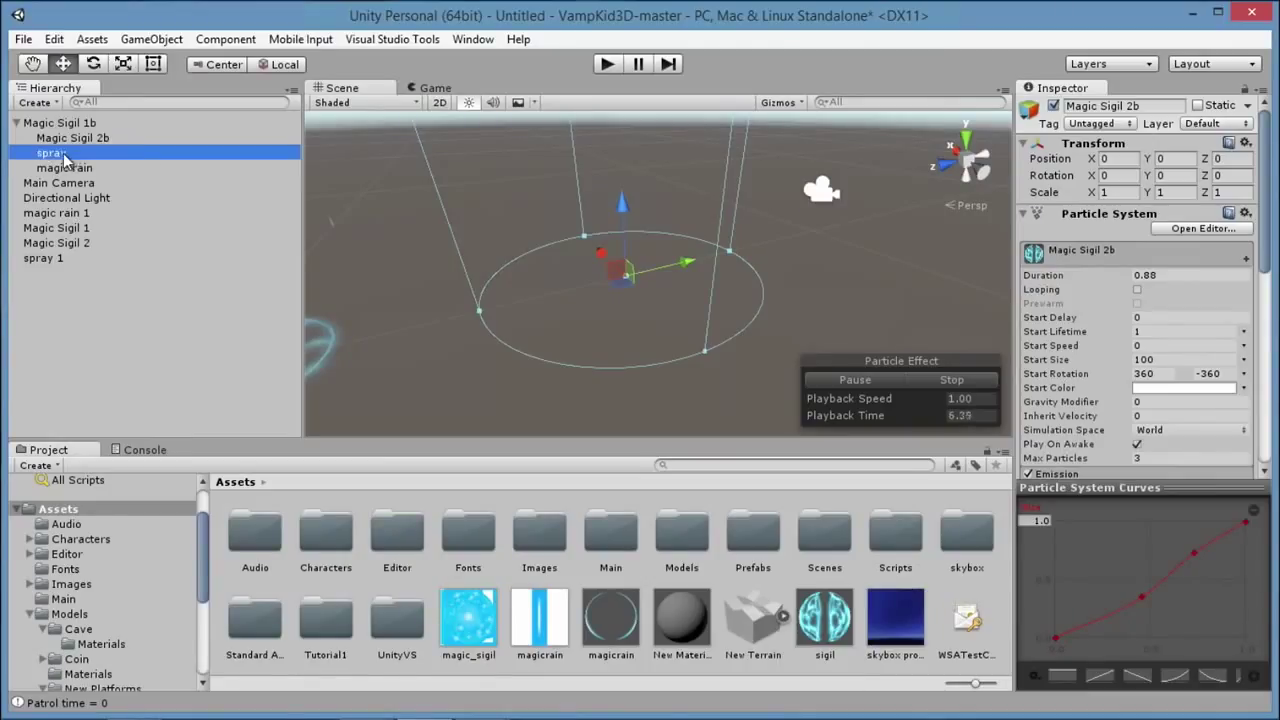
pyautogui.click(100, 167)
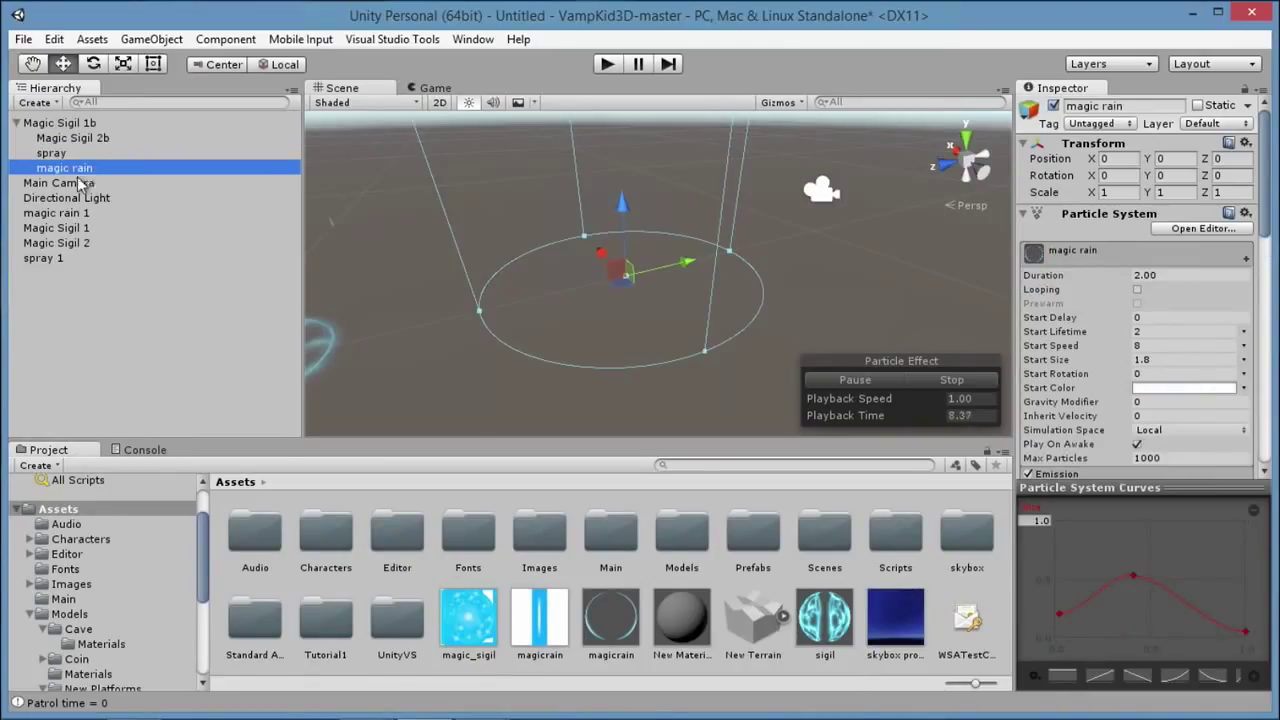
pyautogui.click(72, 125)
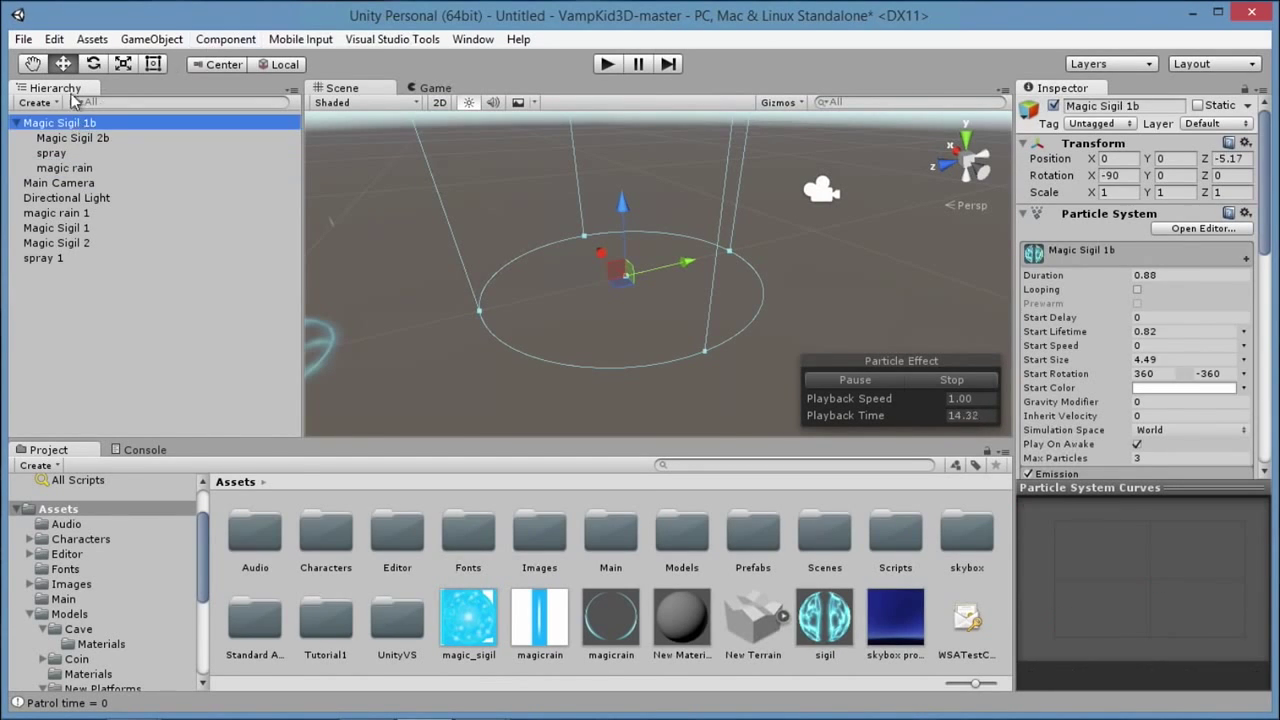
# - Replay the combined Magic Sigil 1b effect several times from the start
pyautogui.click(974, 384)
pyautogui.click(867, 379)
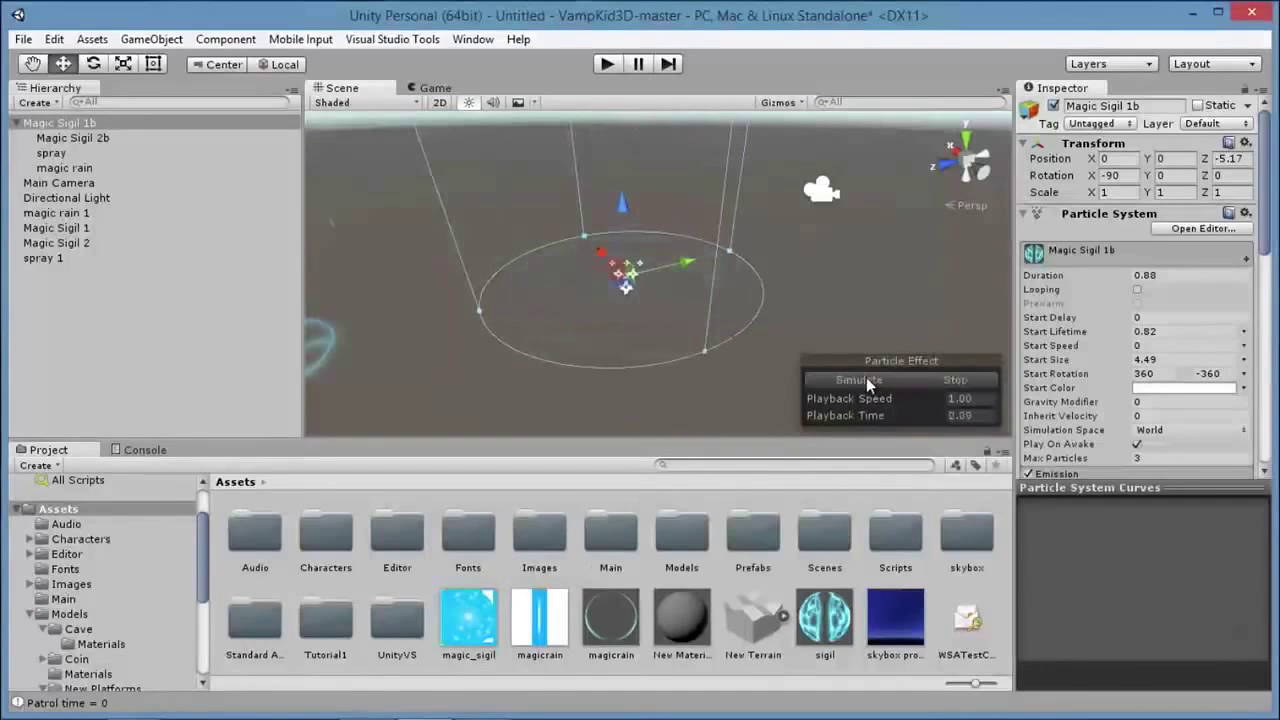
pyautogui.click(875, 379)
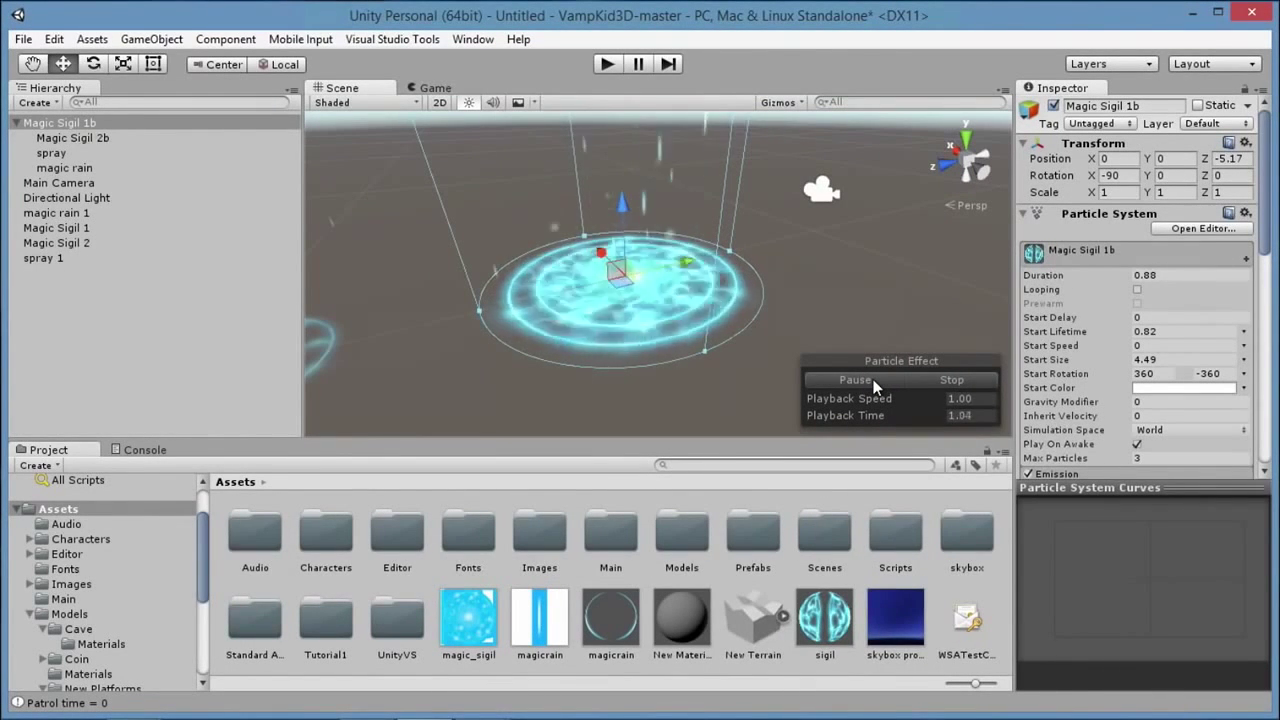
pyautogui.click(873, 379)
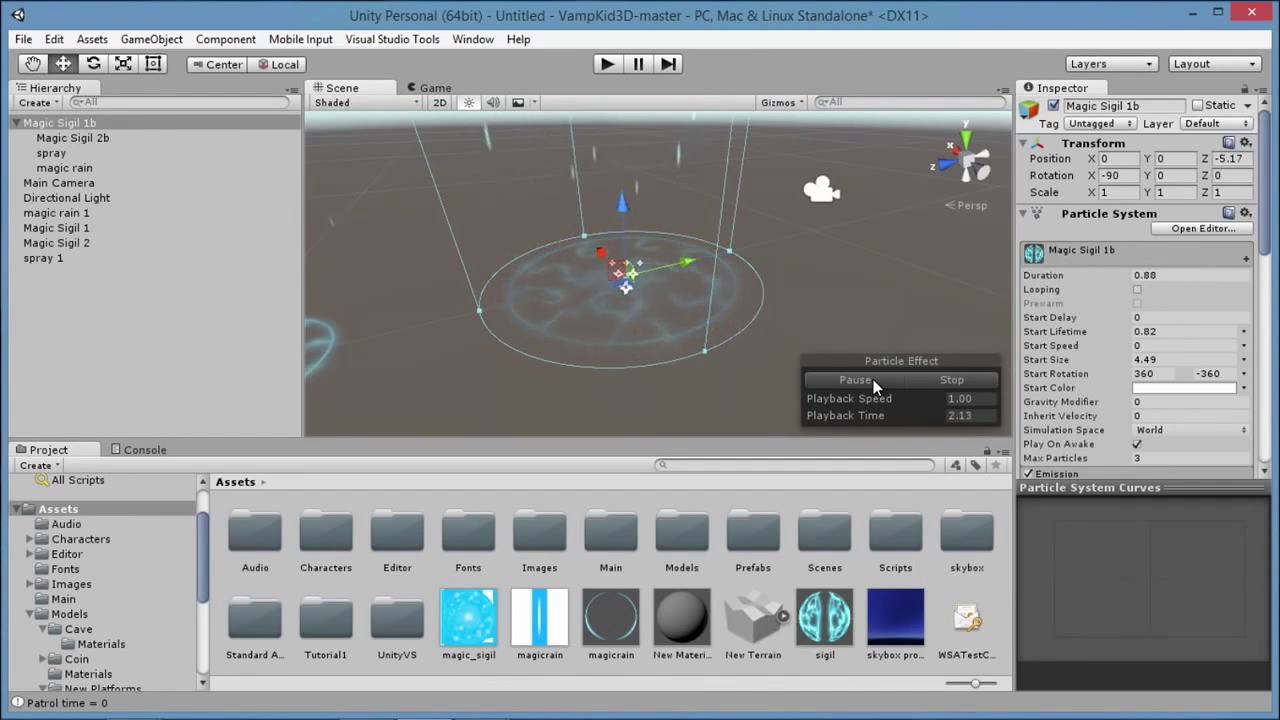
pyautogui.click(873, 379)
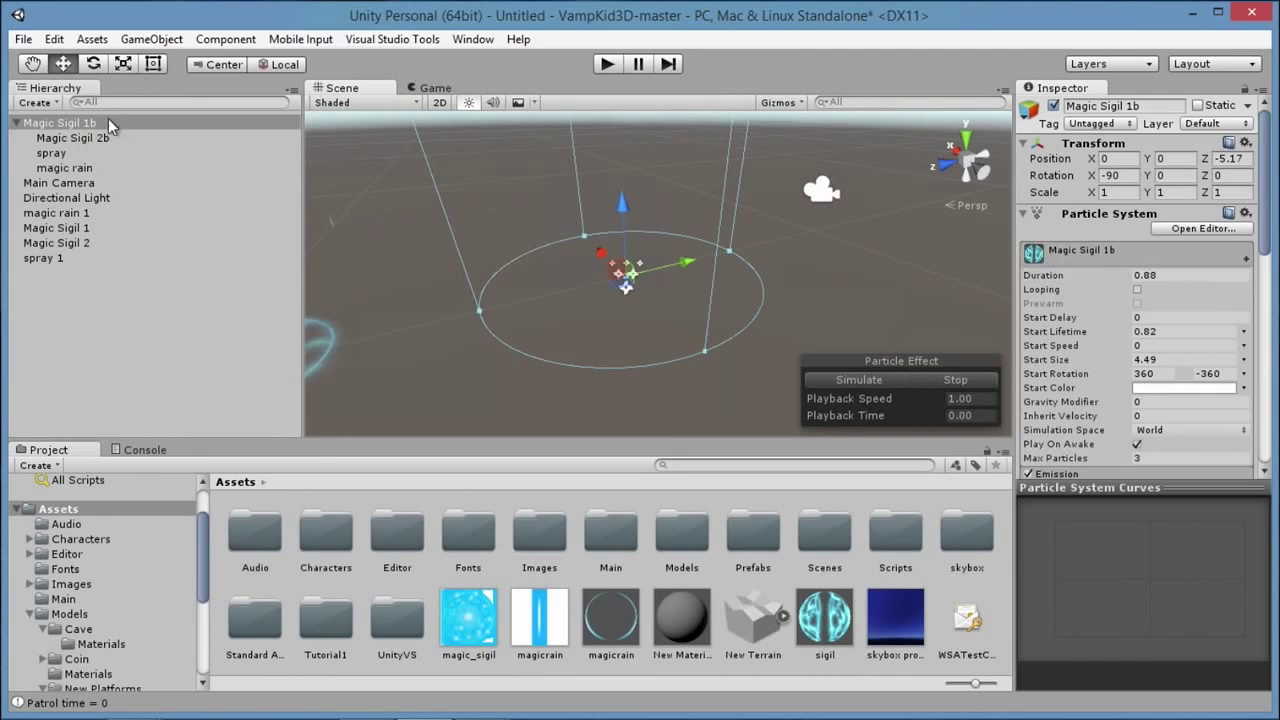
pyautogui.click(70, 122)
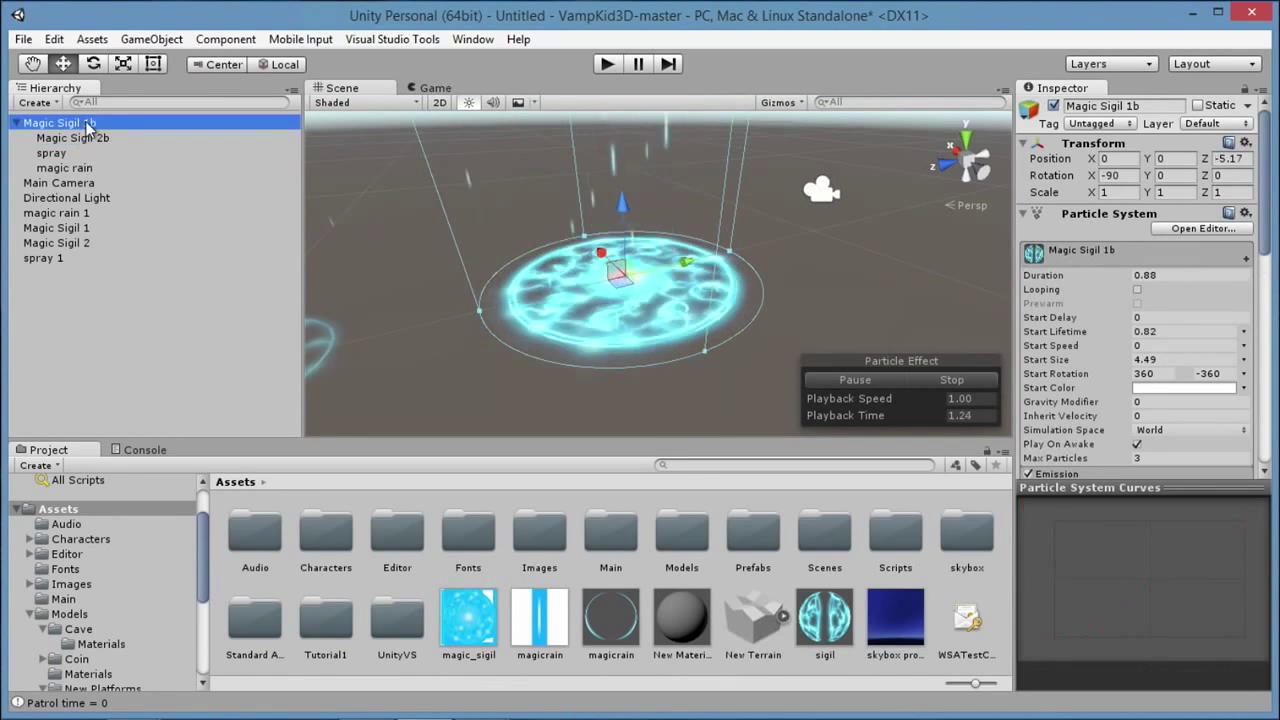
pyautogui.click(951, 380)
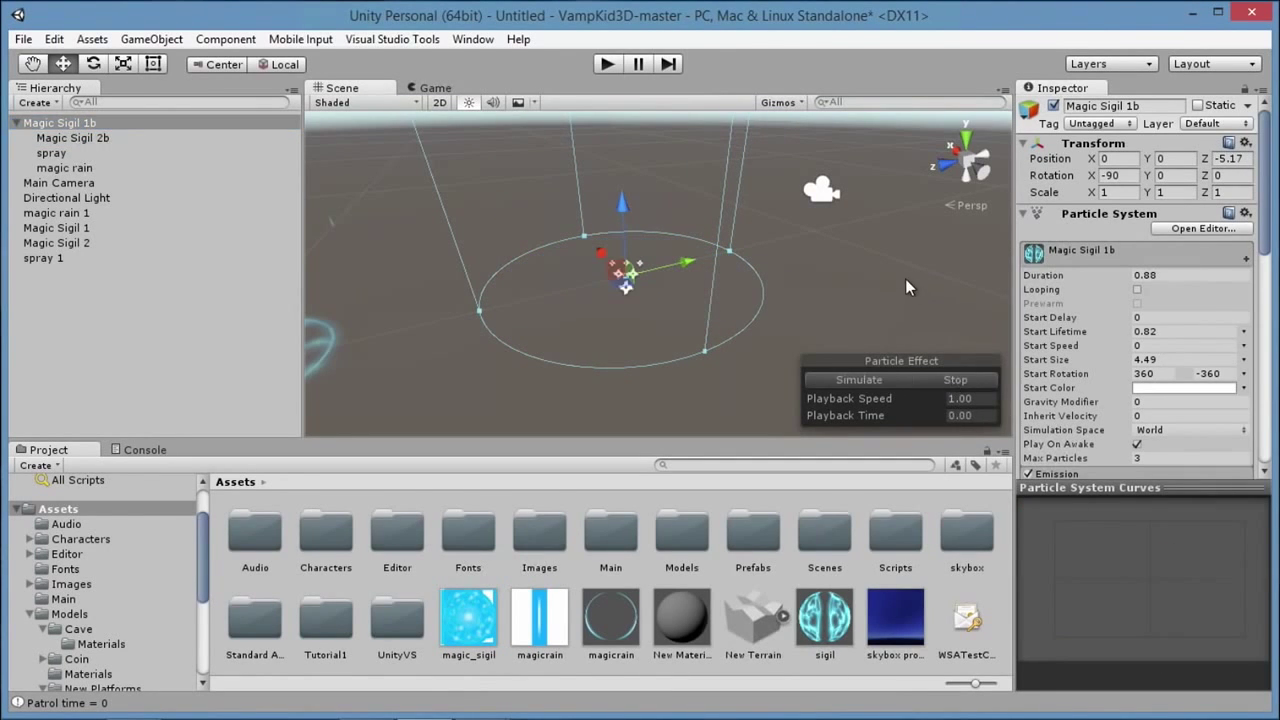
pyautogui.click(905, 278)
pyautogui.click(72, 122)
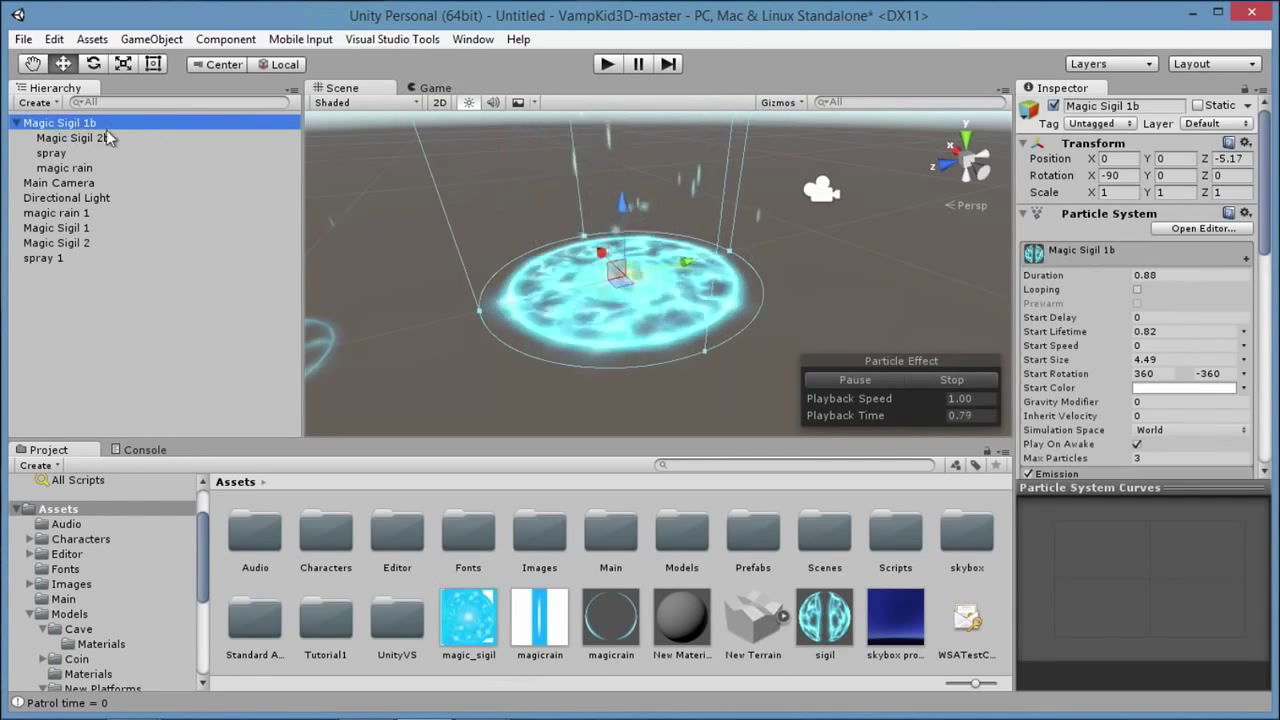
# - Review Magic Sigil 1b's Sub Emitters module and its Magic Sigil 2b and spray children
pyautogui.scroll(-10, 1164, 265)
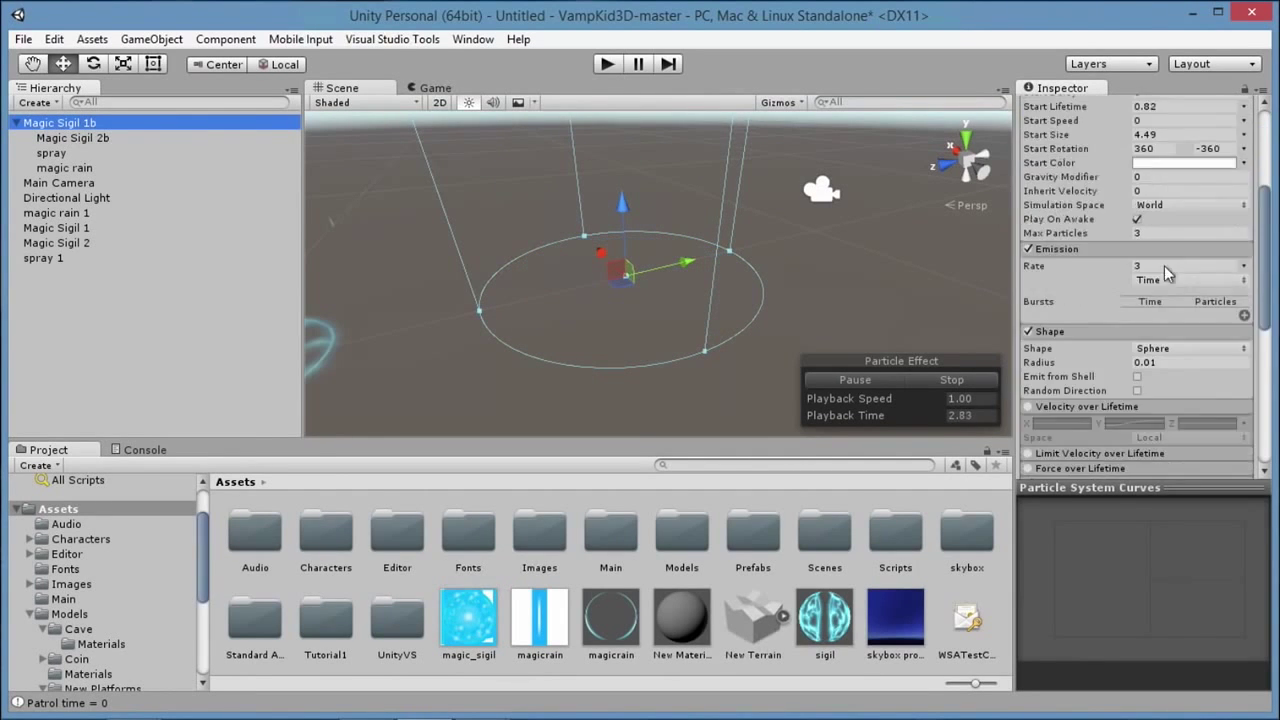
pyautogui.scroll(-2, 1171, 263)
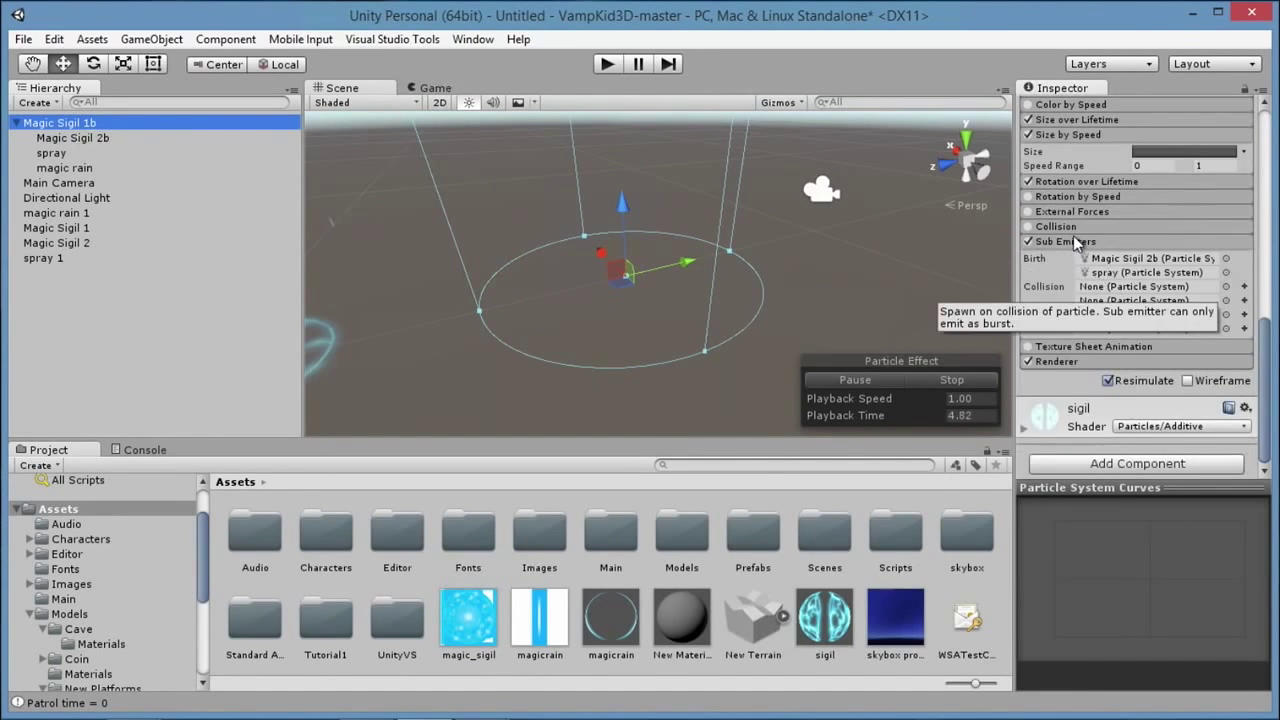
pyautogui.click(1066, 330)
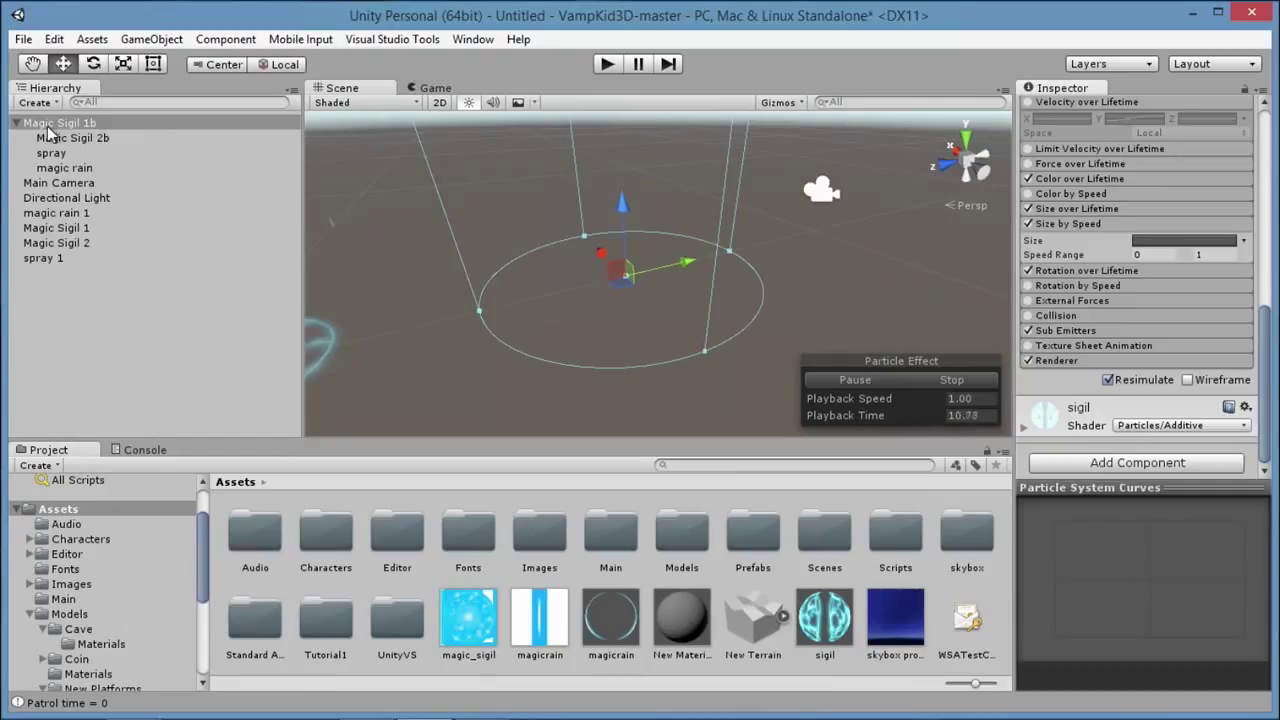
pyautogui.click(1062, 330)
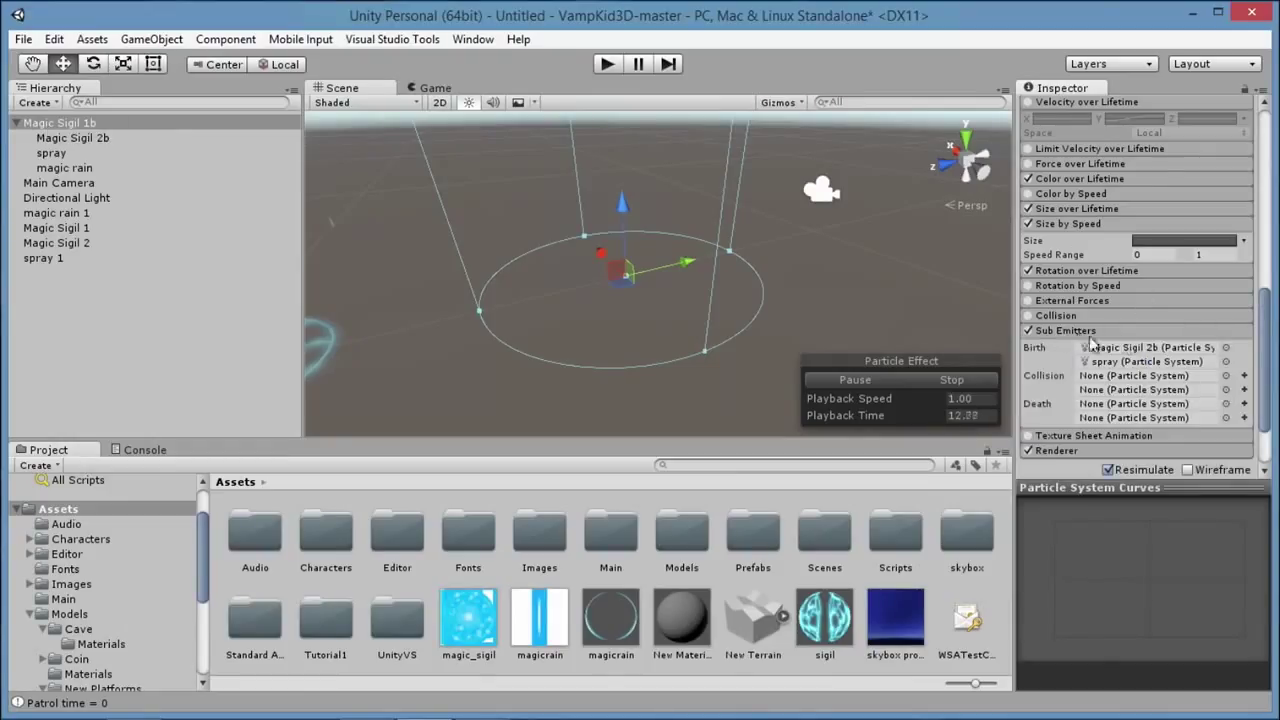
pyautogui.click(65, 137)
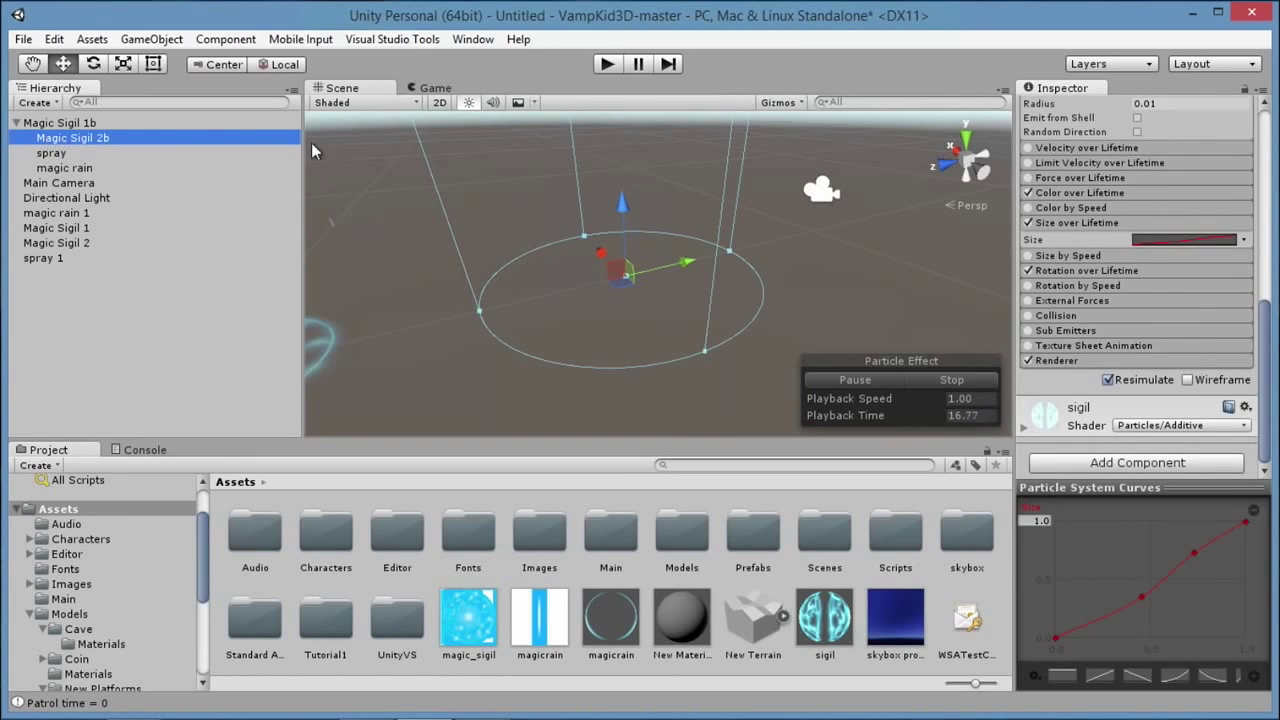
pyautogui.click(88, 123)
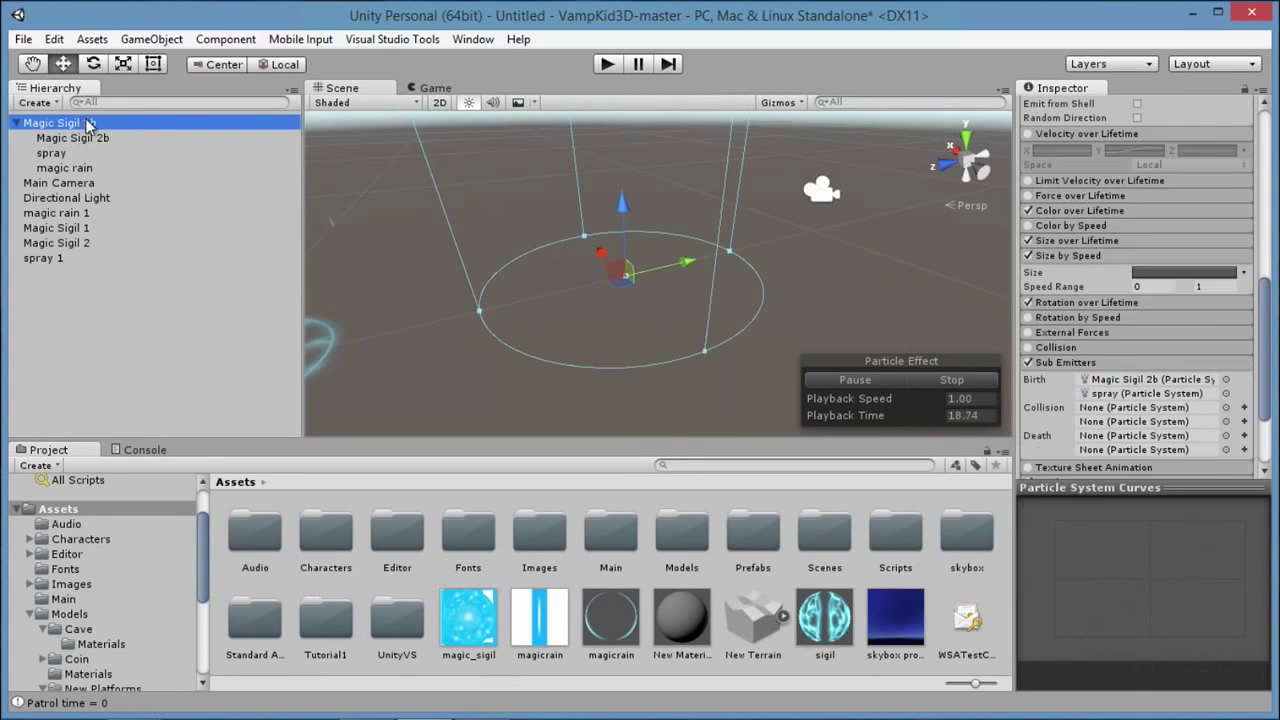
pyautogui.scroll(-3, 1192, 355)
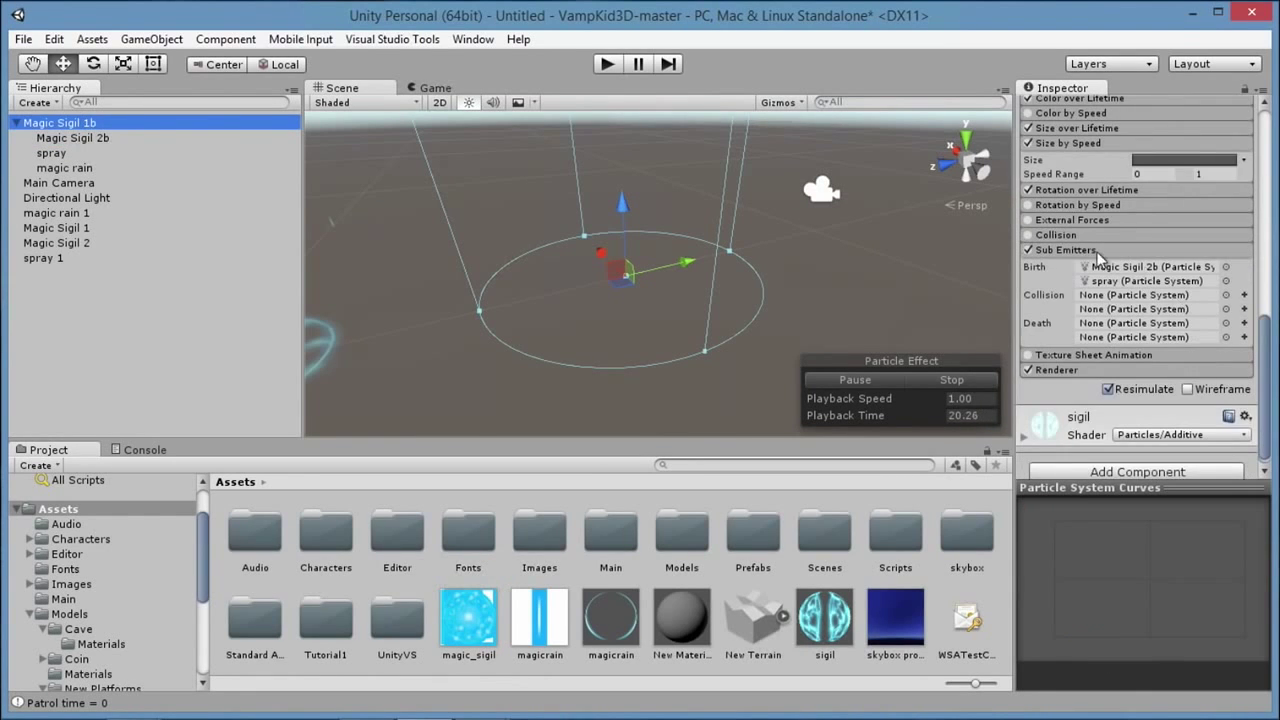
pyautogui.moveTo(60, 137)
pyautogui.mouseDown()
pyautogui.moveTo(921, 231)
pyautogui.moveTo(1136, 272)
pyautogui.moveTo(105, 137)
pyautogui.mouseUp()
pyautogui.click(72, 152)
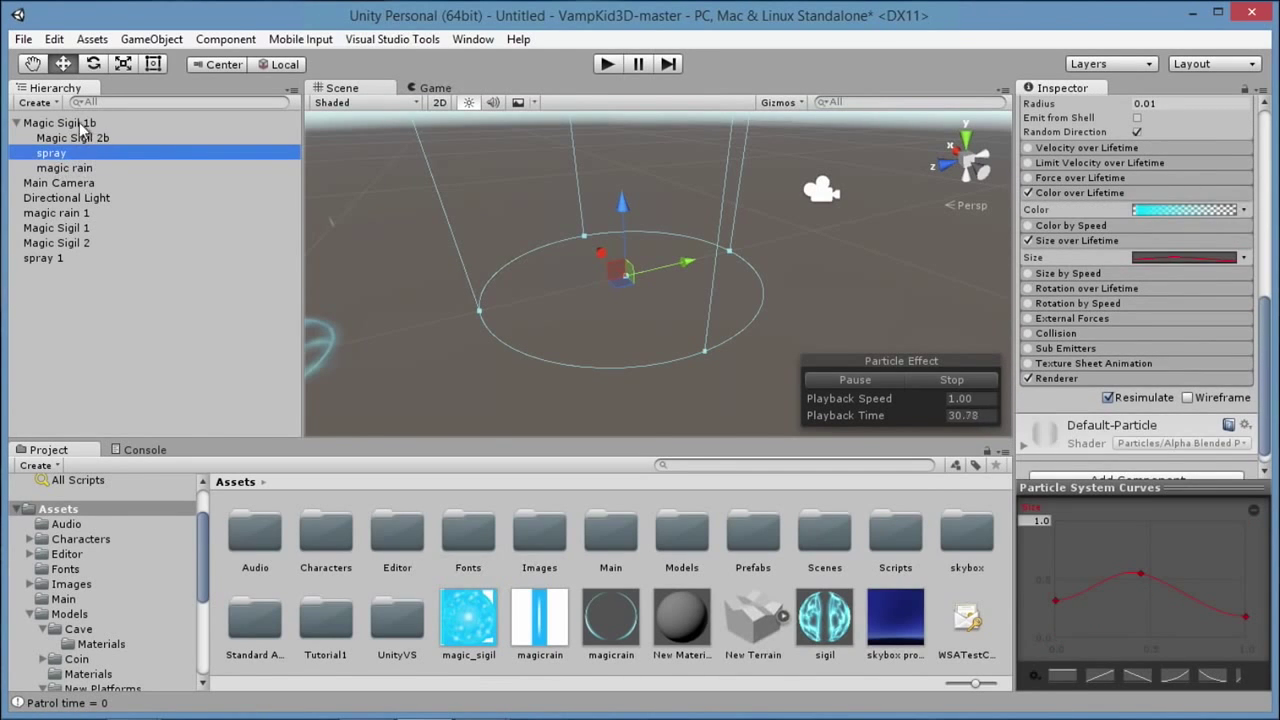
pyautogui.click(220, 125)
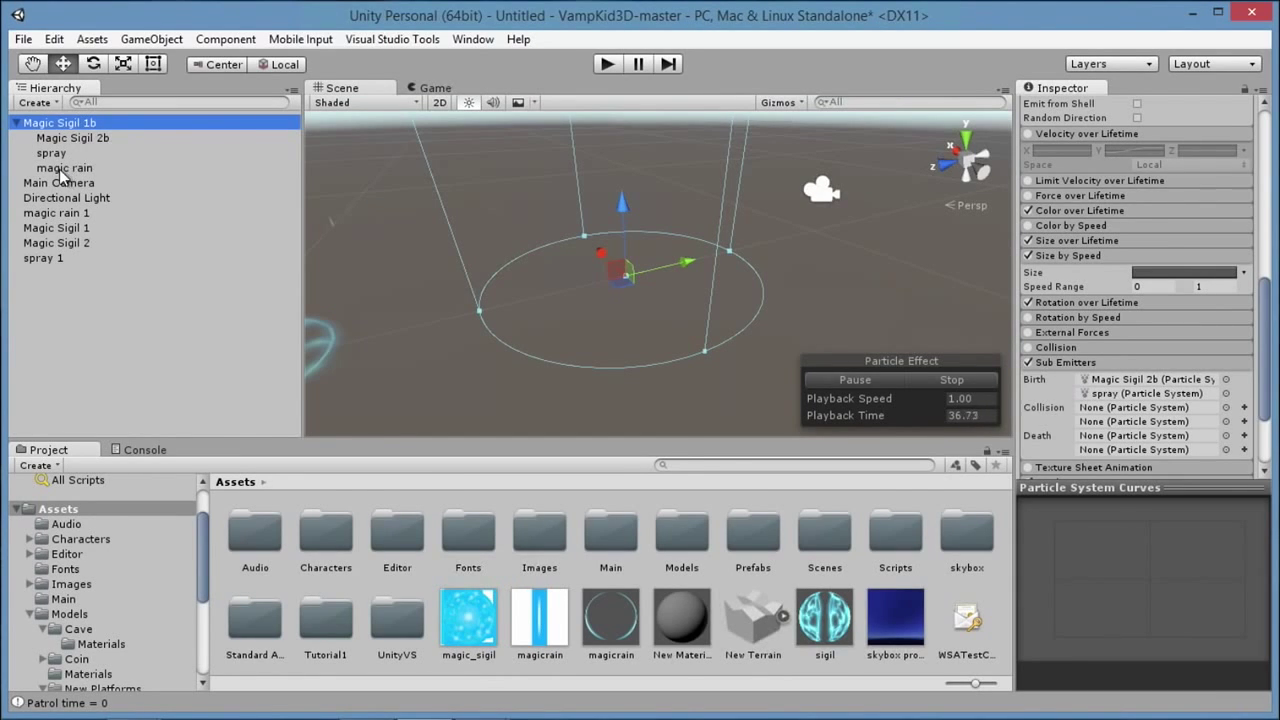
# - Inspect the magic rain system's settings, then collapse Magic Sigil 1b's children
pyautogui.scroll(-3, 1100, 354)
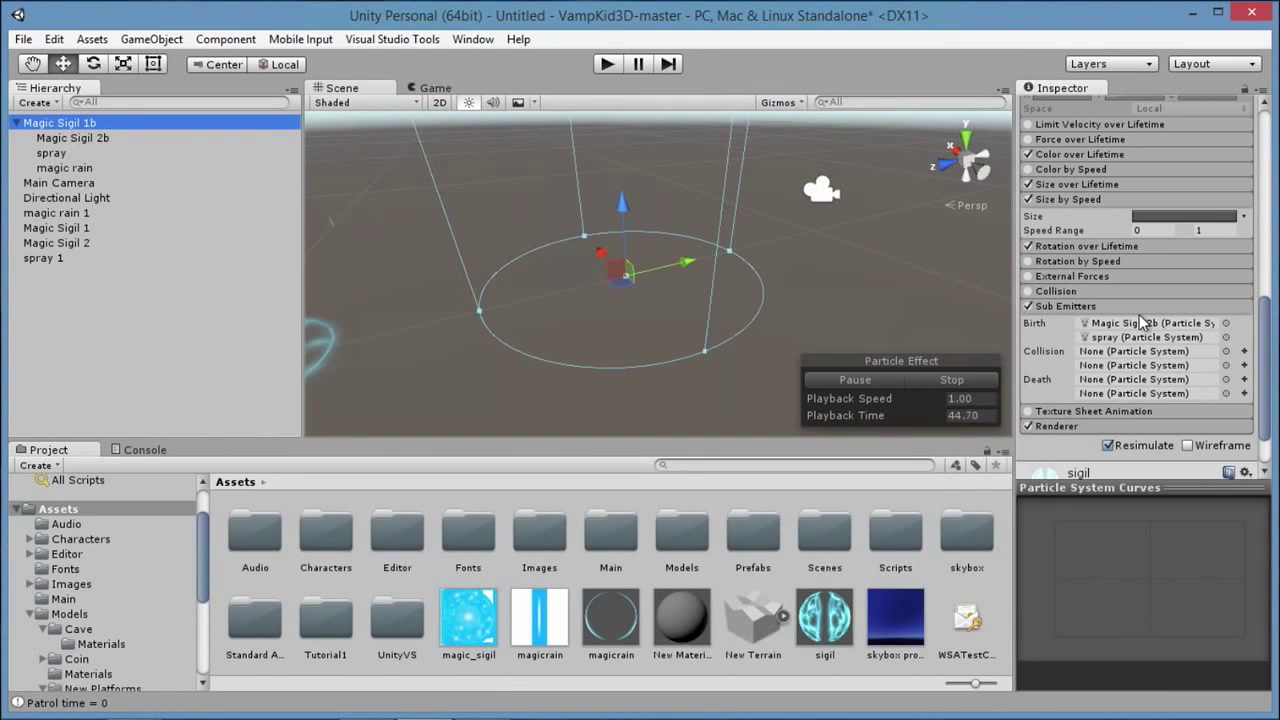
pyautogui.click(94, 170)
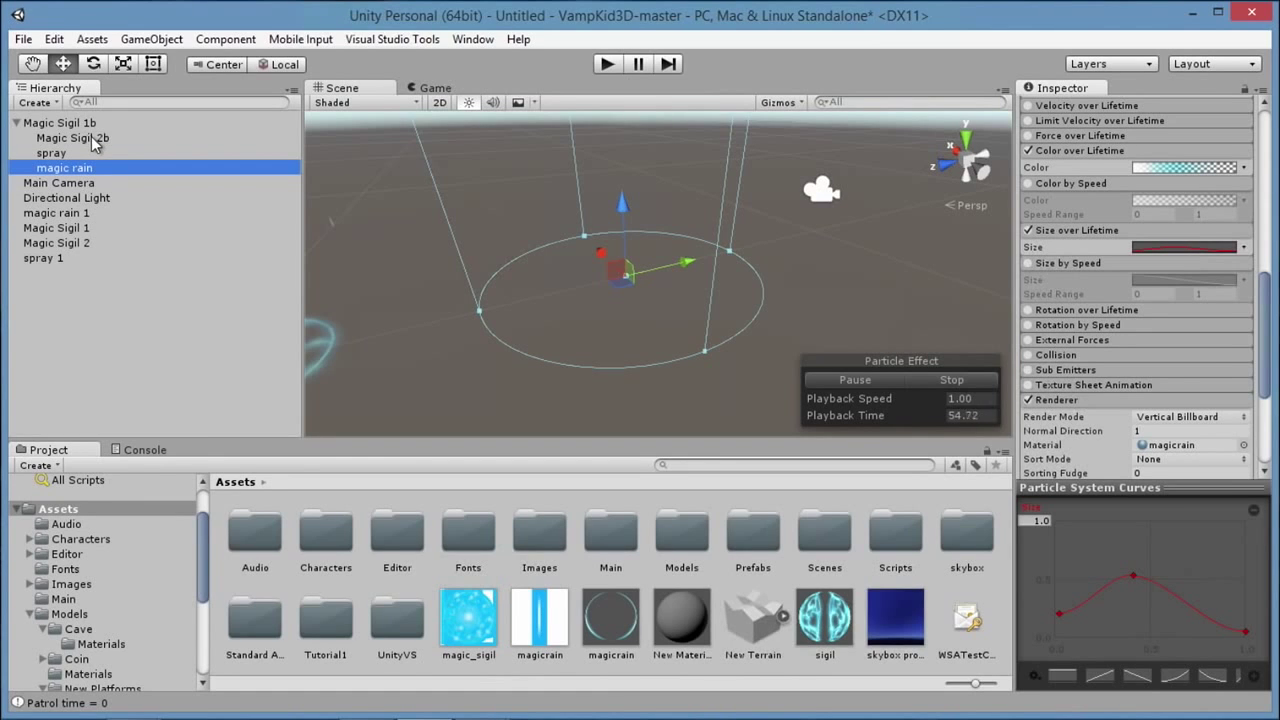
pyautogui.click(36, 123)
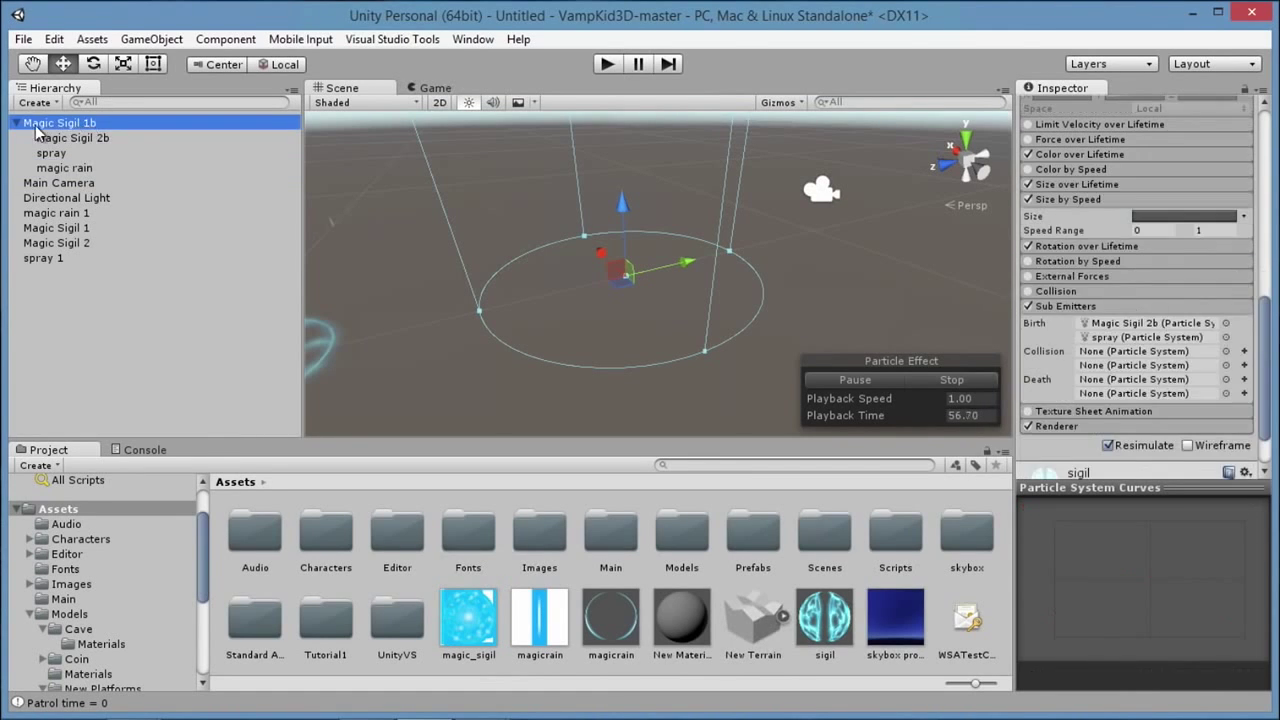
pyautogui.press('Left')
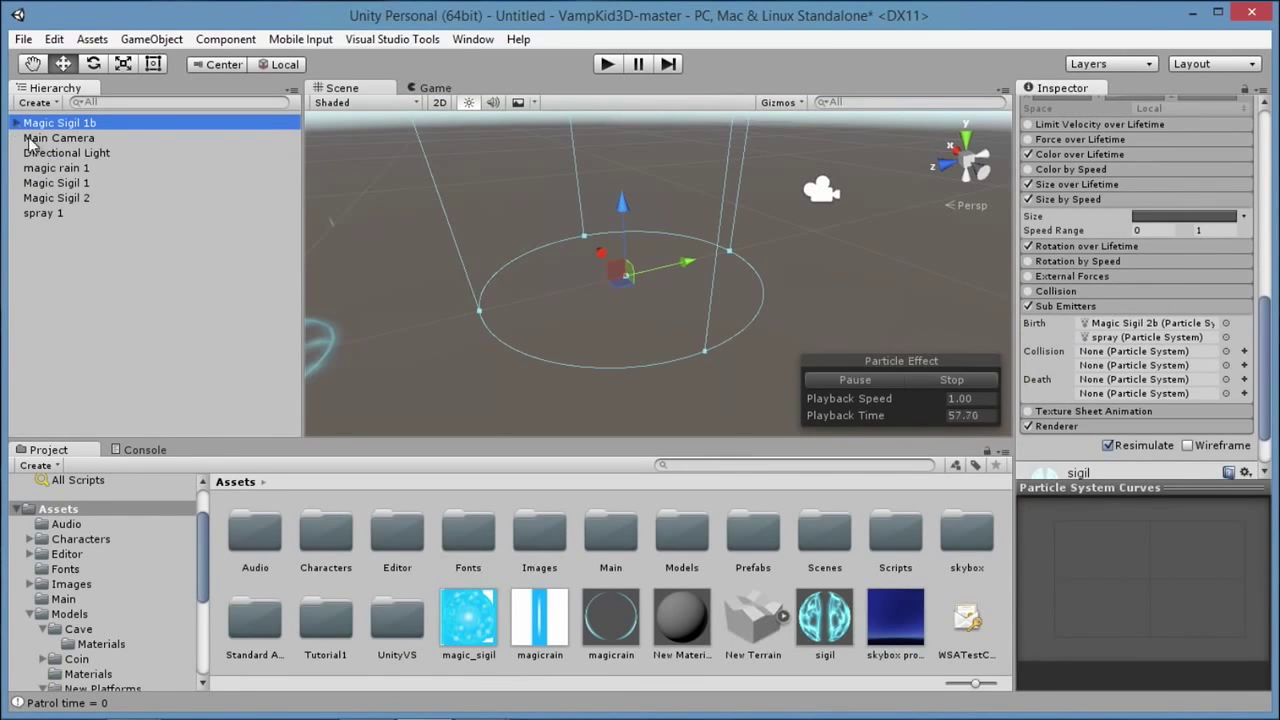
# - Play the Magic Sigil 1b effect once and reset it to the start
pyautogui.click(166, 298)
pyautogui.hotkey('ctrl', 'z')
pyautogui.click(940, 380)
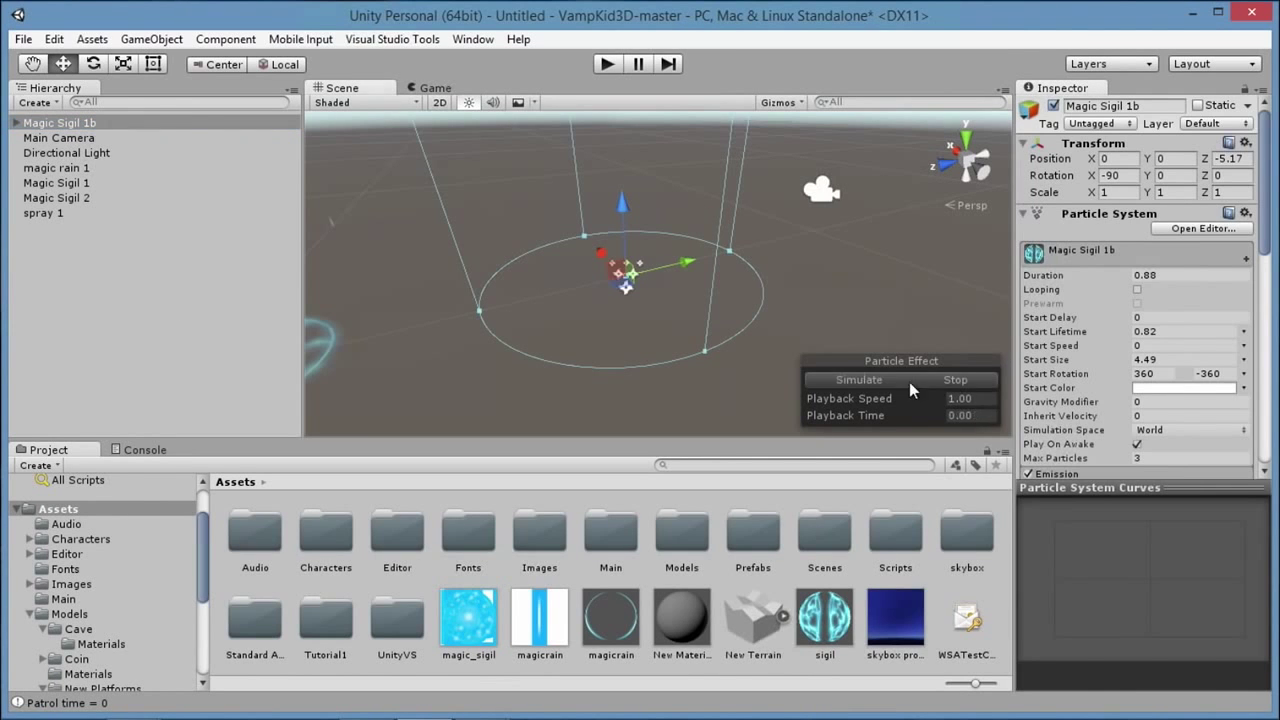
pyautogui.click(846, 379)
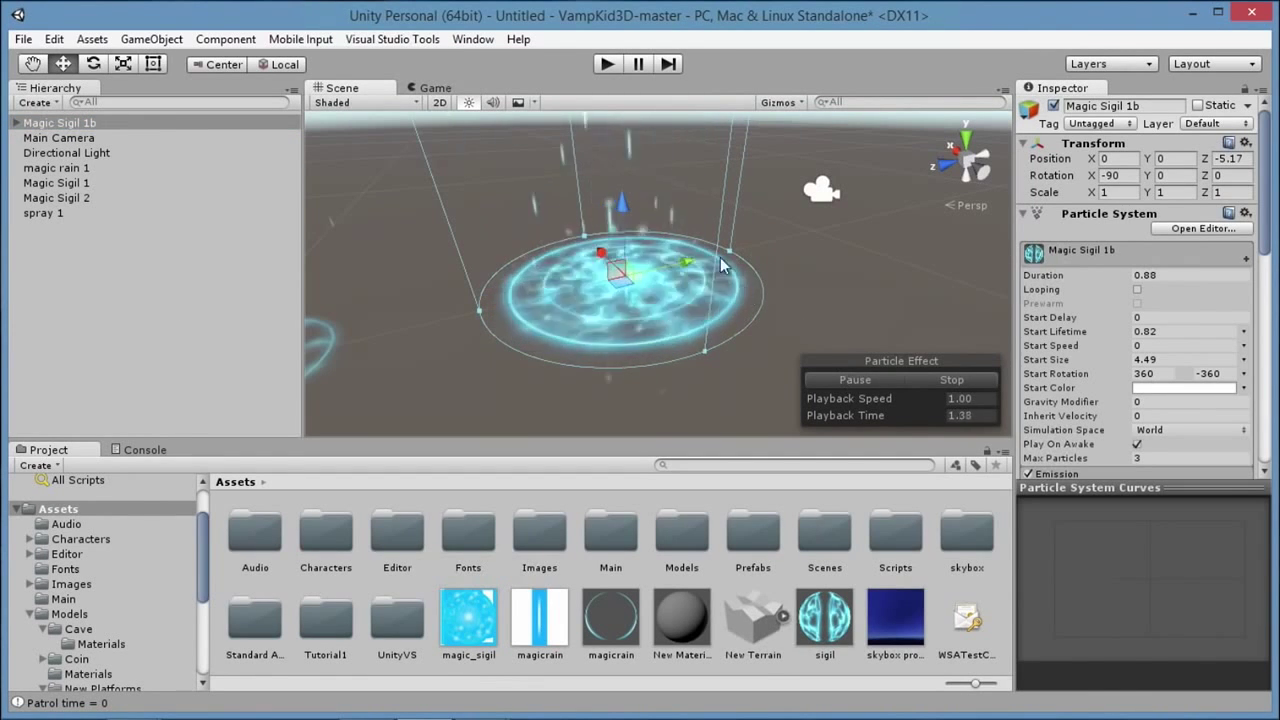
pyautogui.click(958, 381)
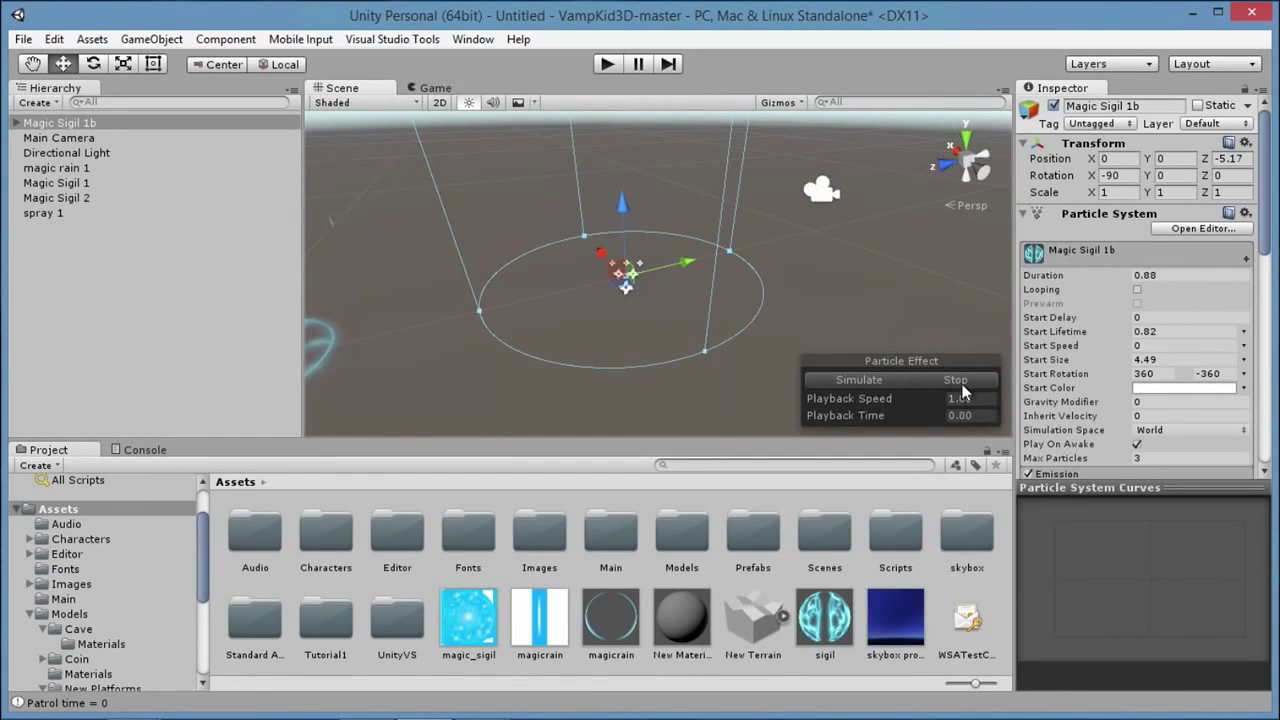
# - Scroll the Project browser and open the Prefabs folder
pyautogui.scroll(-1, 380, 405)
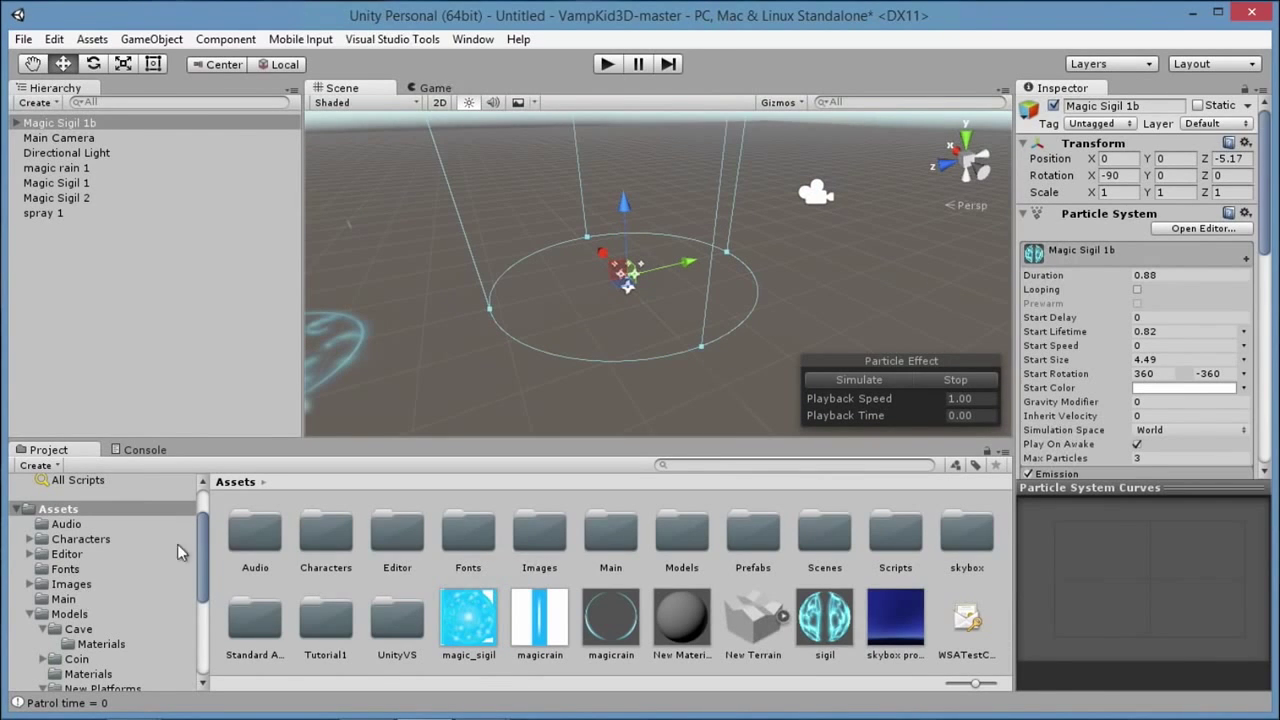
pyautogui.moveTo(200, 542); pyautogui.dragTo(196, 625)
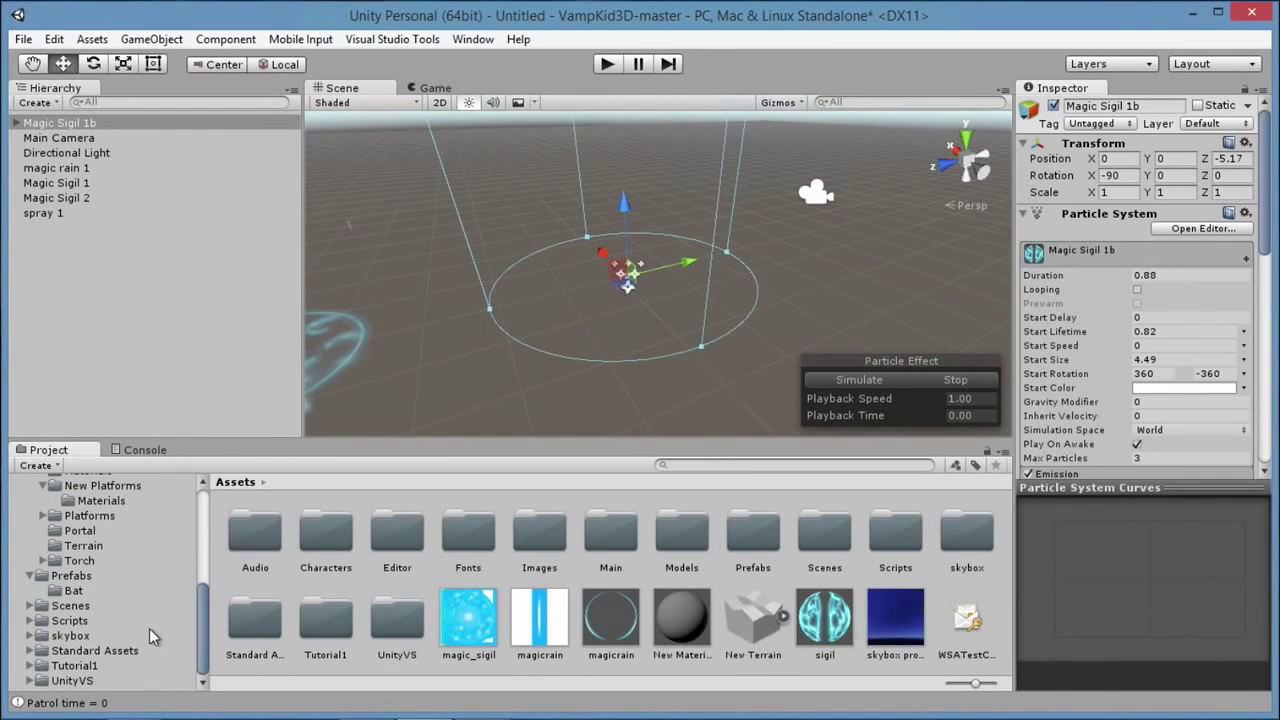
pyautogui.click(72, 578)
# - Open the Prefabs/Bat folder and look over its assets, including Burst_Remnants
pyautogui.click(443, 633)
pyautogui.click(765, 535)
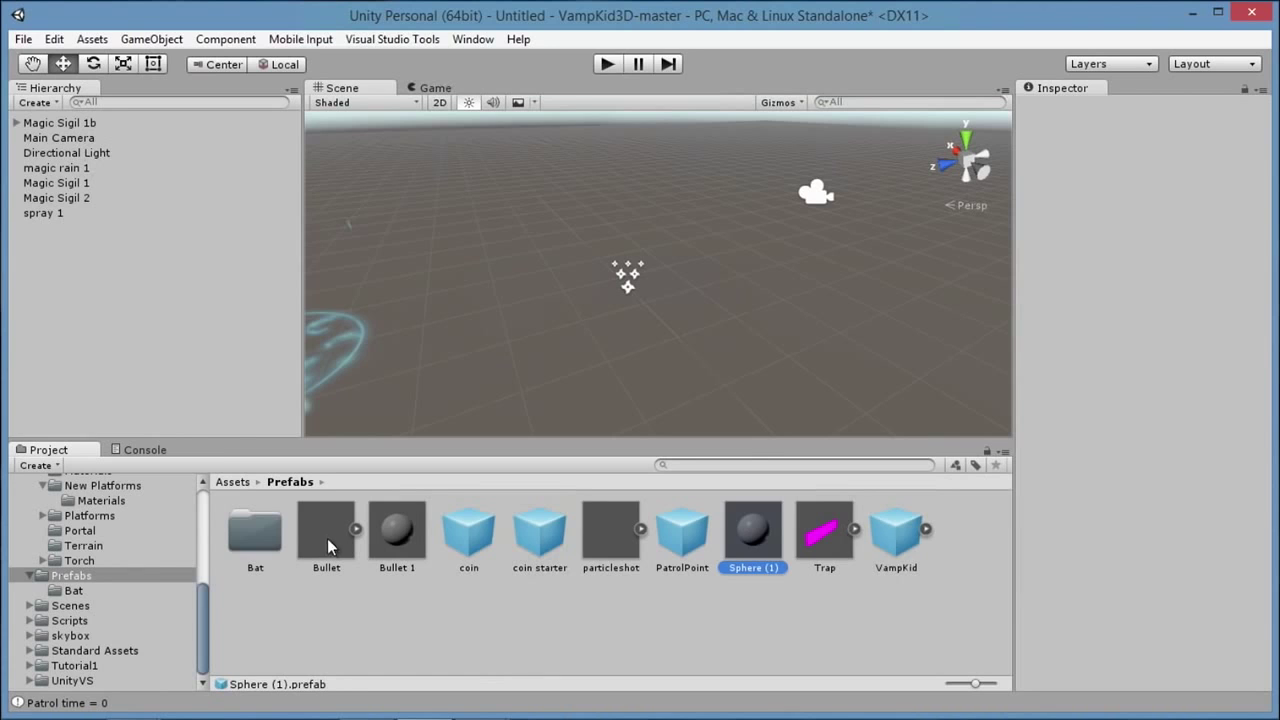
pyautogui.click(259, 537)
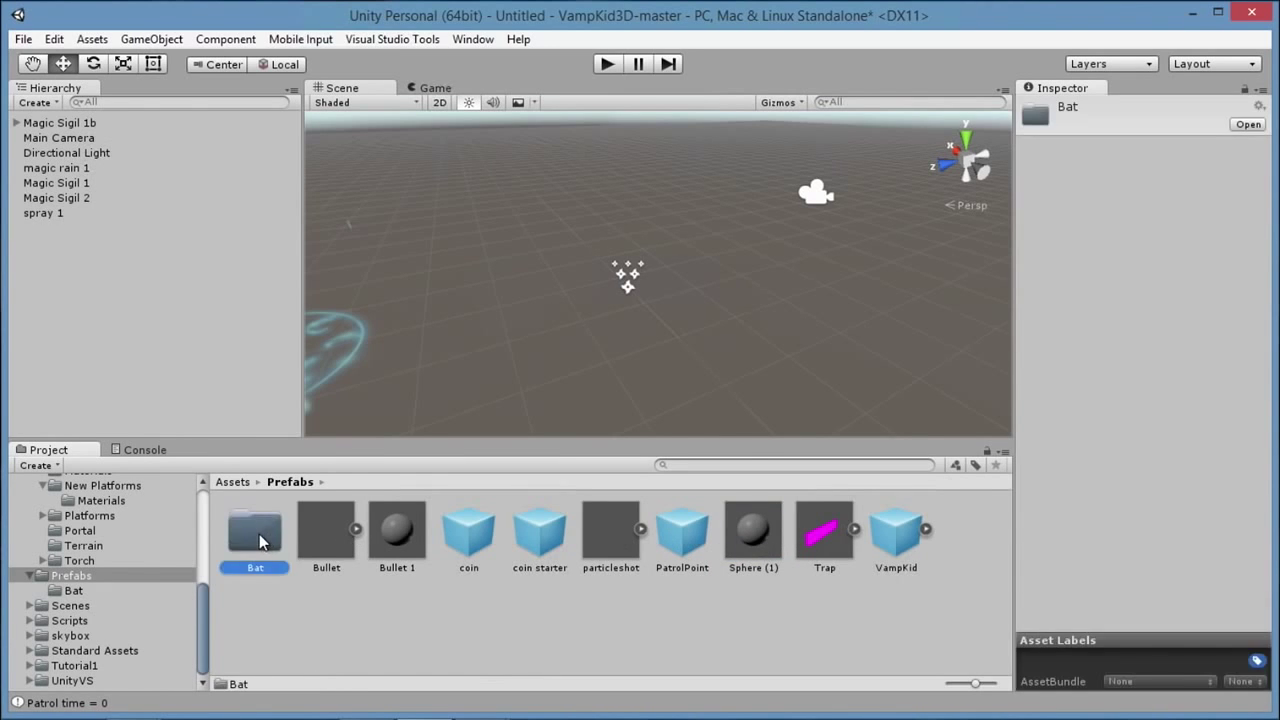
pyautogui.doubleClick(259, 534)
pyautogui.click(400, 530)
pyautogui.click(383, 605)
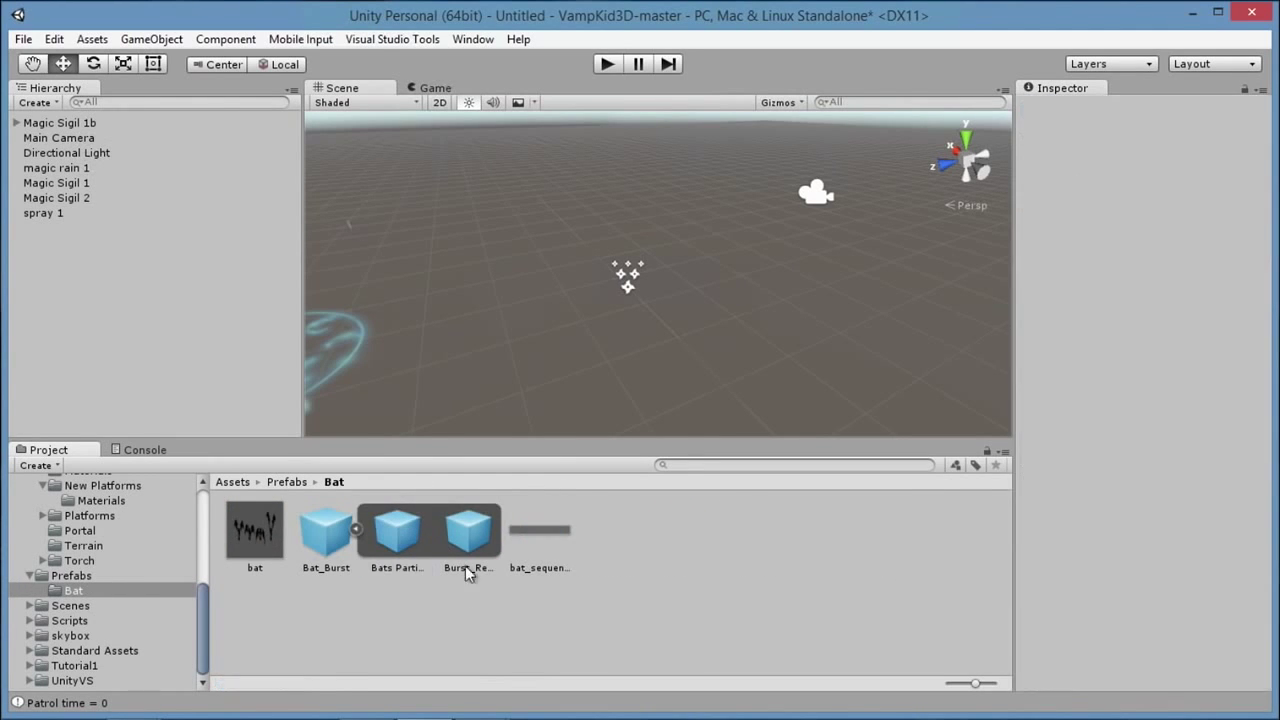
pyautogui.click(465, 567)
# - Drag Bat_Burst into the scene and raise it slightly along Y
pyautogui.click(328, 535)
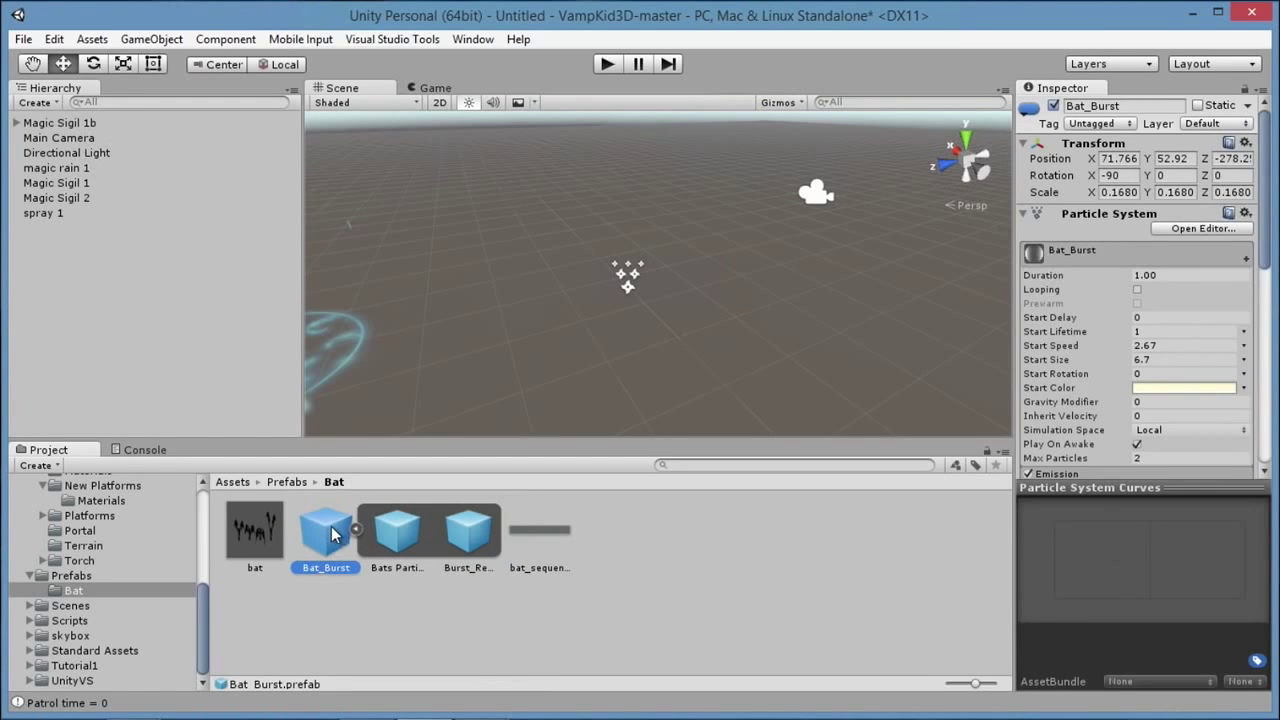
pyautogui.moveTo(326, 535); pyautogui.dragTo(528, 350)
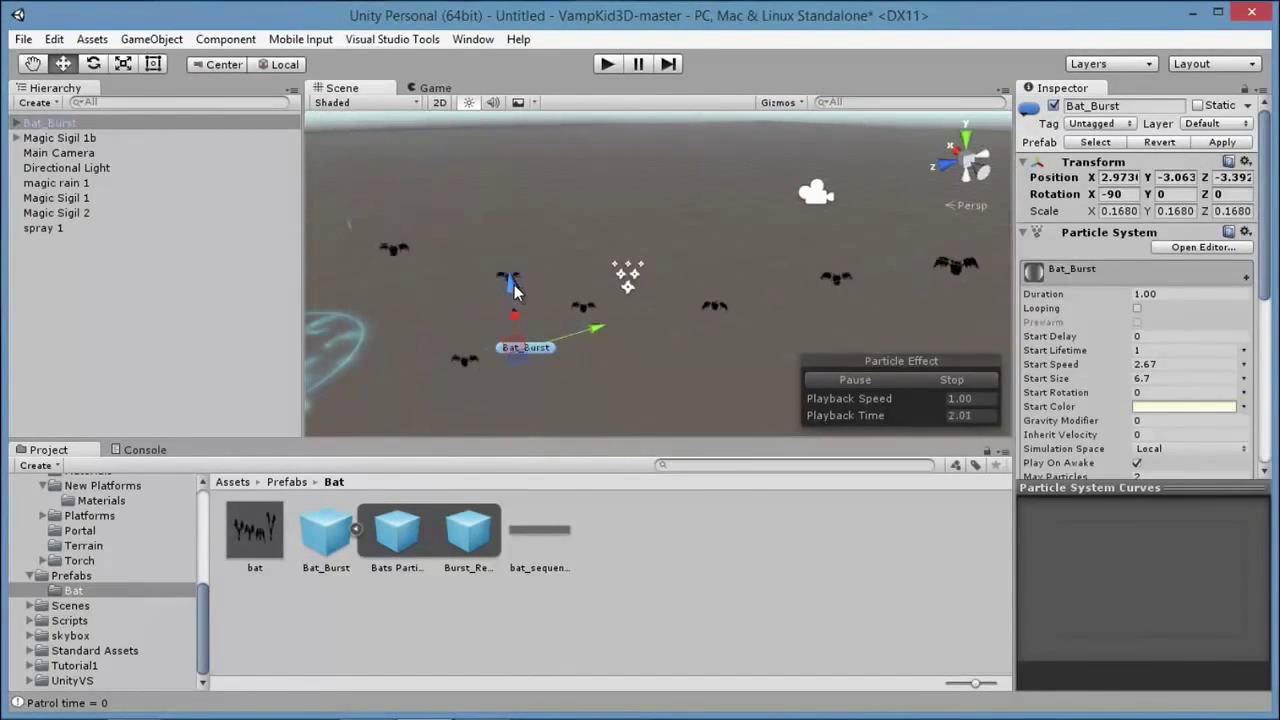
pyautogui.moveTo(511, 283); pyautogui.dragTo(505, 251)
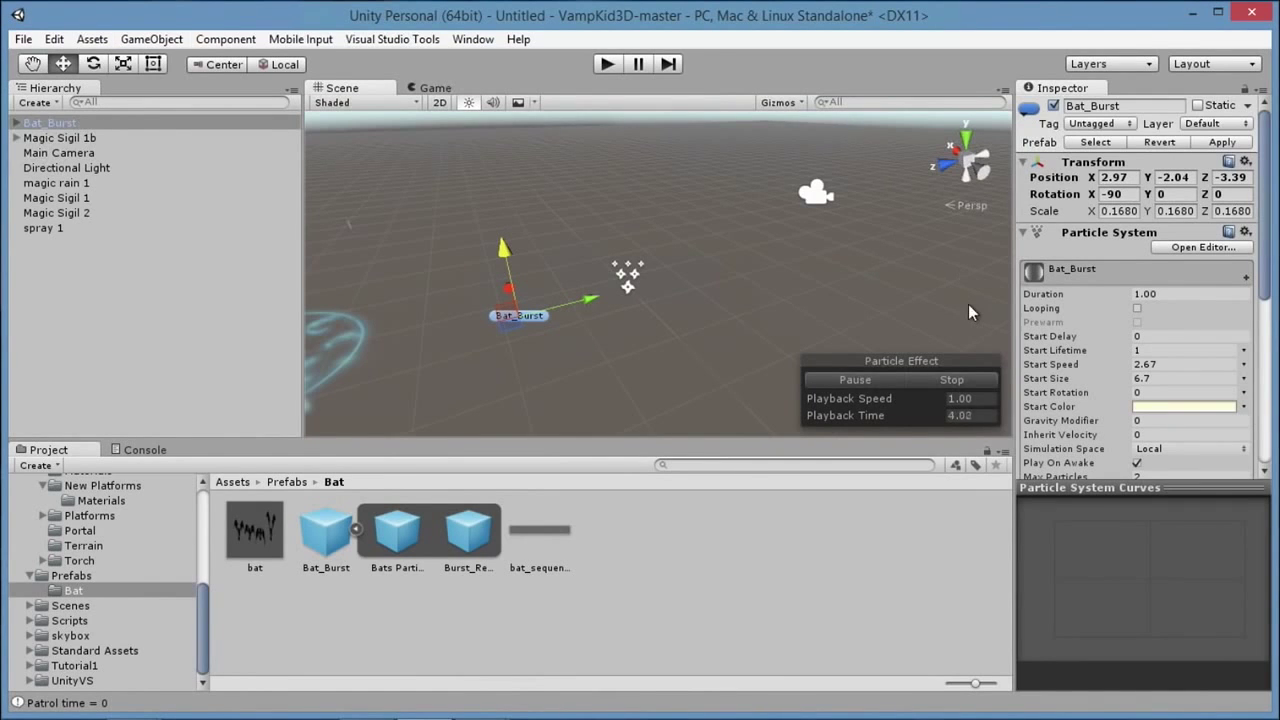
# - Replay the bat burst preview several times, then inspect the bat material
pyautogui.click(939, 383)
pyautogui.click(872, 377)
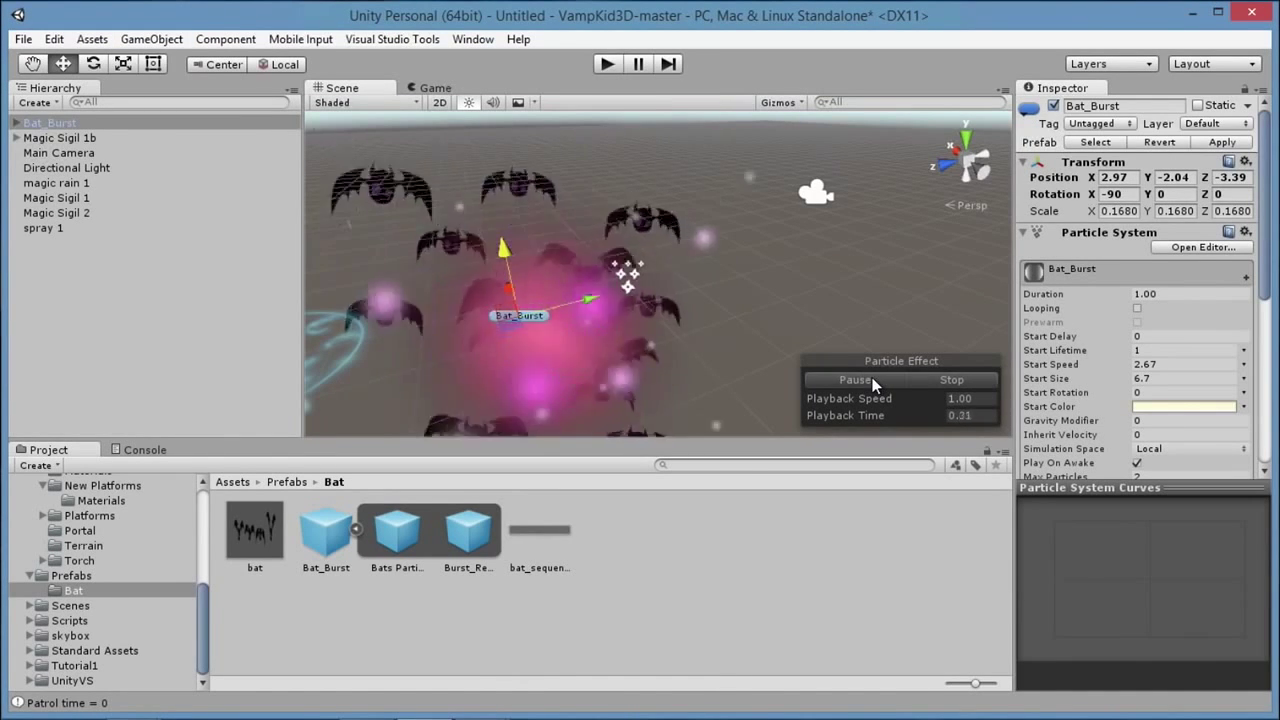
pyautogui.click(944, 379)
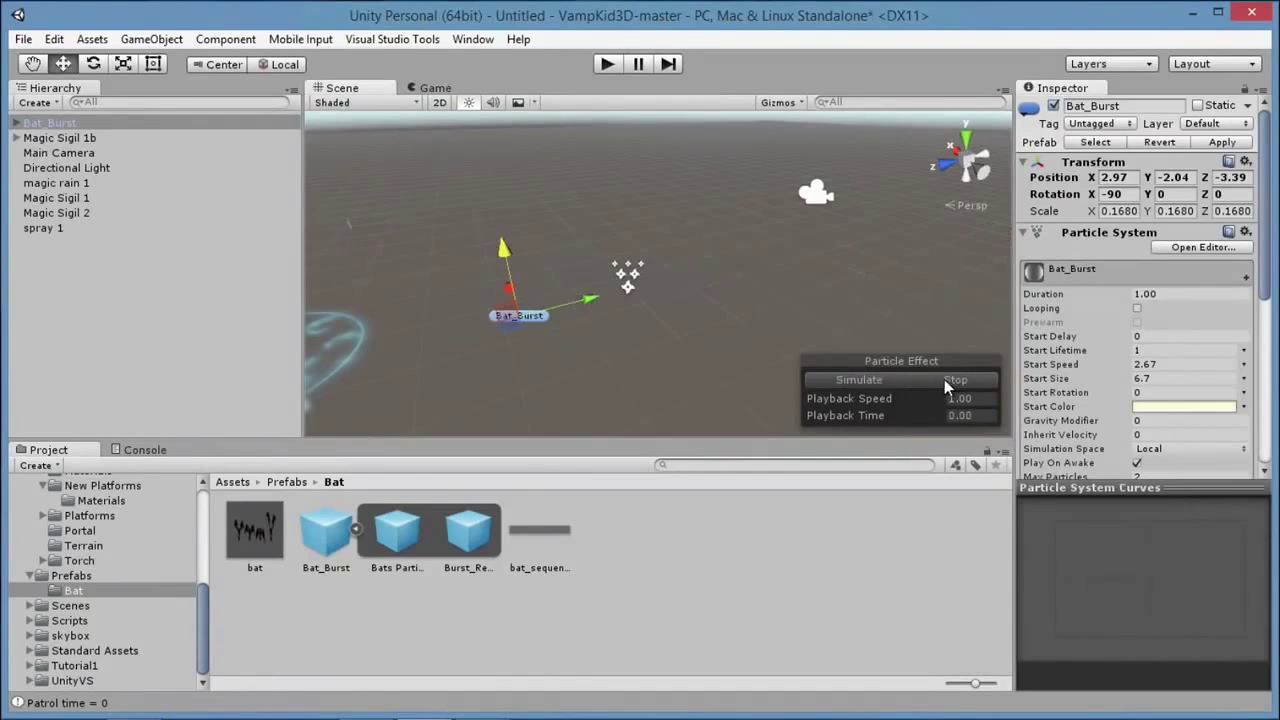
pyautogui.click(872, 381)
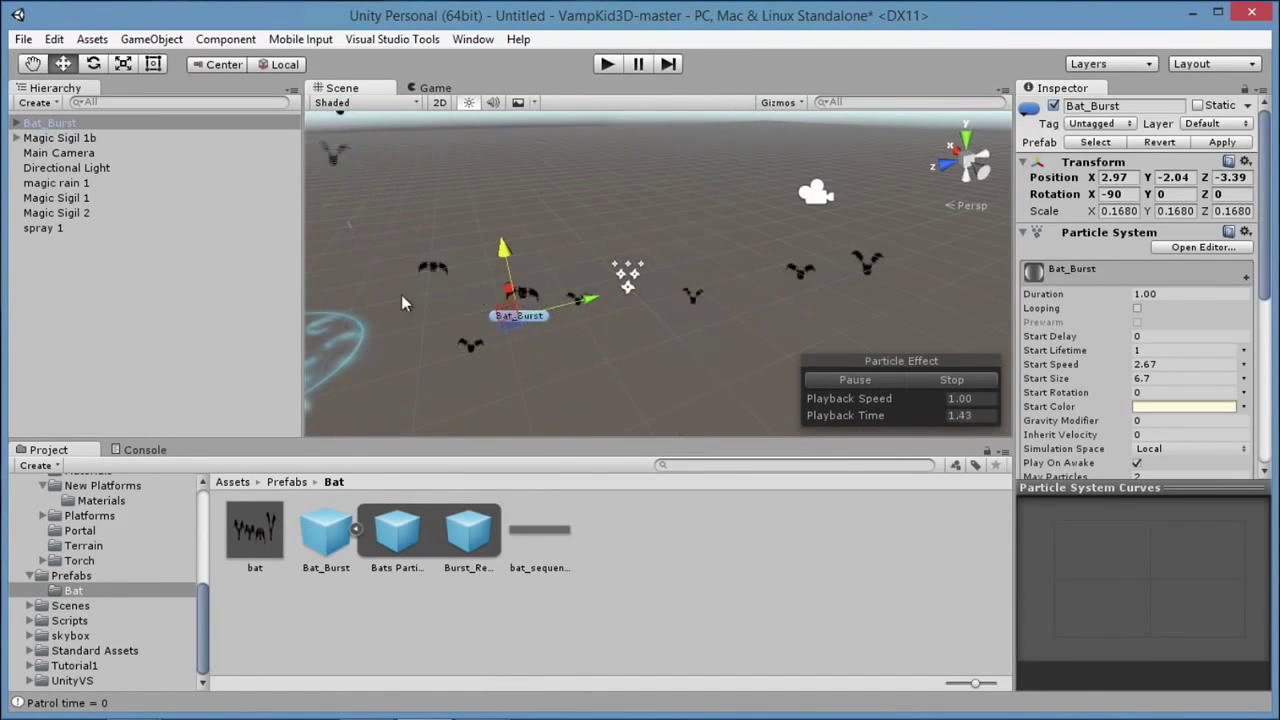
pyautogui.click(935, 379)
pyautogui.click(830, 379)
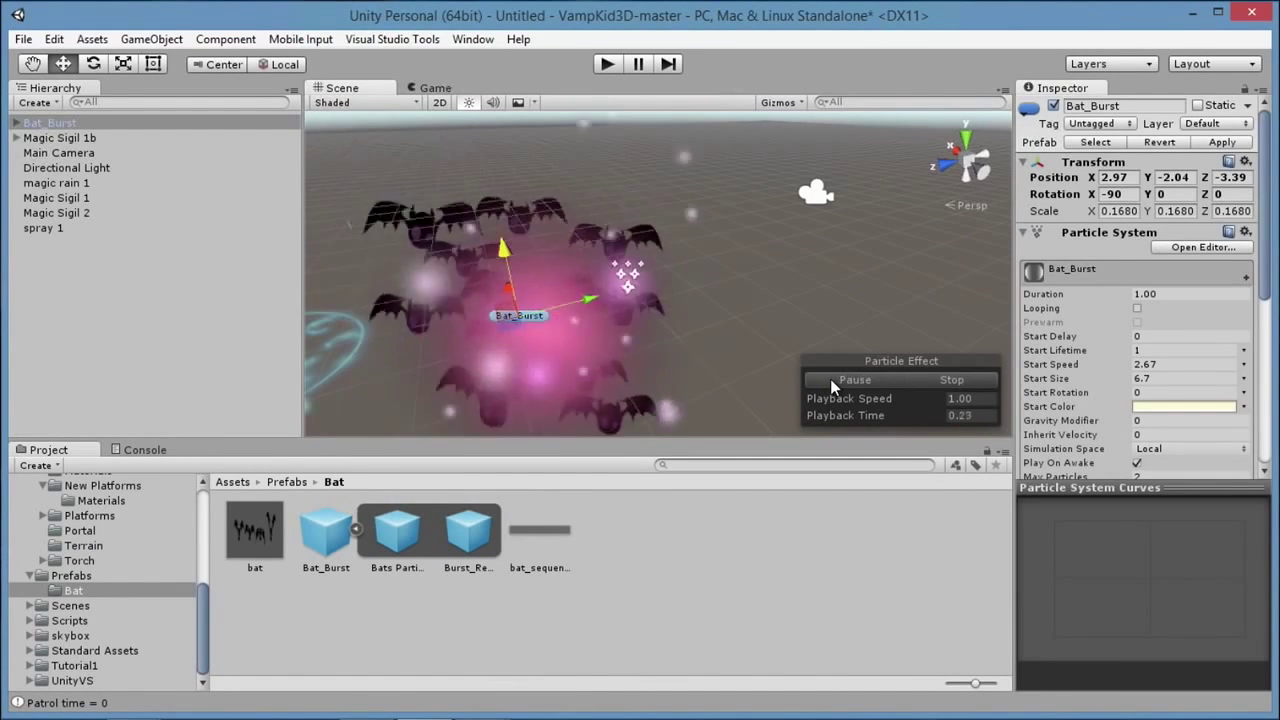
pyautogui.click(252, 530)
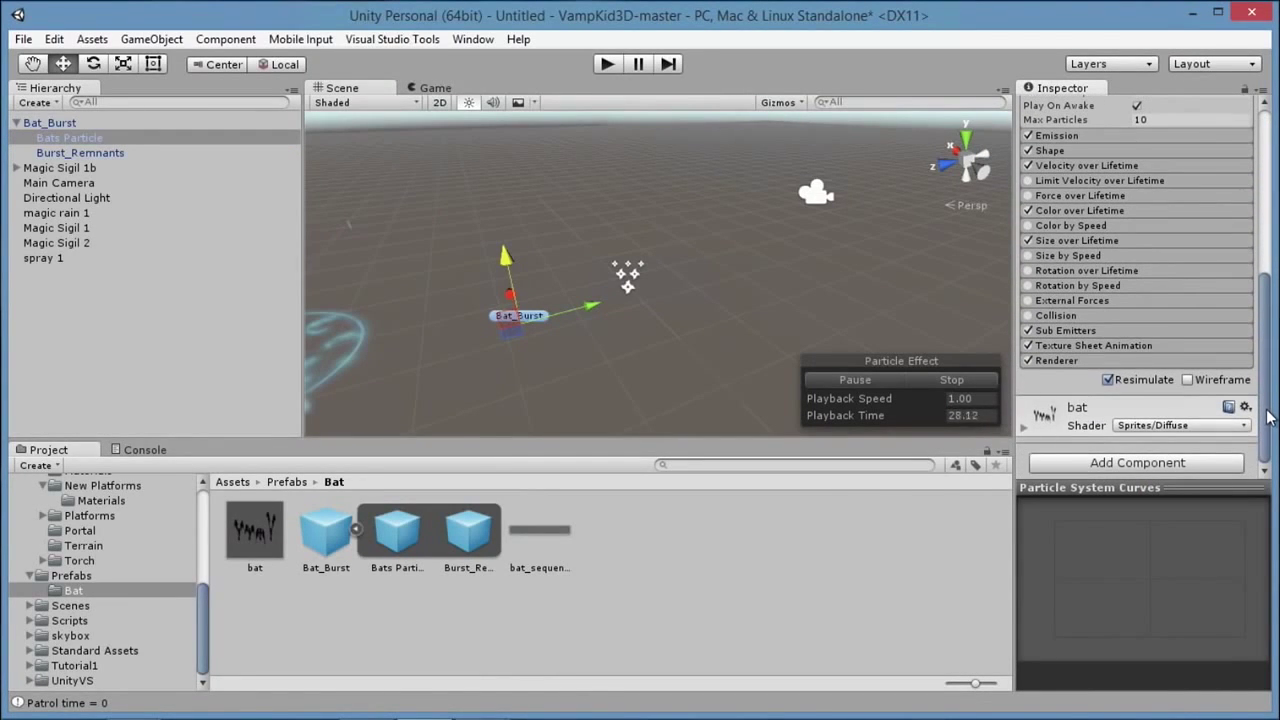
# - Scroll the Bats Particle Inspector and expand its Texture Sheet Animation module
pyautogui.click(1067, 344)
pyautogui.scroll(-2, 1170, 320)
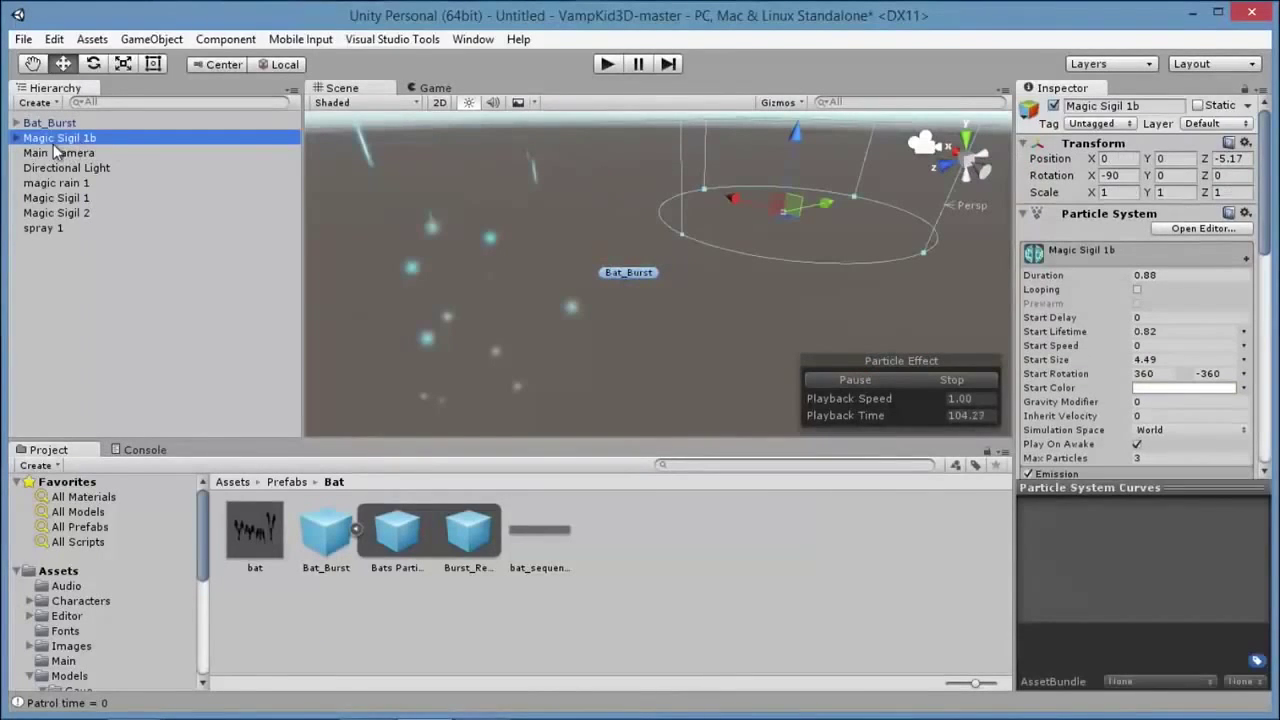
# - Replay and stop the Magic Sigil 1b preview, then reselect it
pyautogui.click(953, 380)
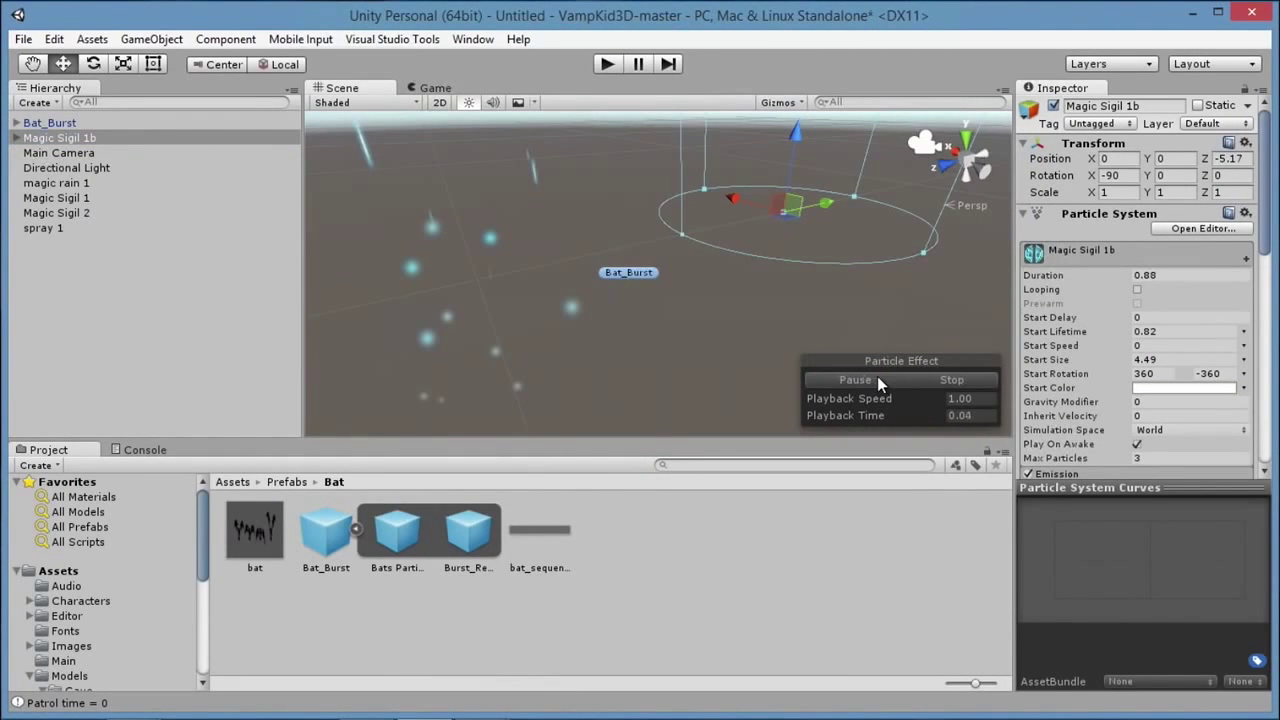
pyautogui.click(877, 377)
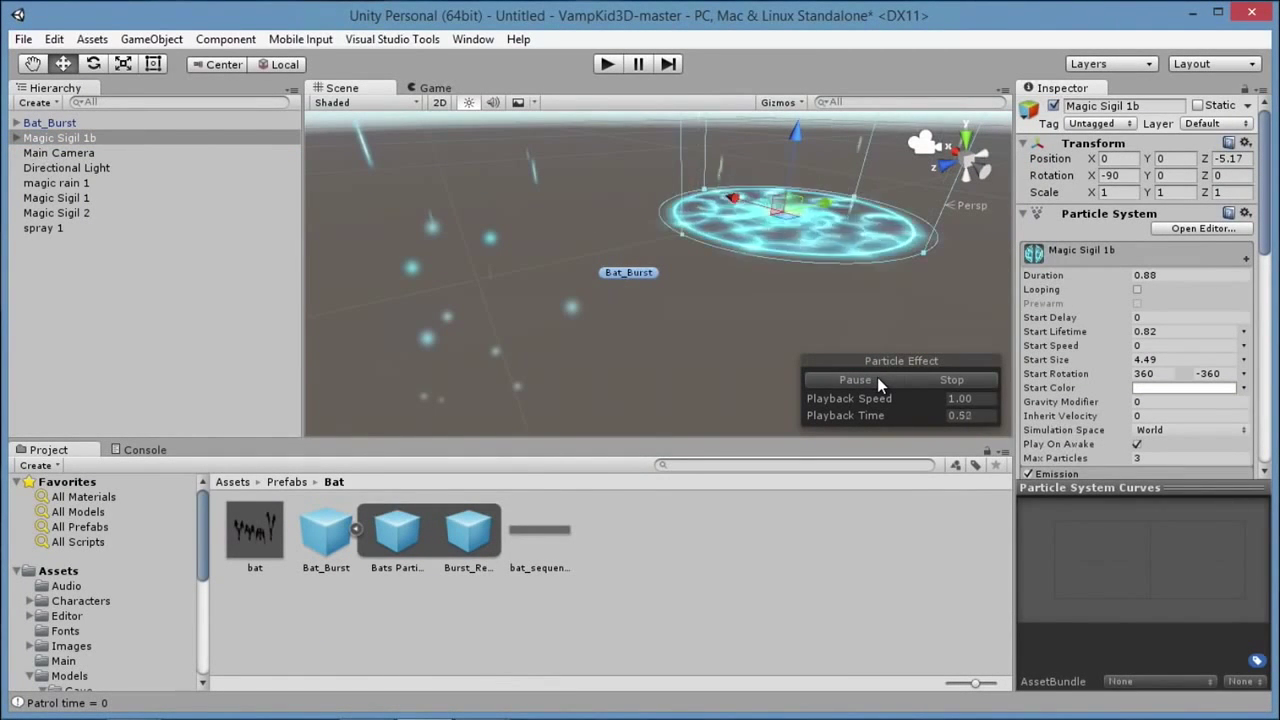
pyautogui.click(948, 380)
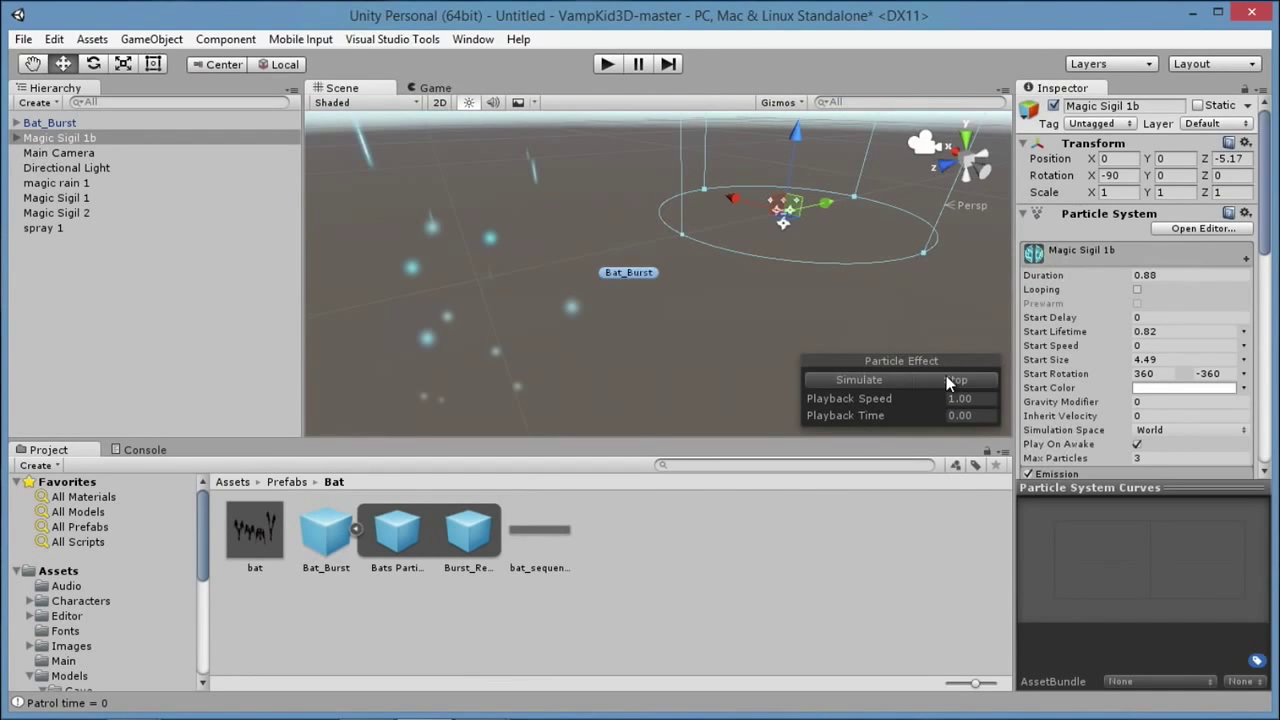
pyautogui.click(126, 240)
pyautogui.click(67, 140)
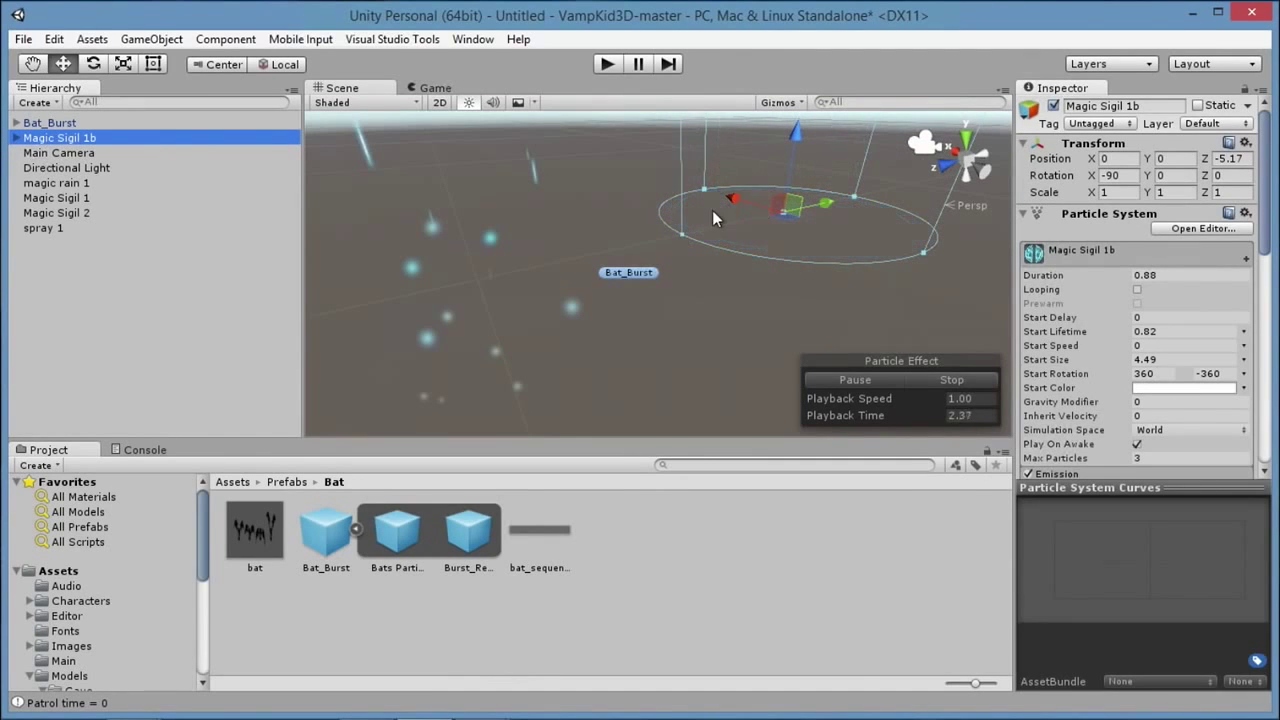
# - Drag Magic Sigil 1b into the Assets folder as a prefab and select it
pyautogui.click(203, 514)
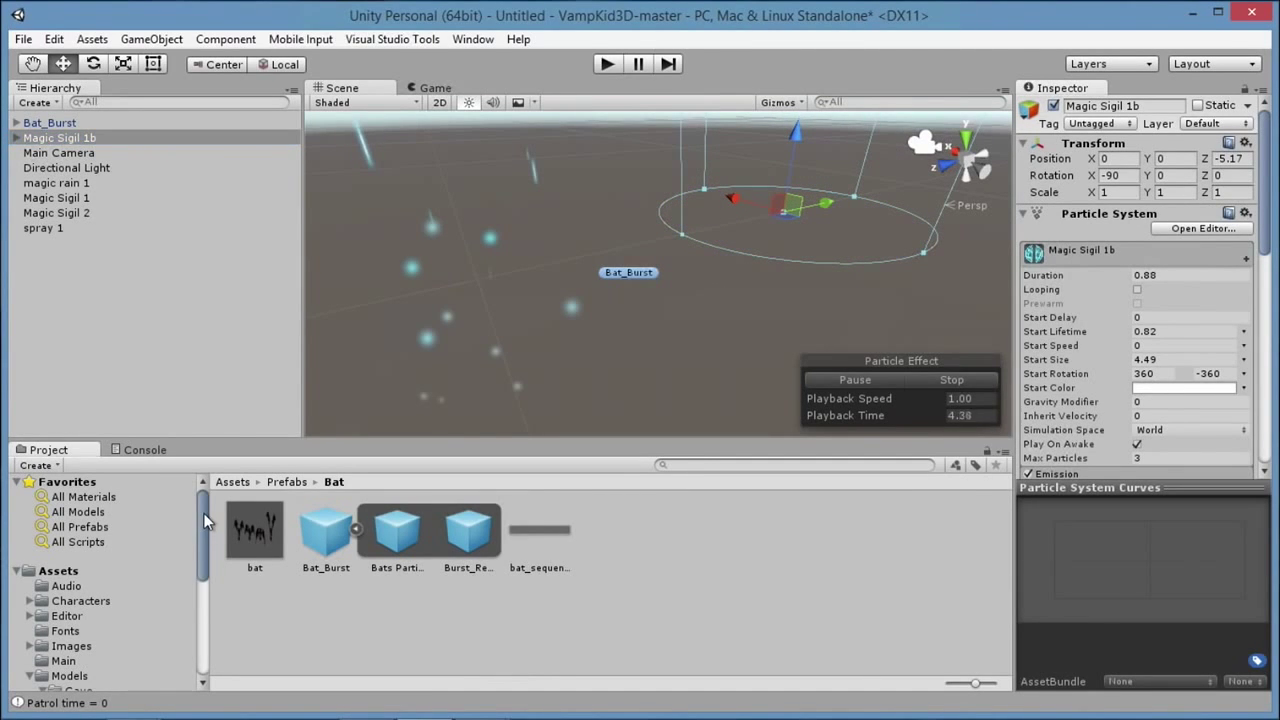
pyautogui.moveTo(44, 135); pyautogui.dragTo(72, 140)
pyautogui.click(60, 571)
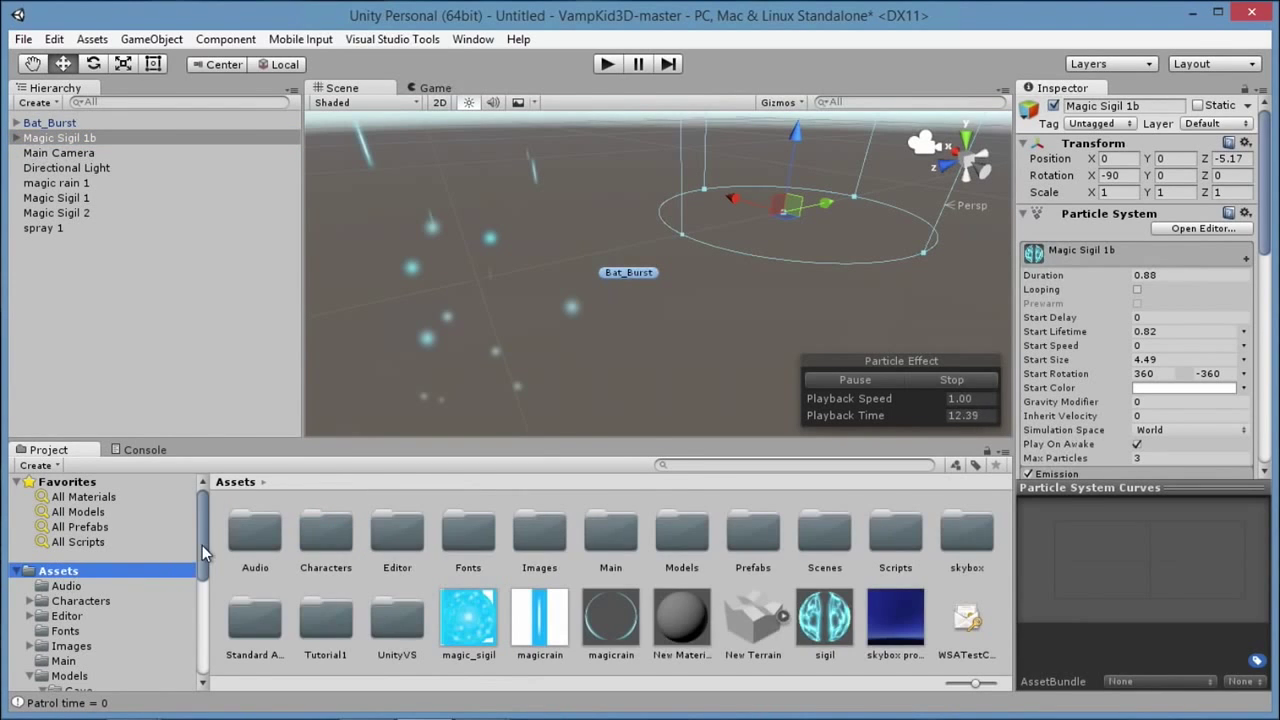
pyautogui.scroll(-8, 203, 552)
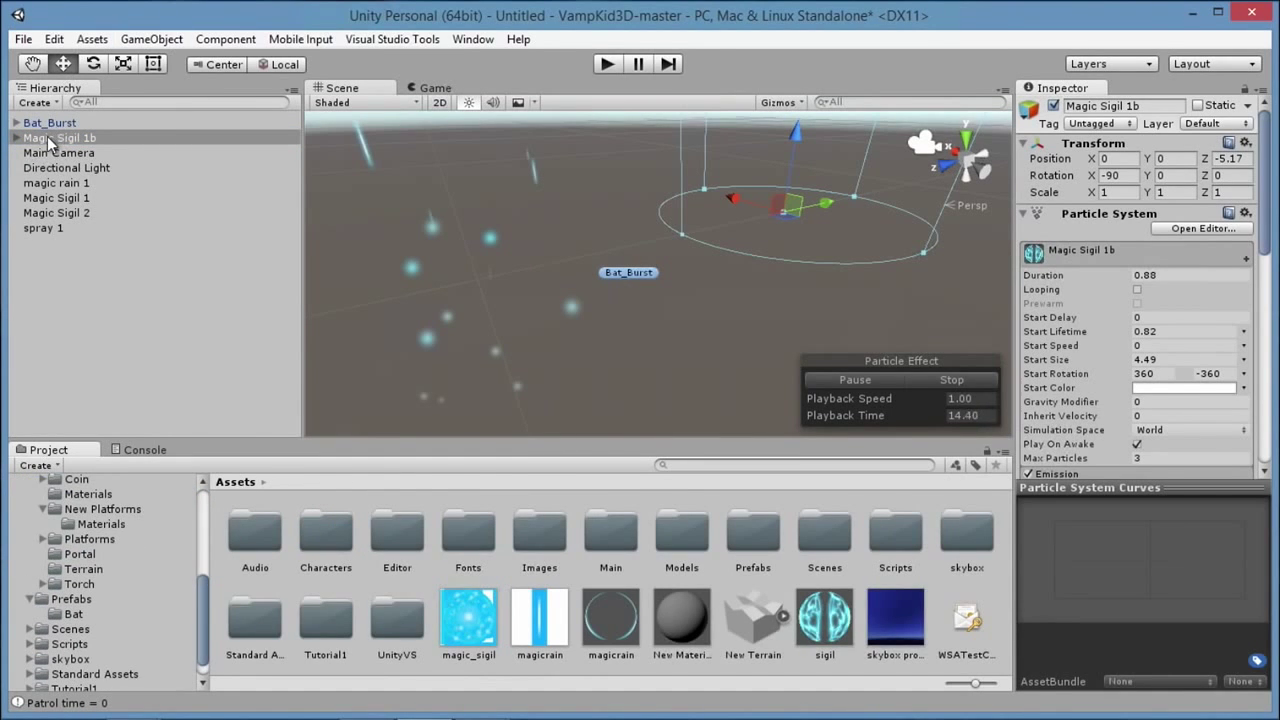
pyautogui.moveTo(62, 137); pyautogui.dragTo(573, 666)
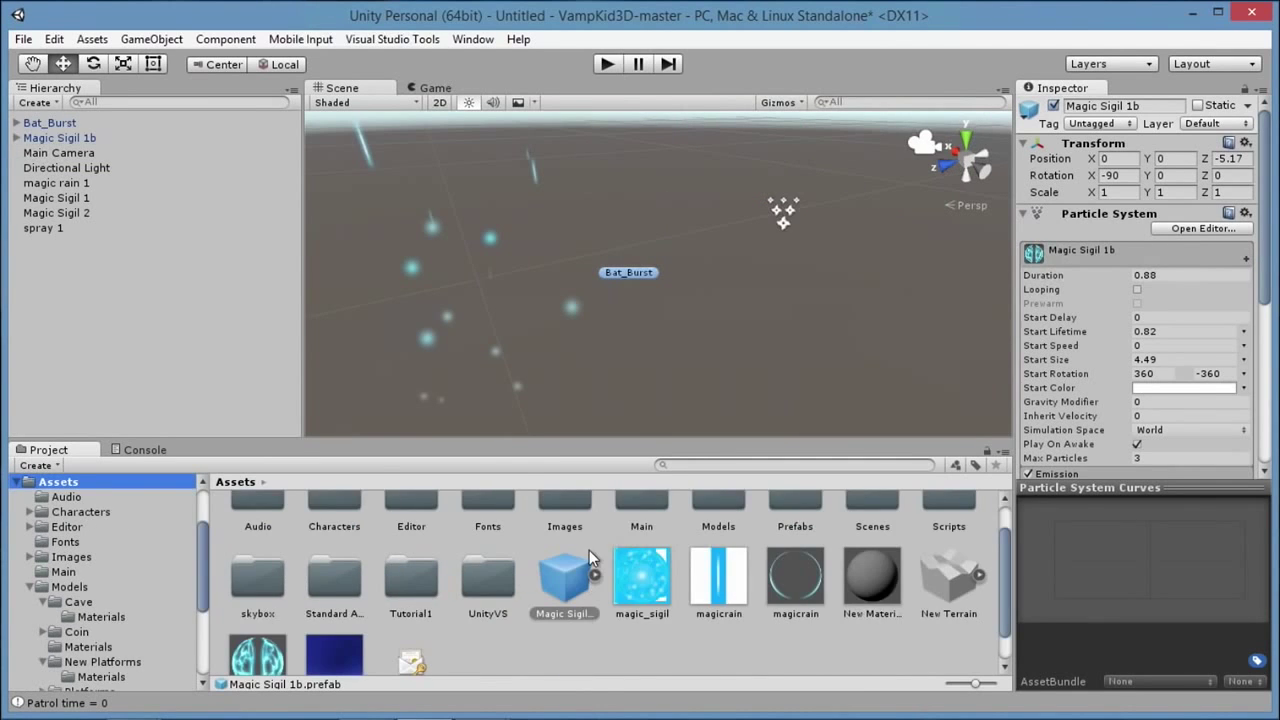
pyautogui.scroll(-1, 589, 550)
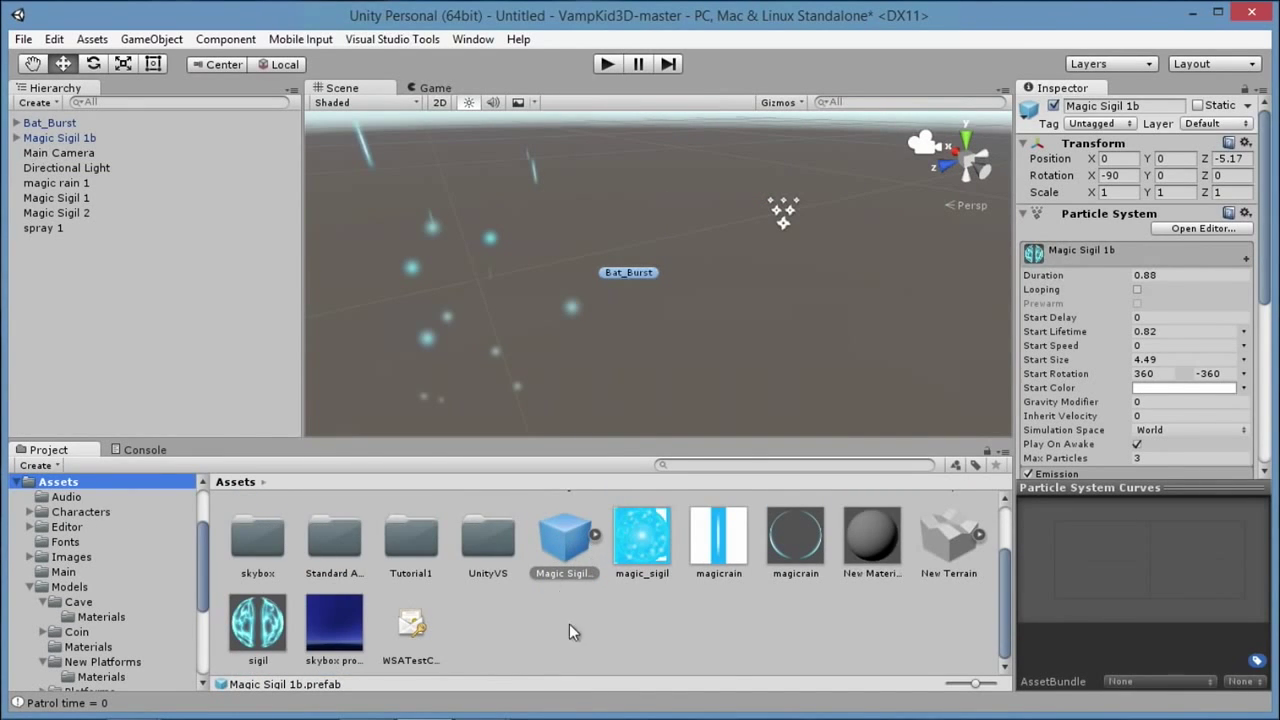
pyautogui.click(571, 621)
pyautogui.click(560, 543)
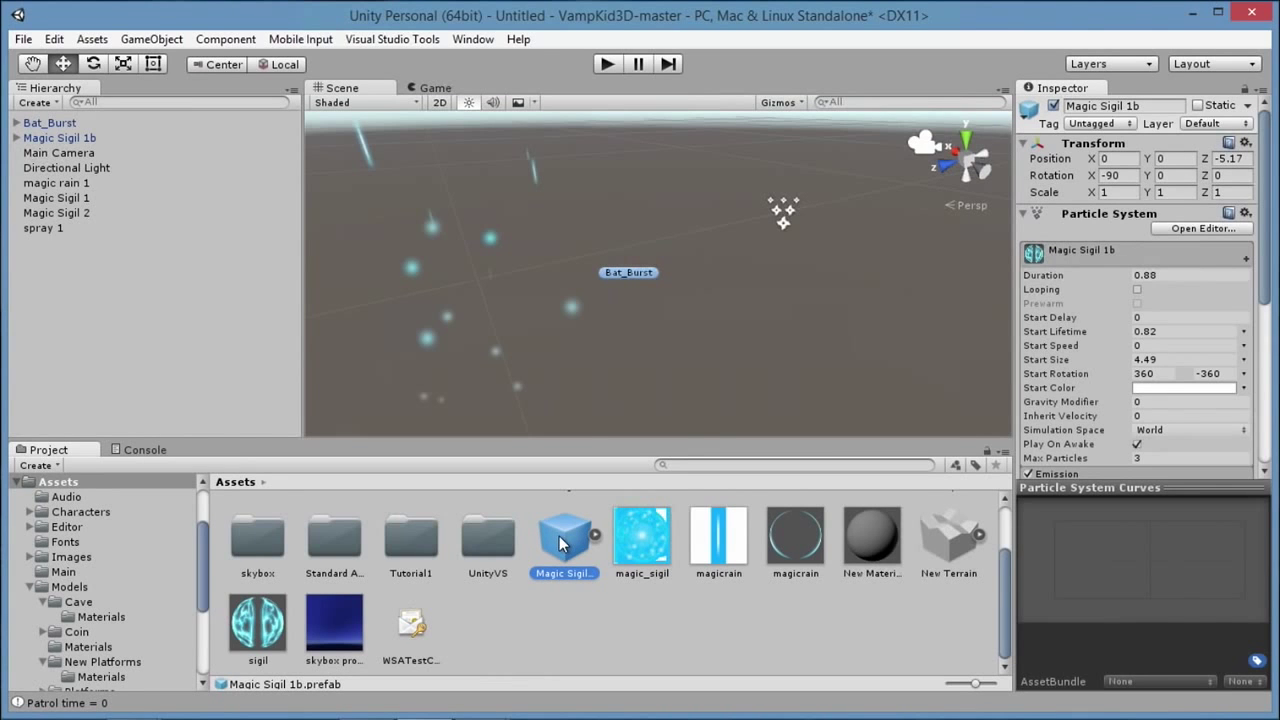
# - Export the Magic Sigil prefab with dependencies as magic_sigil to the Desktop
pyautogui.rightClick(560, 541)
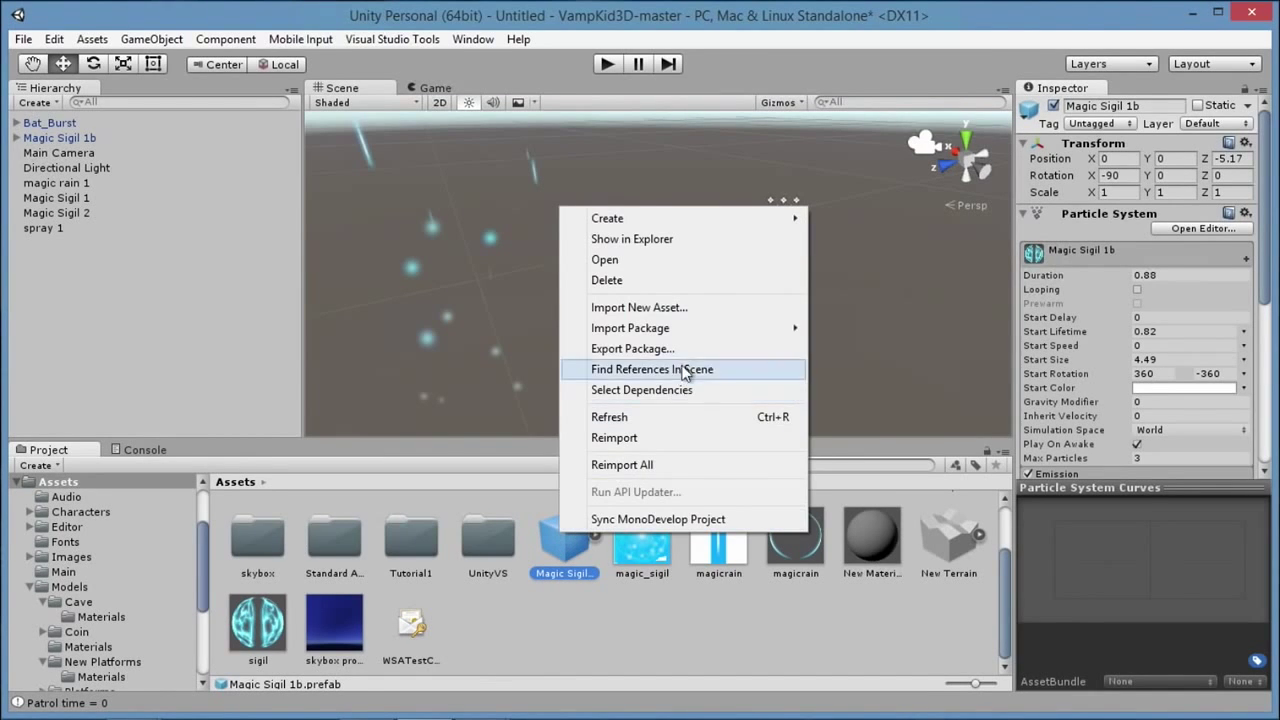
pyautogui.click(640, 348)
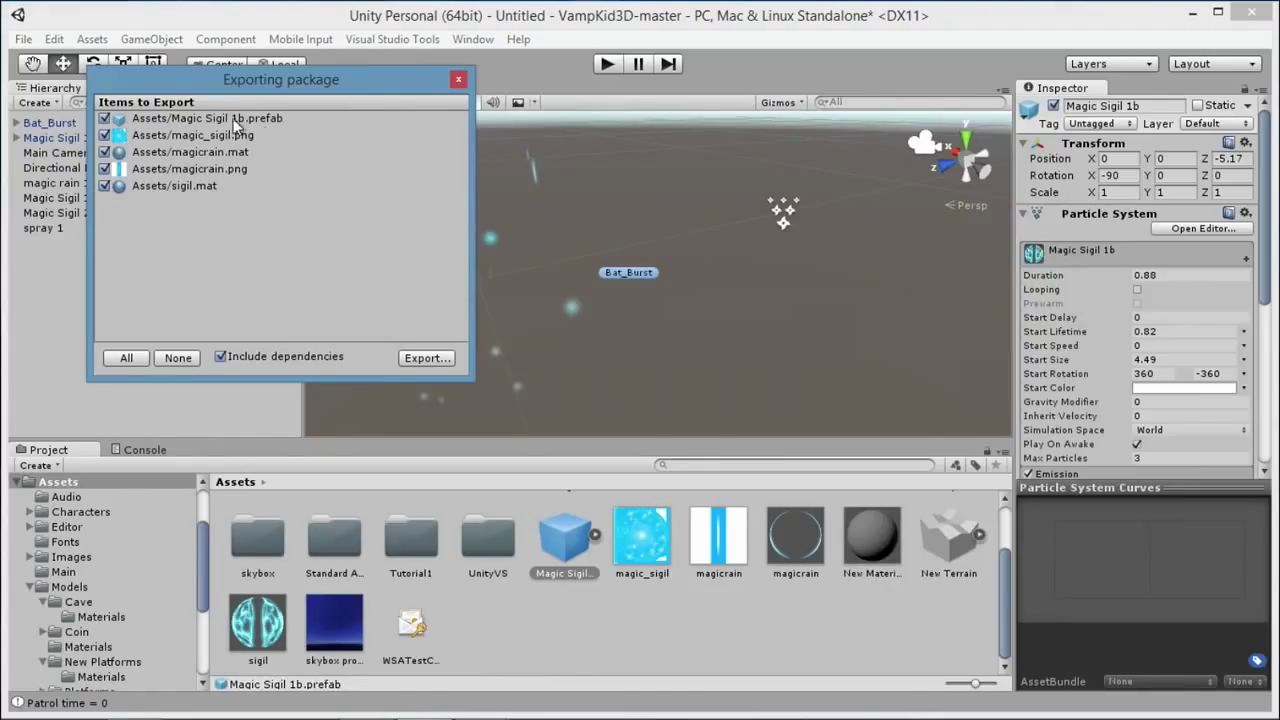
pyautogui.click(443, 359)
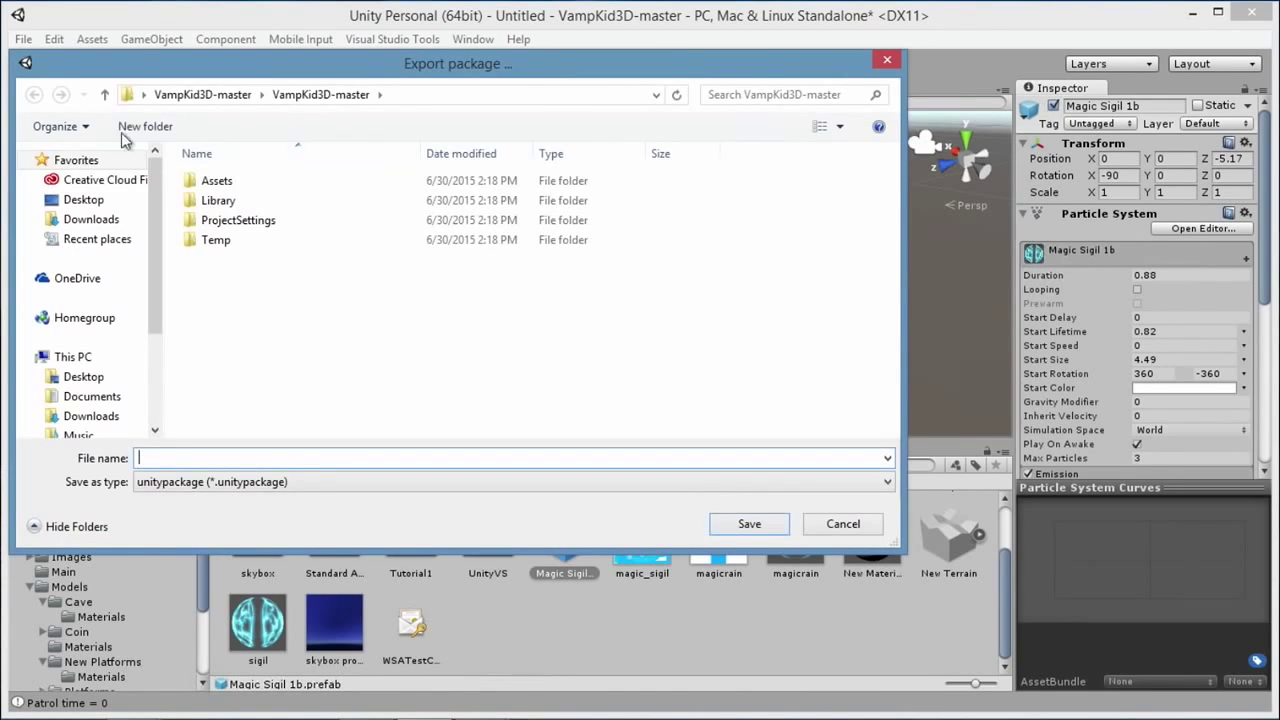
pyautogui.click(83, 199)
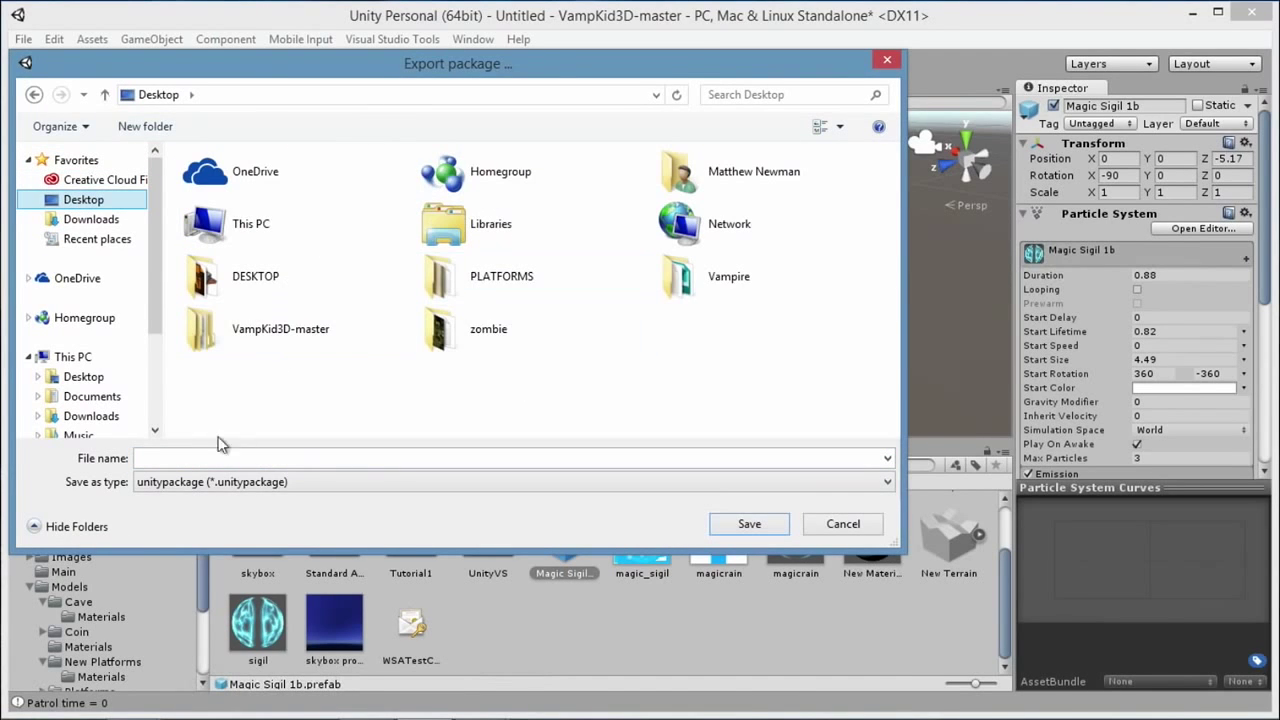
pyautogui.click(197, 457)
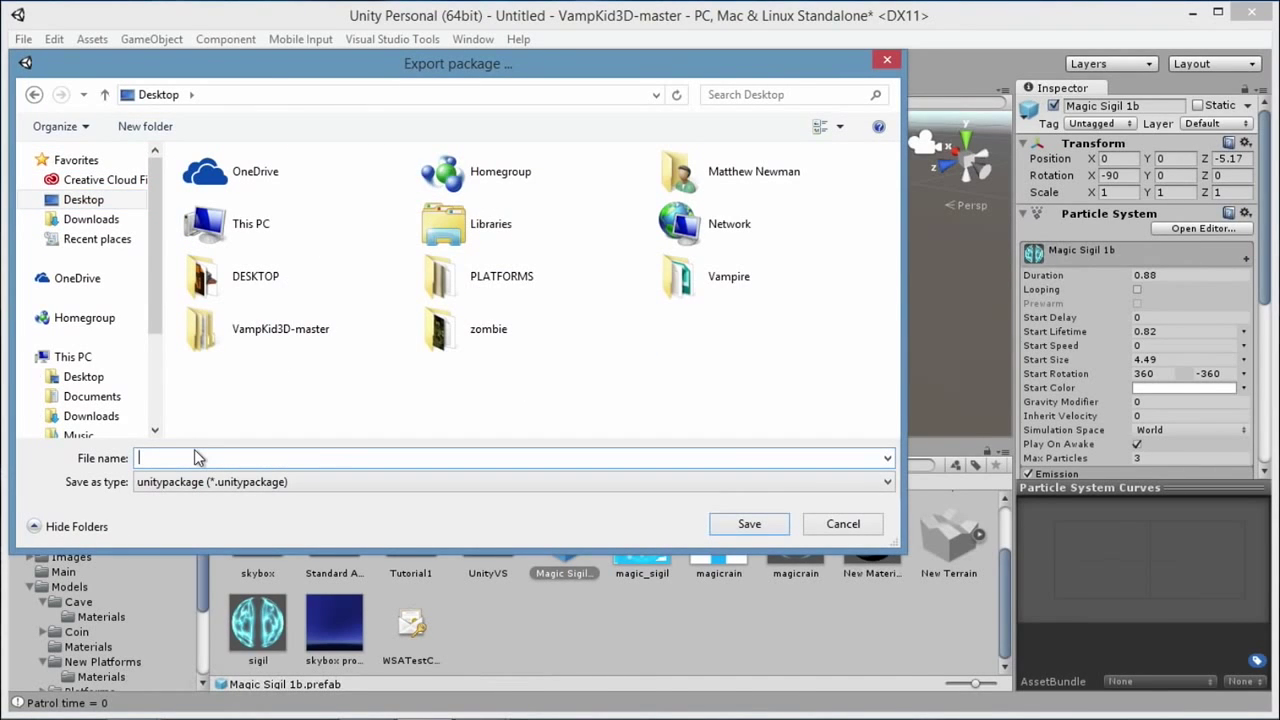
pyautogui.write('magic_sigil')
pyautogui.click(735, 525)
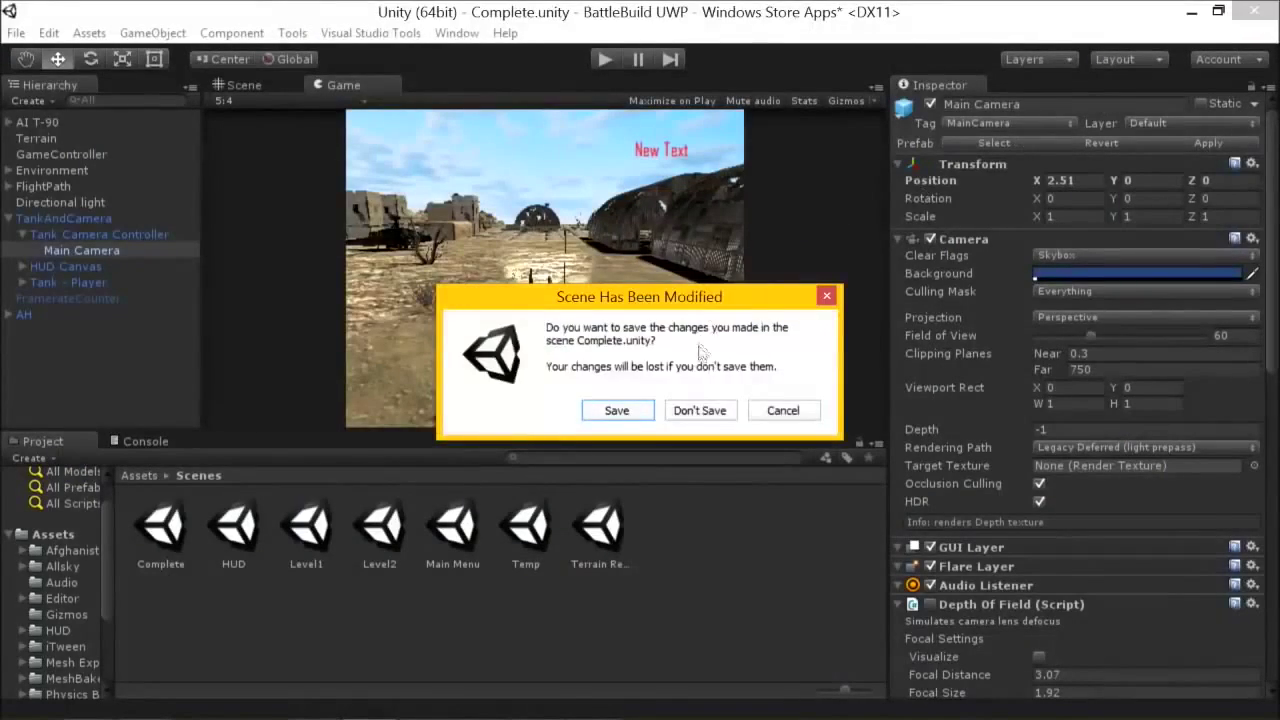
# - Discard the unsaved scene changes in the BattleBuild UWP project
pyautogui.click(697, 409)
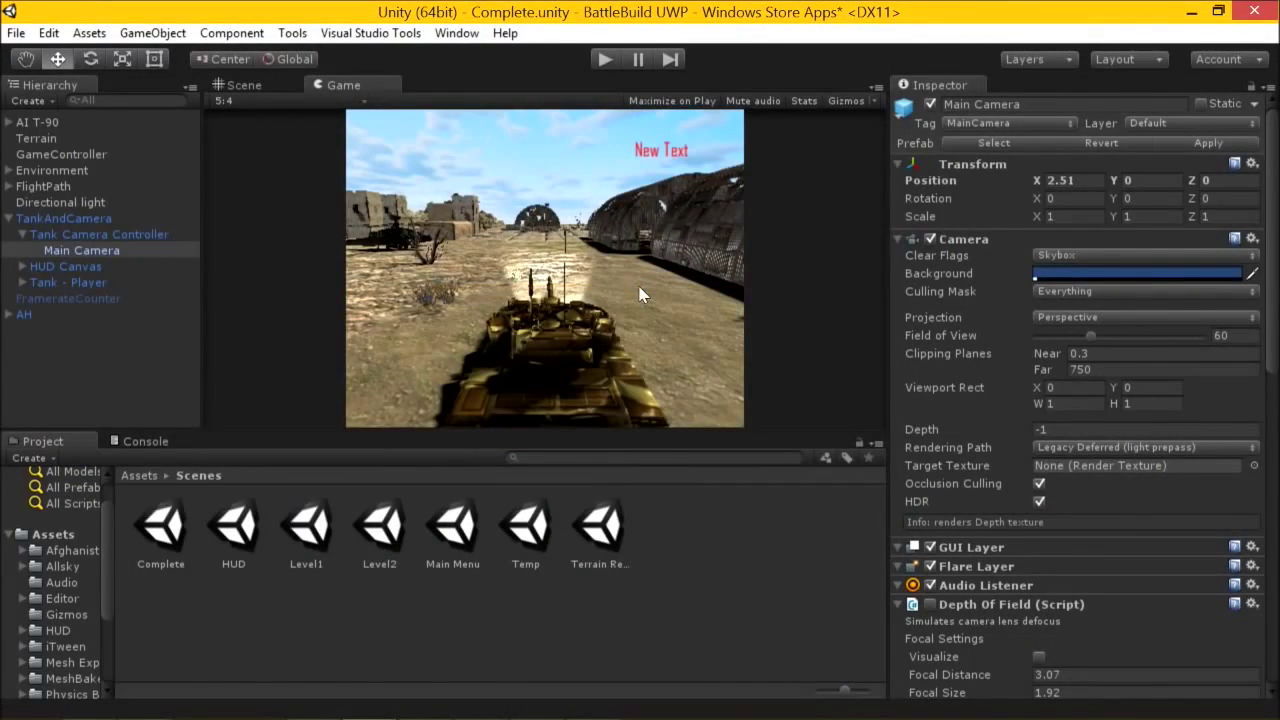
# - Switch between VampKid 3D and the drive folder holding magic_sigil.unitypackage
pyautogui.hotkey('alt', 'Tab')
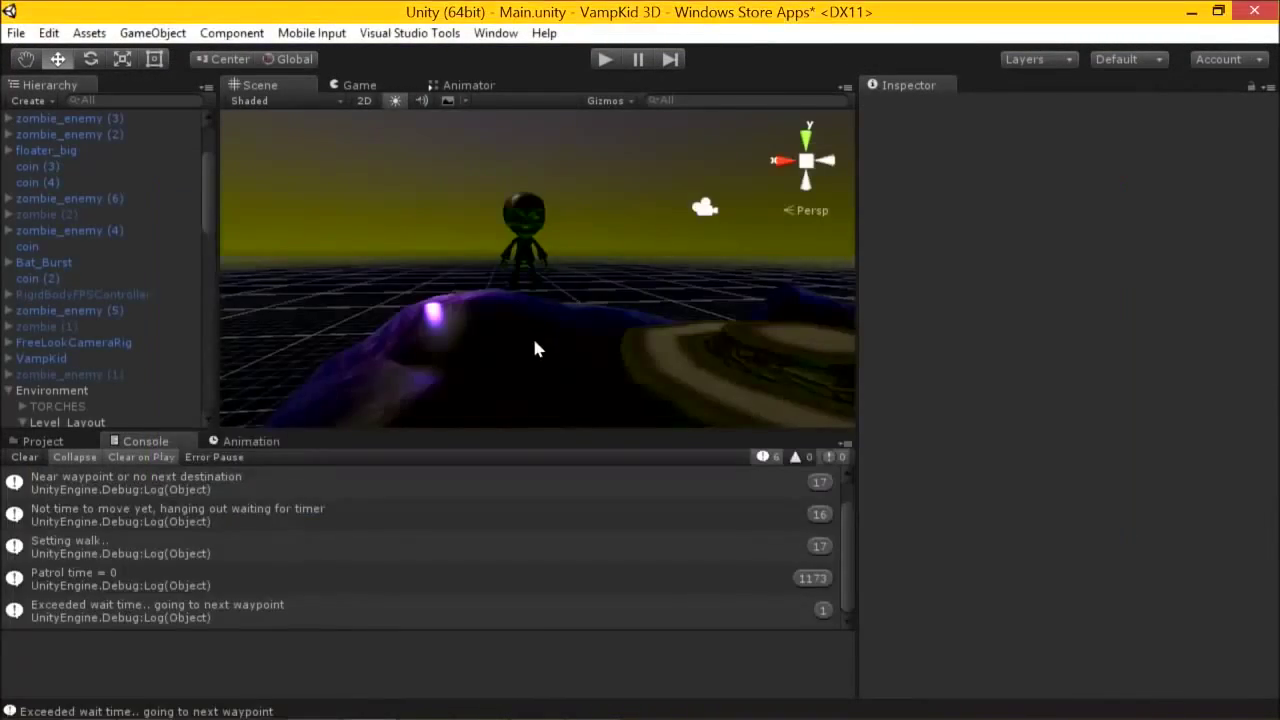
pyautogui.hotkey('alt', 'Tab')
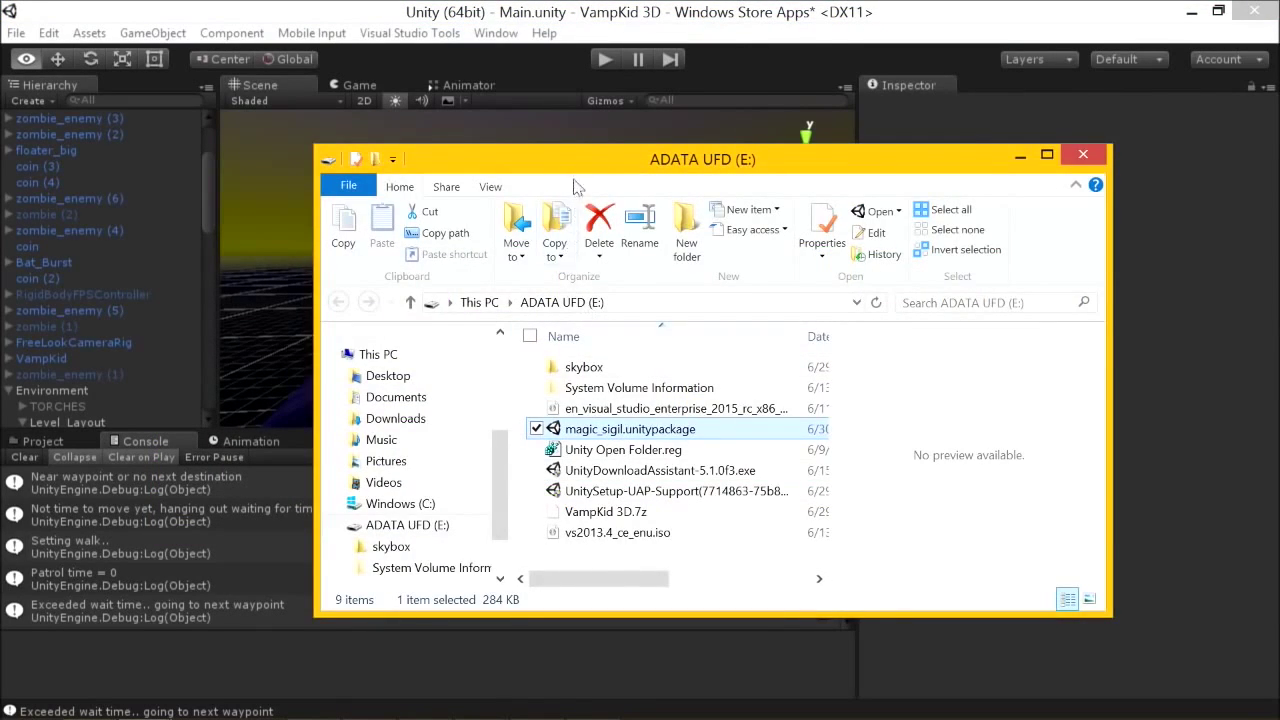
pyautogui.moveTo(592, 162); pyautogui.dragTo(759, 157)
pyautogui.click(89, 33)
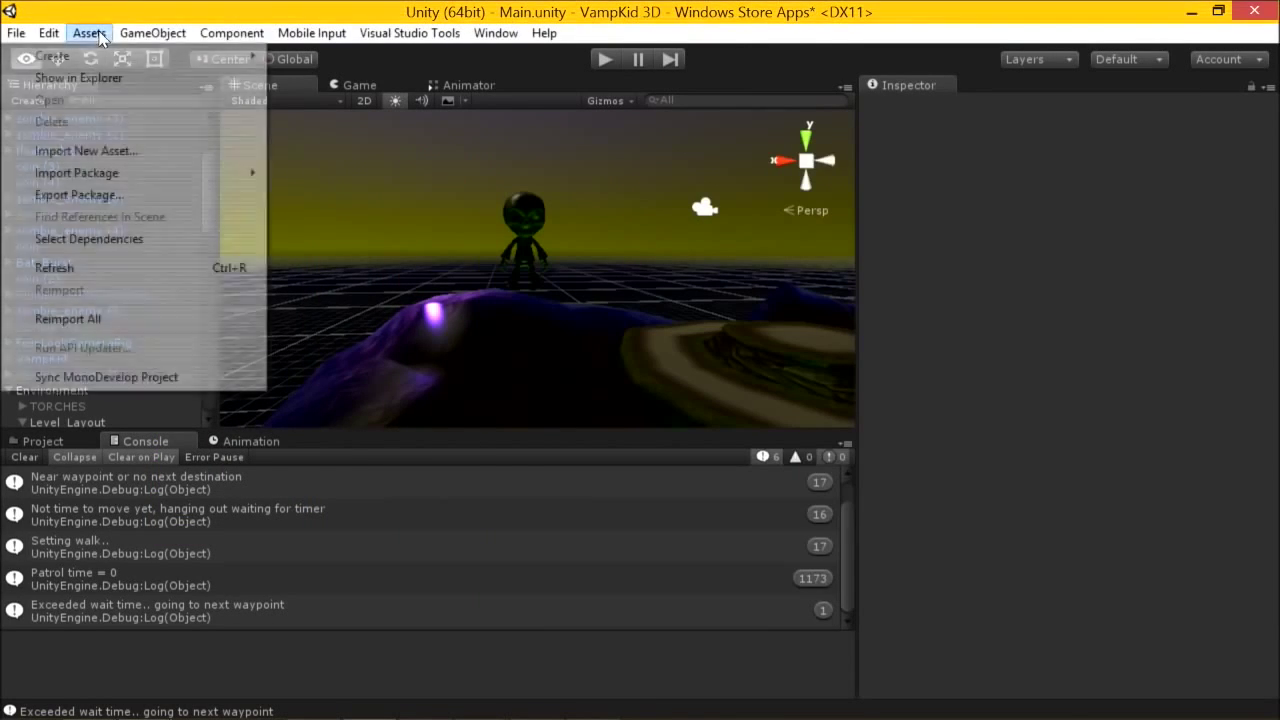
pyautogui.moveTo(120, 173)
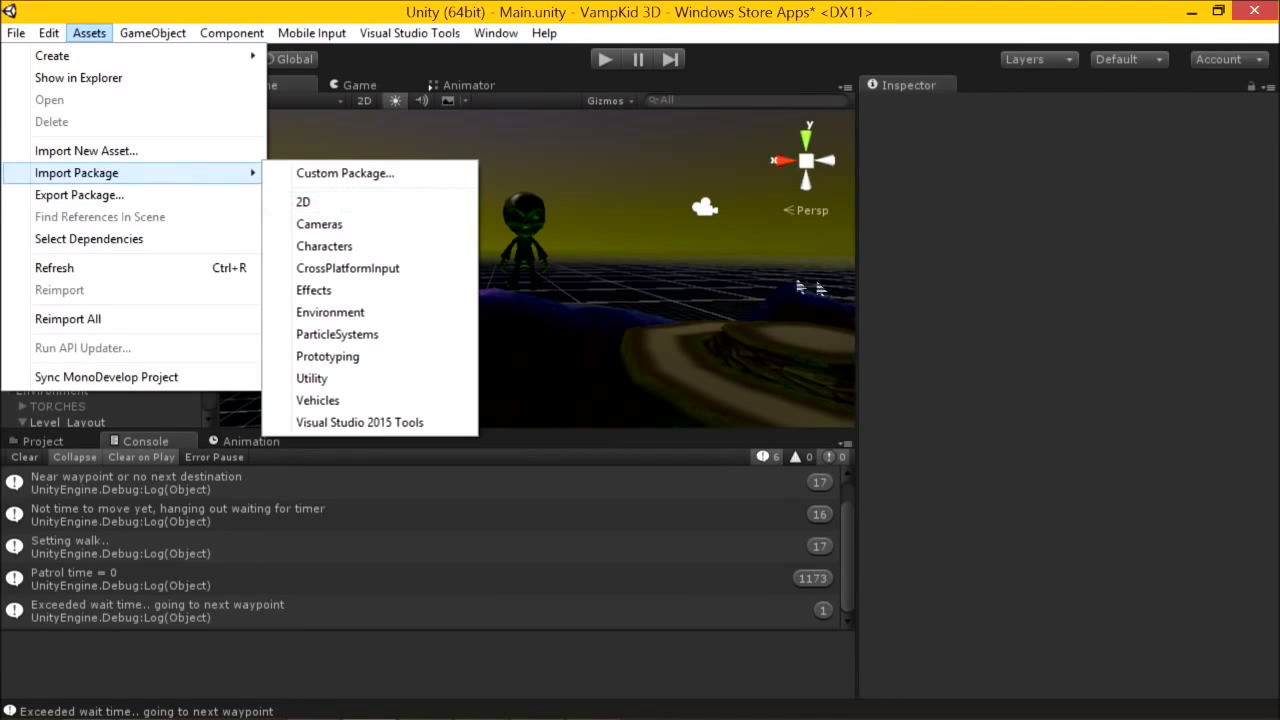
pyautogui.click(1040, 323)
# - Open magic_sigil.unitypackage and import all its assets into VampKid 3D
pyautogui.hotkey('alt', 'Tab')
pyautogui.moveTo(769, 154); pyautogui.dragTo(1000, 136)
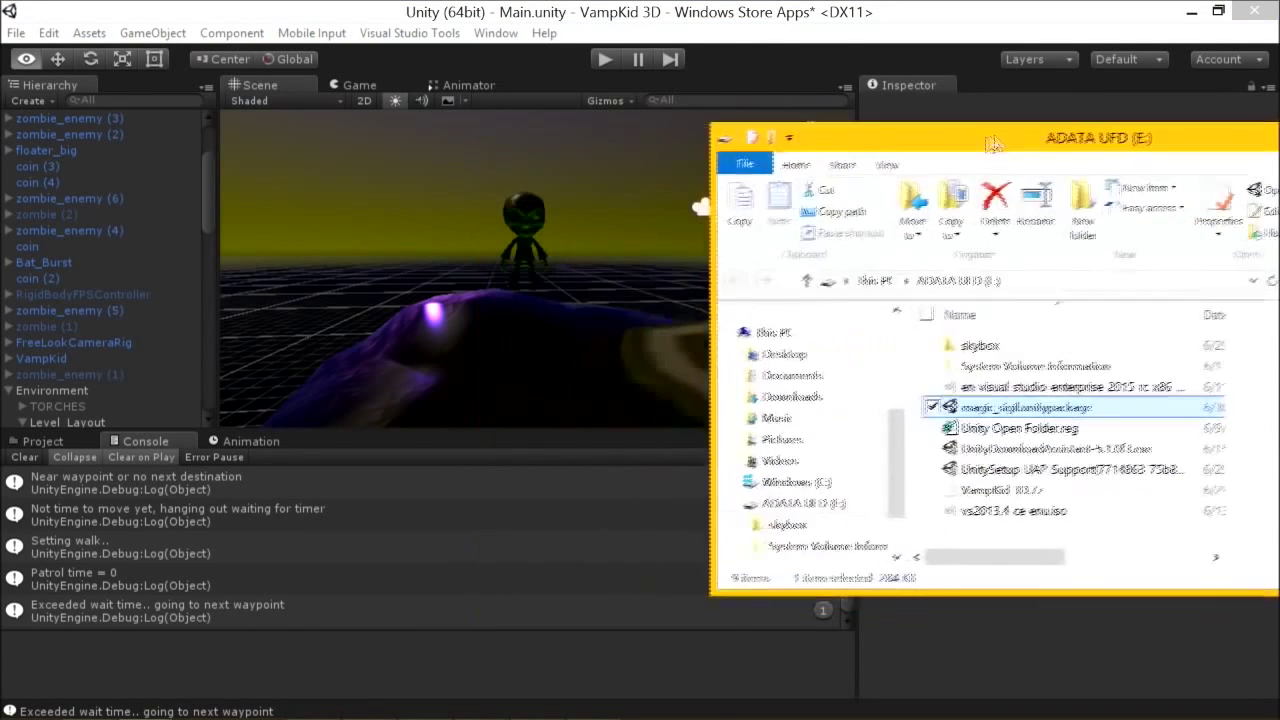
pyautogui.doubleClick(998, 407)
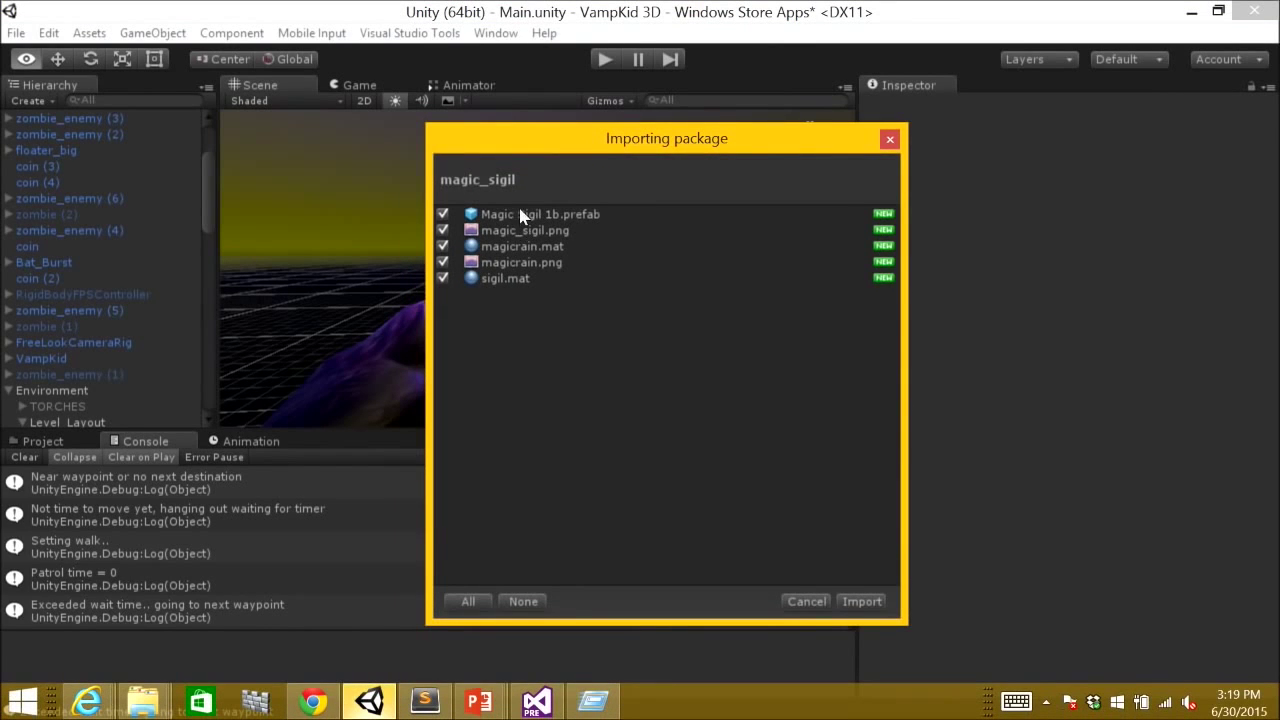
pyautogui.click(861, 602)
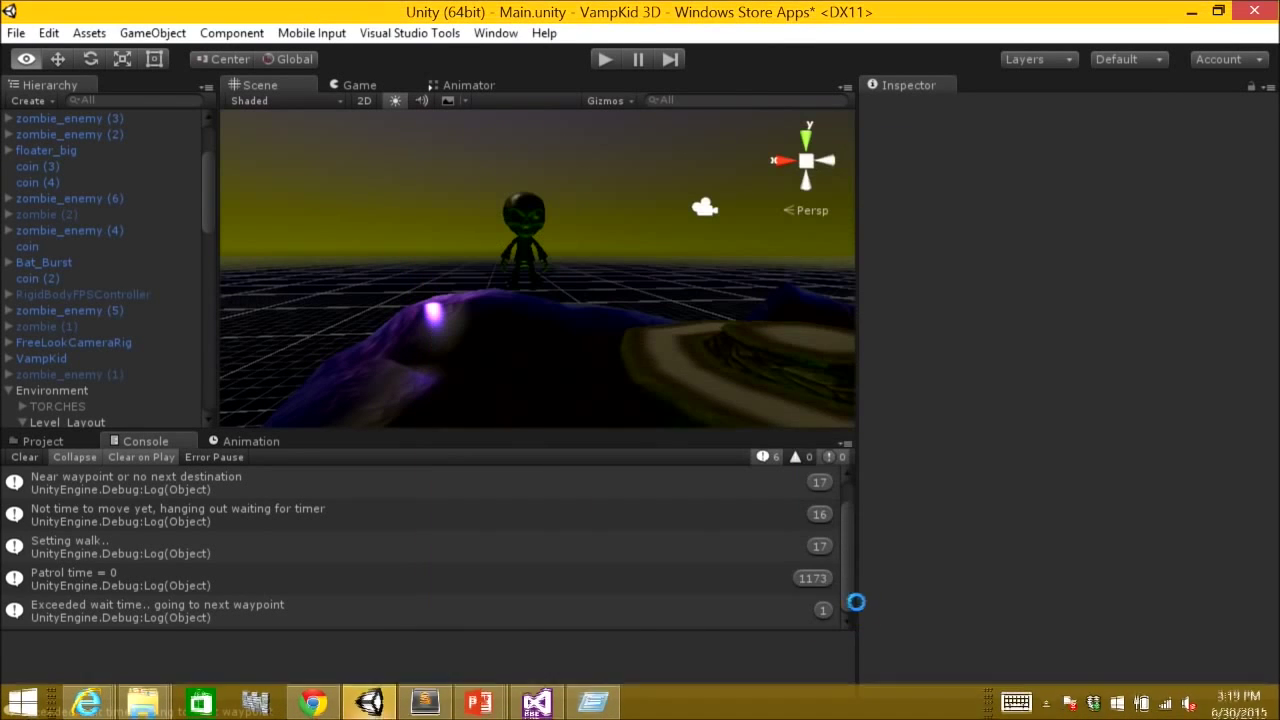
pyautogui.click(72, 445)
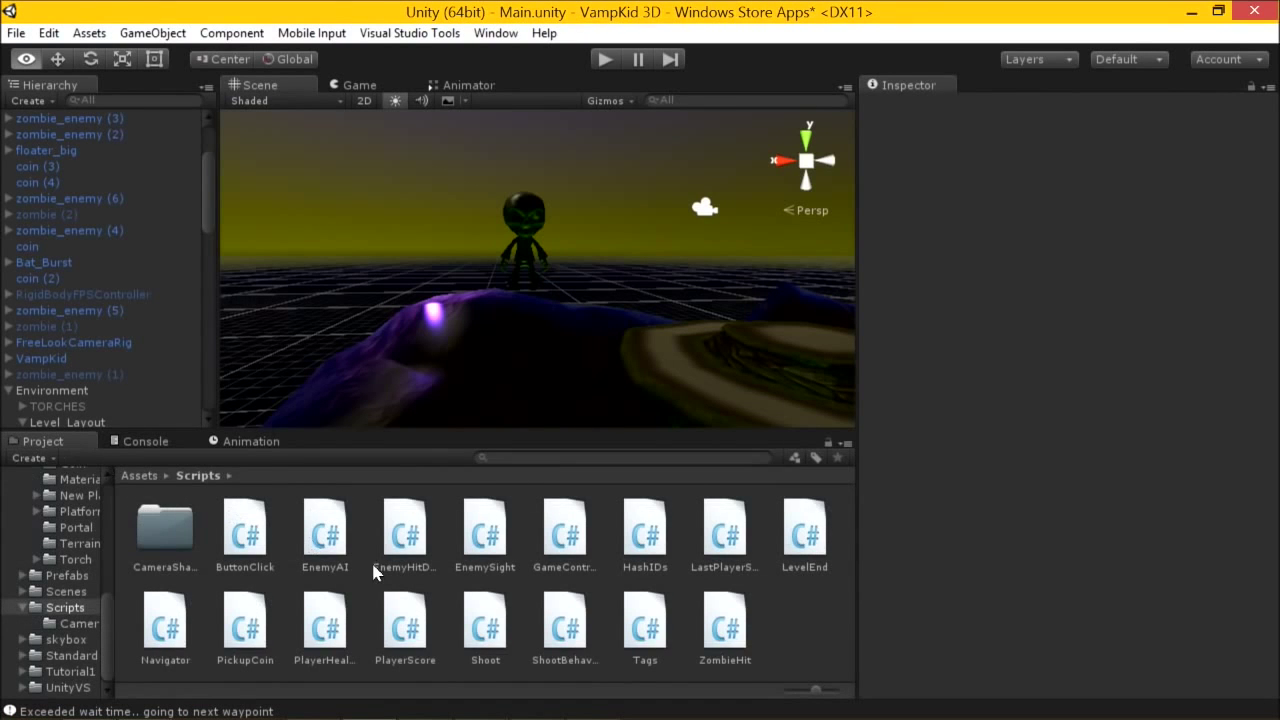
# - Locate the imported Magic Sigil prefab in Assets and open the Prefabs folder
pyautogui.scroll(5, 84, 517)
pyautogui.click(52, 572)
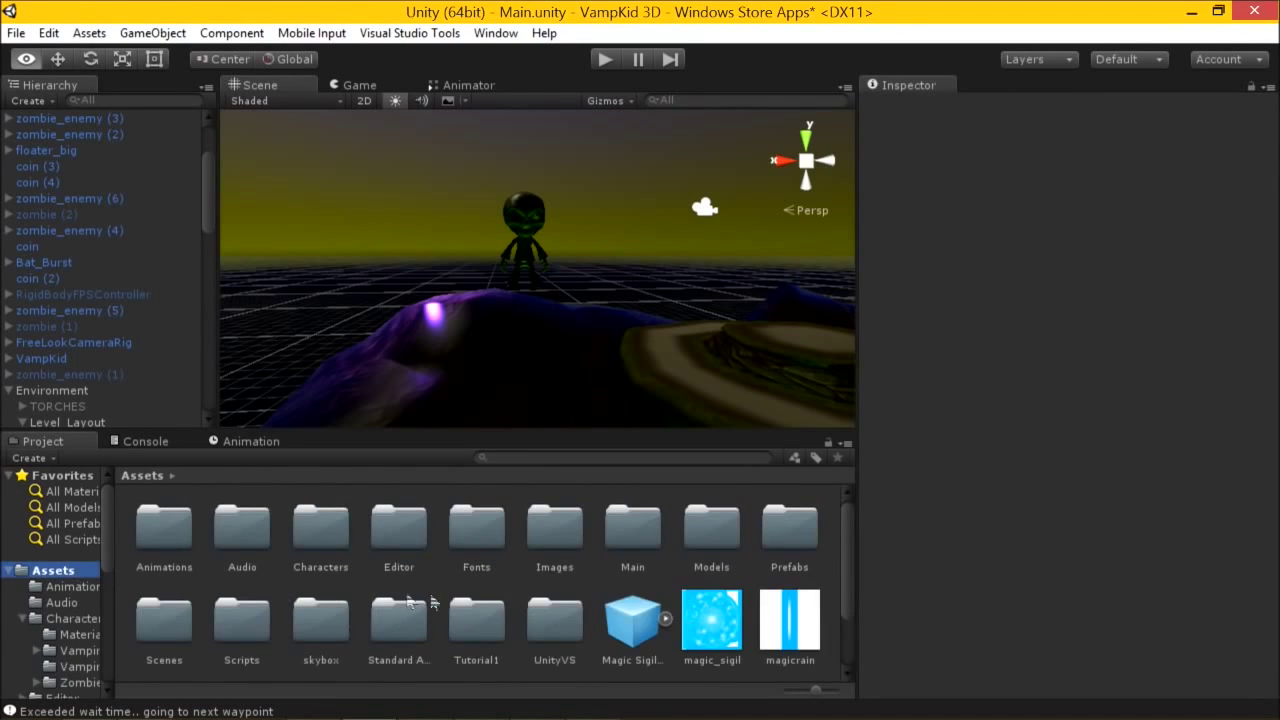
pyautogui.click(633, 615)
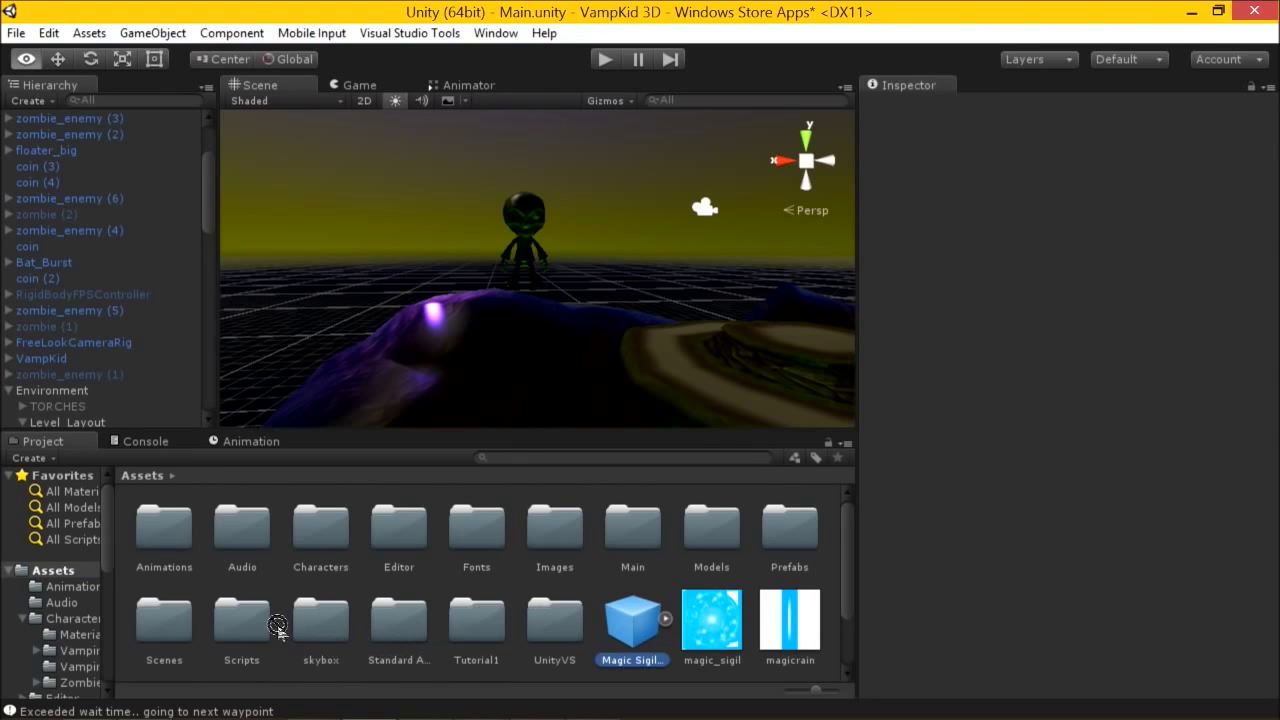
pyautogui.doubleClick(785, 530)
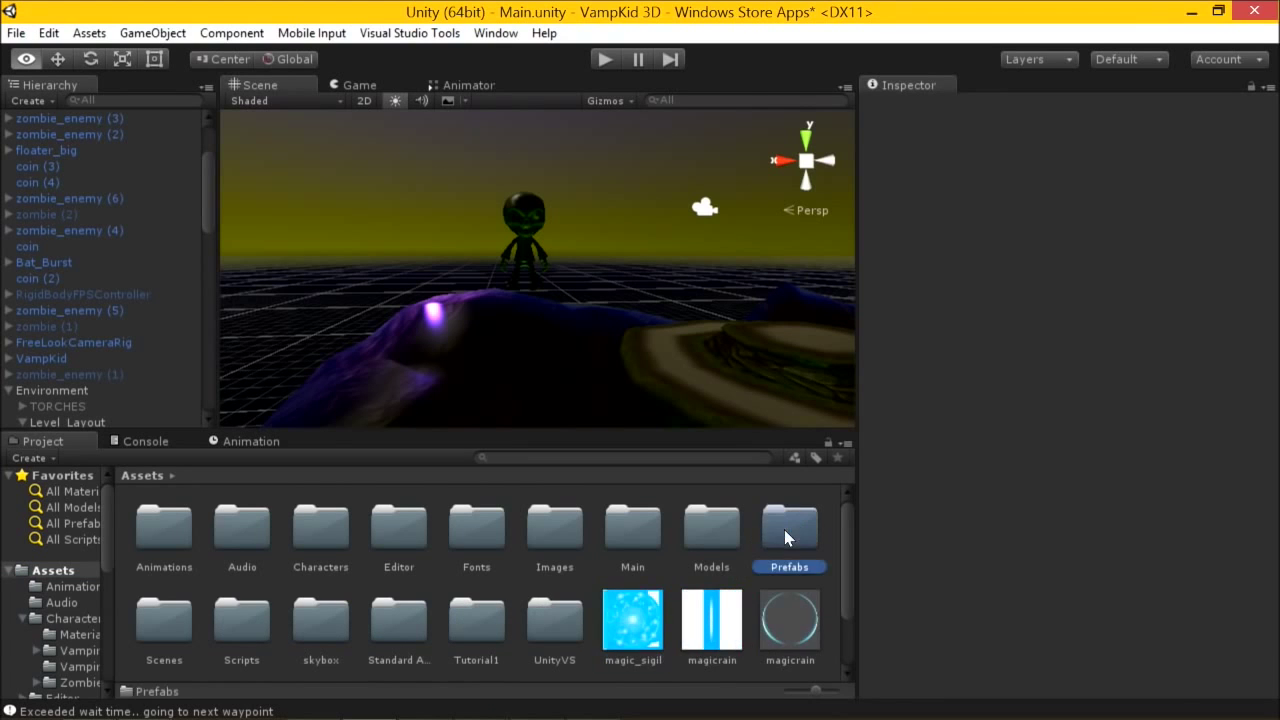
pyautogui.click(645, 530)
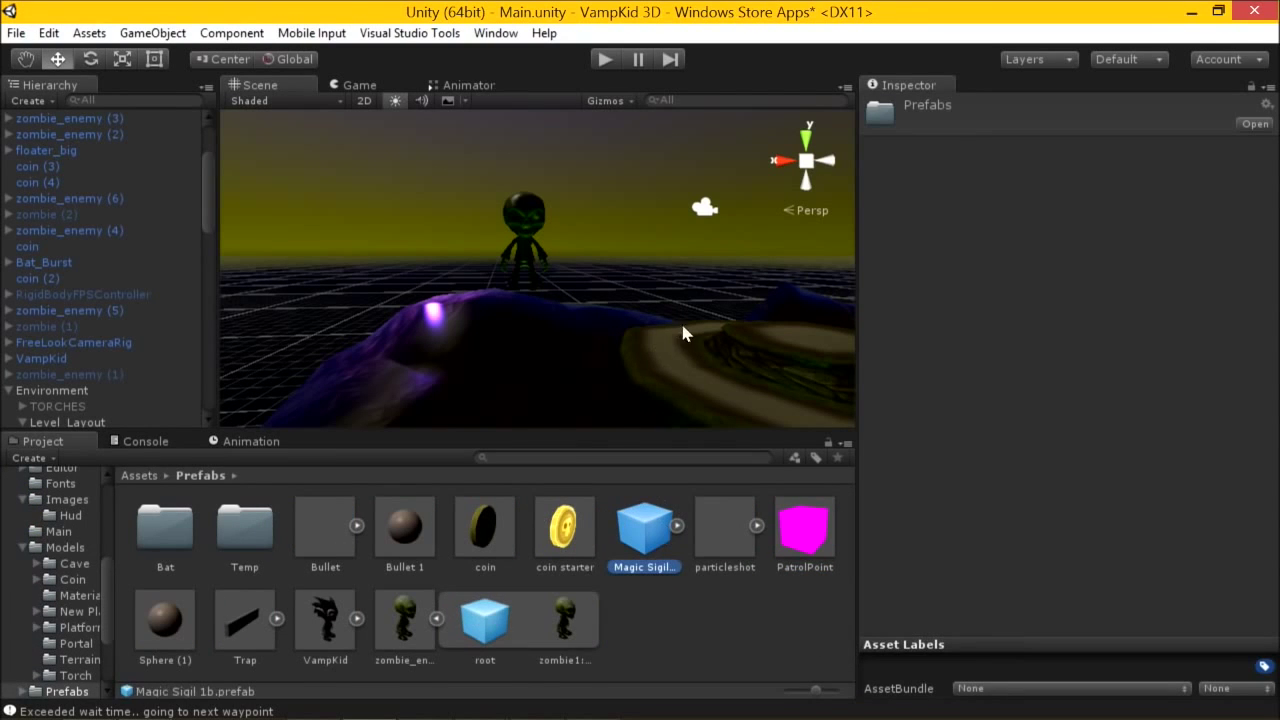
# - Place Magic Sigil 1b near PatrolPoint (2), adjust its height, and play the level
pyautogui.moveTo(640, 300); pyautogui.dragTo(591, 223, button='middle')
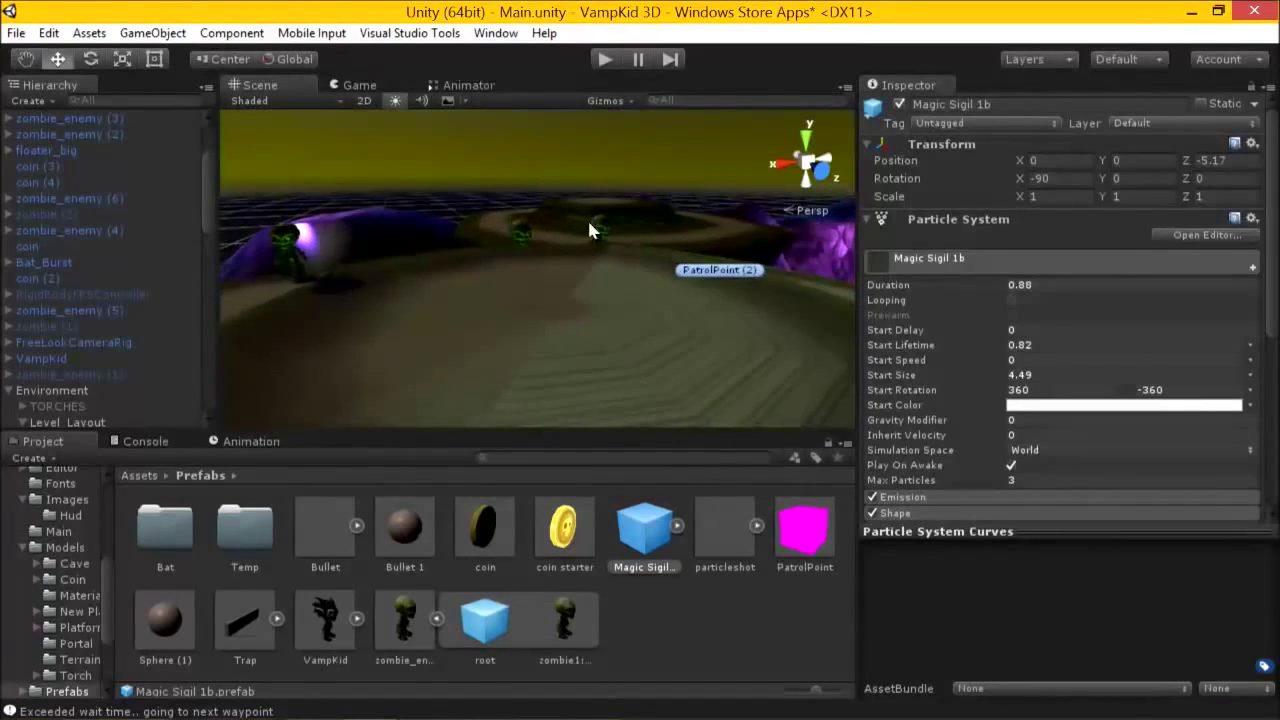
pyautogui.moveTo(641, 527); pyautogui.dragTo(576, 365)
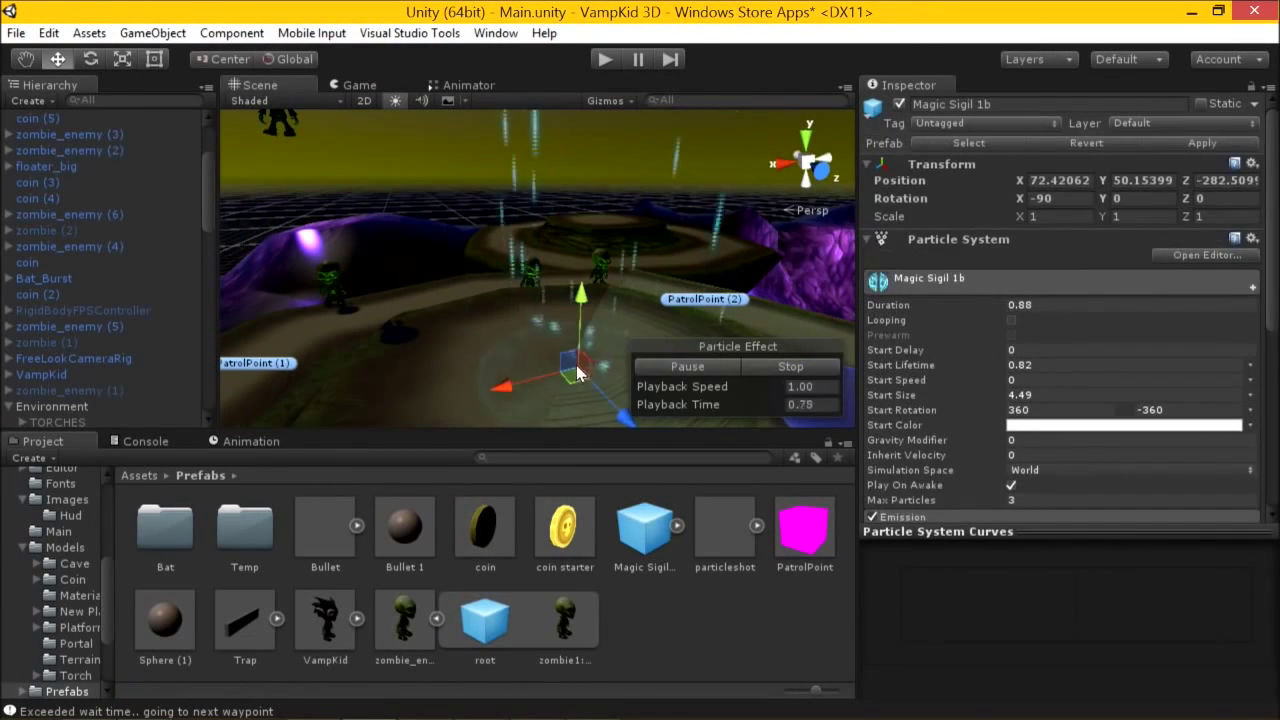
pyautogui.moveTo(583, 285); pyautogui.dragTo(645, 45)
pyautogui.click(604, 59)
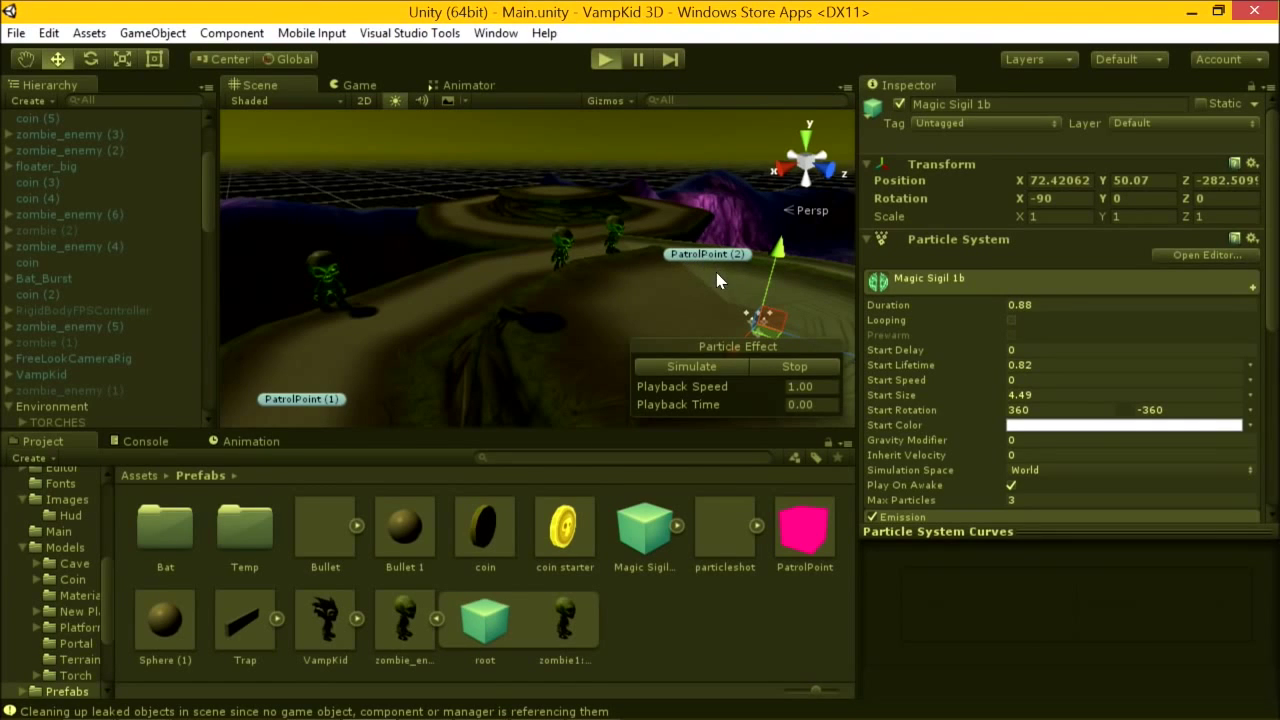
pyautogui.hotkey('ctrl', 'p')
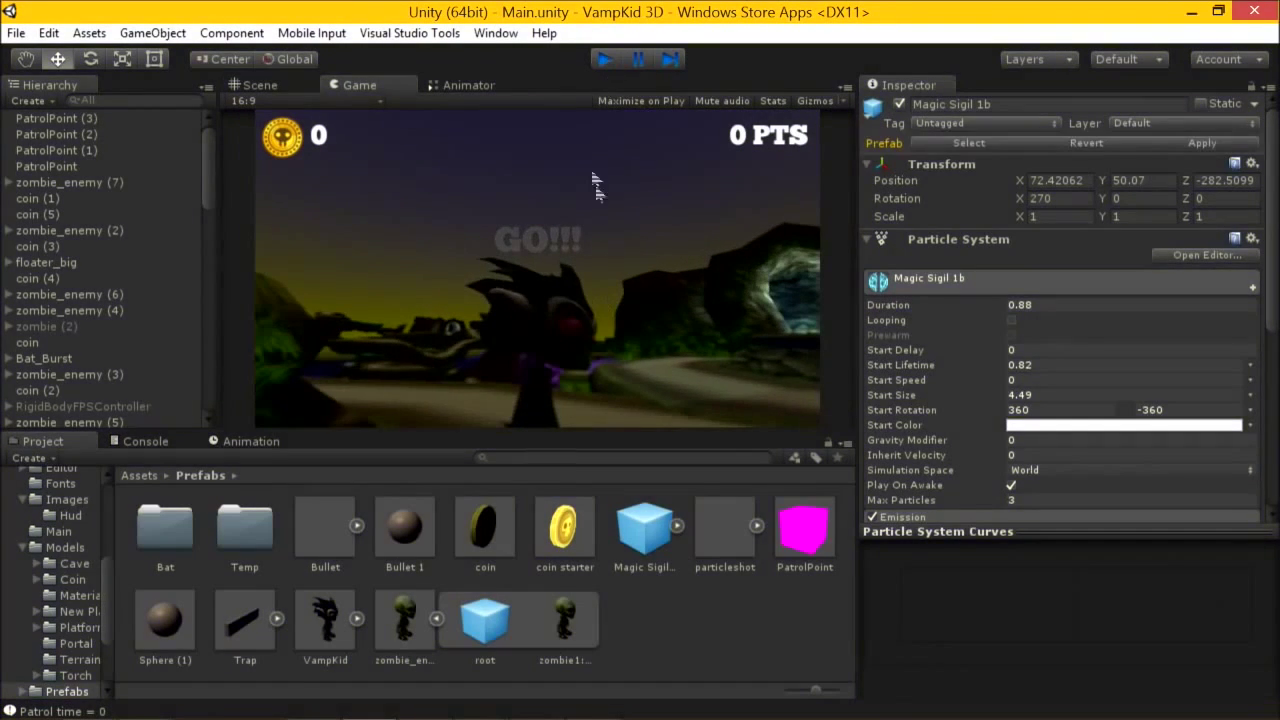
# - End the play test and view the sigil effect around the central platform in the Scene view
pyautogui.hotkey('ctrl', 'p')
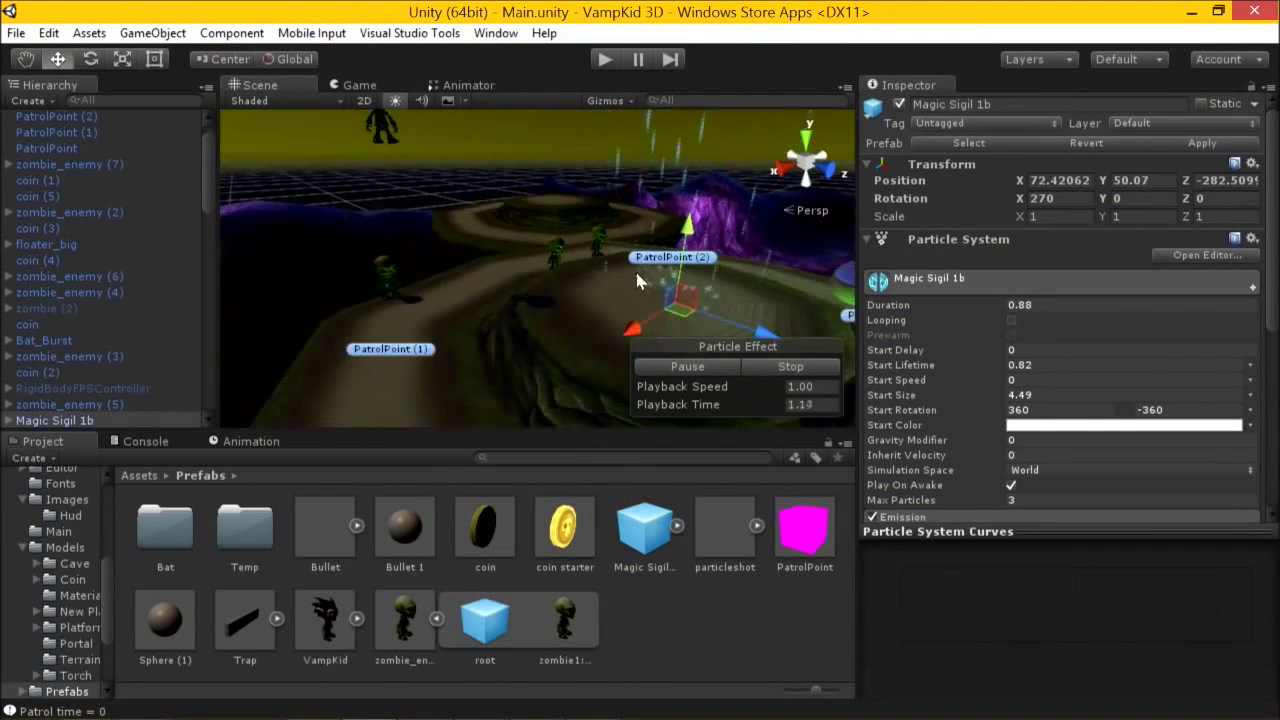
pyautogui.moveTo(505, 346); pyautogui.dragTo(520, 422, button='middle')
pyautogui.keyDown('alt'); pyautogui.moveTo(520, 422); pyautogui.dragTo(230, 350); pyautogui.keyUp('alt')
pyautogui.scroll(-5, 55, 280)
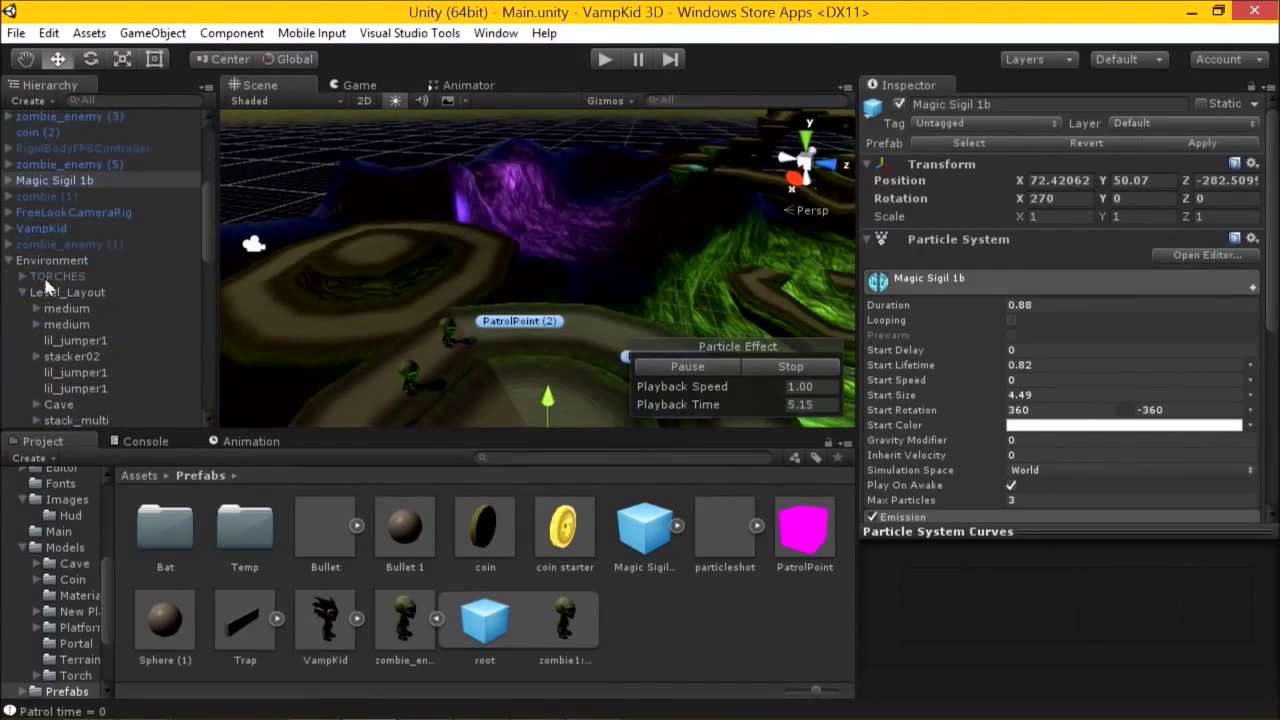